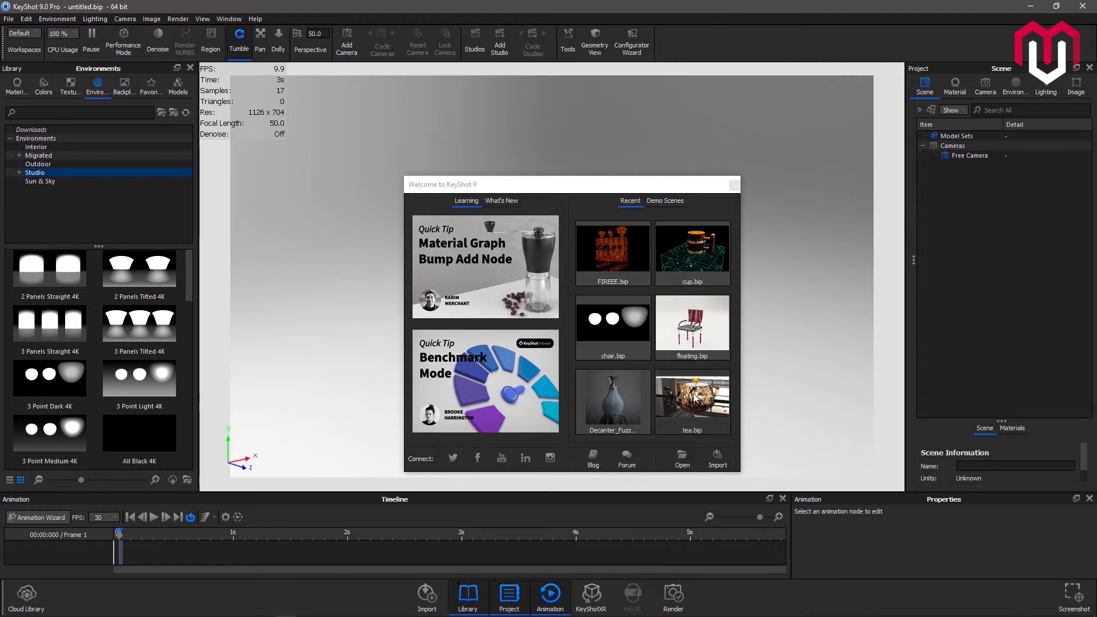
# Step: Import the Alembic file abcsds.ABC from the Desktop into the Default model set, with its animation as deformable meshes
pyautogui.click(723, 462)
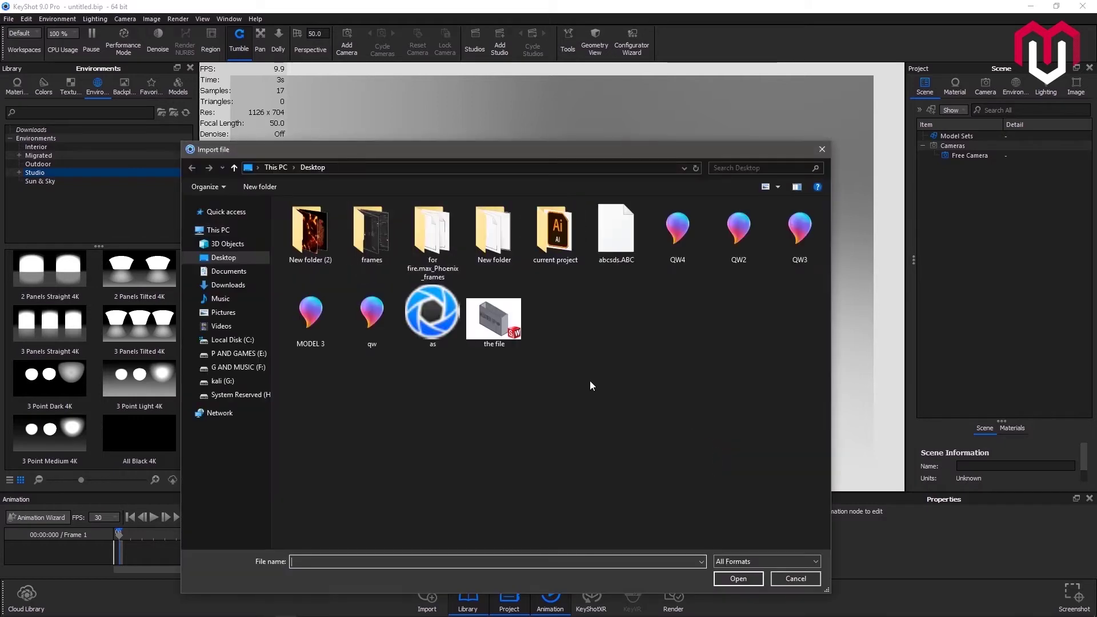
pyautogui.click(616, 232)
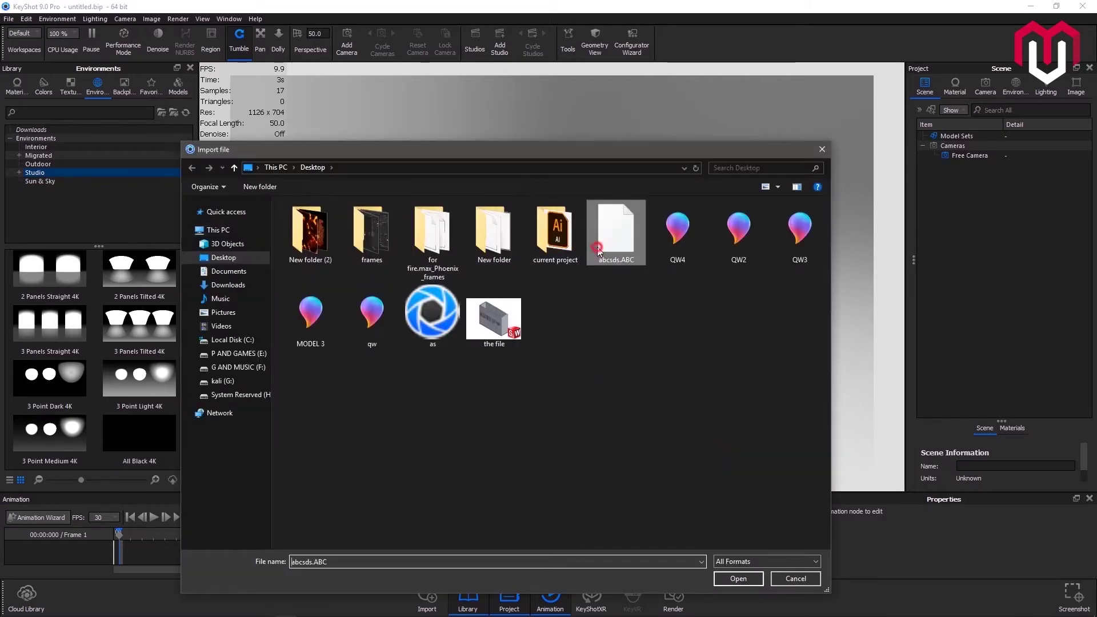
pyautogui.click(731, 578)
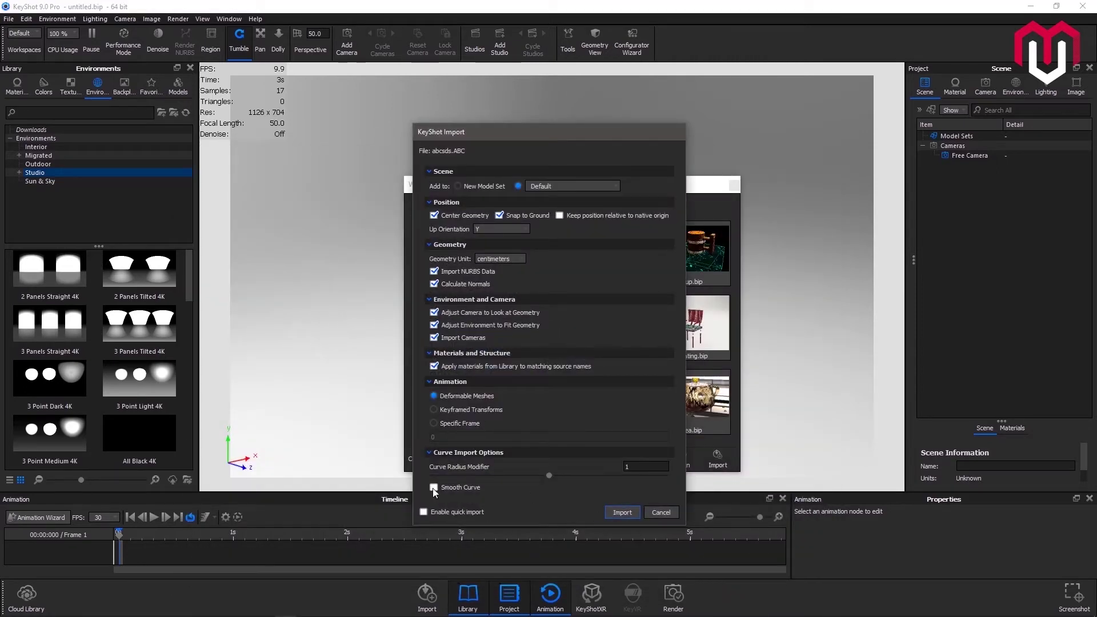
pyautogui.click(621, 512)
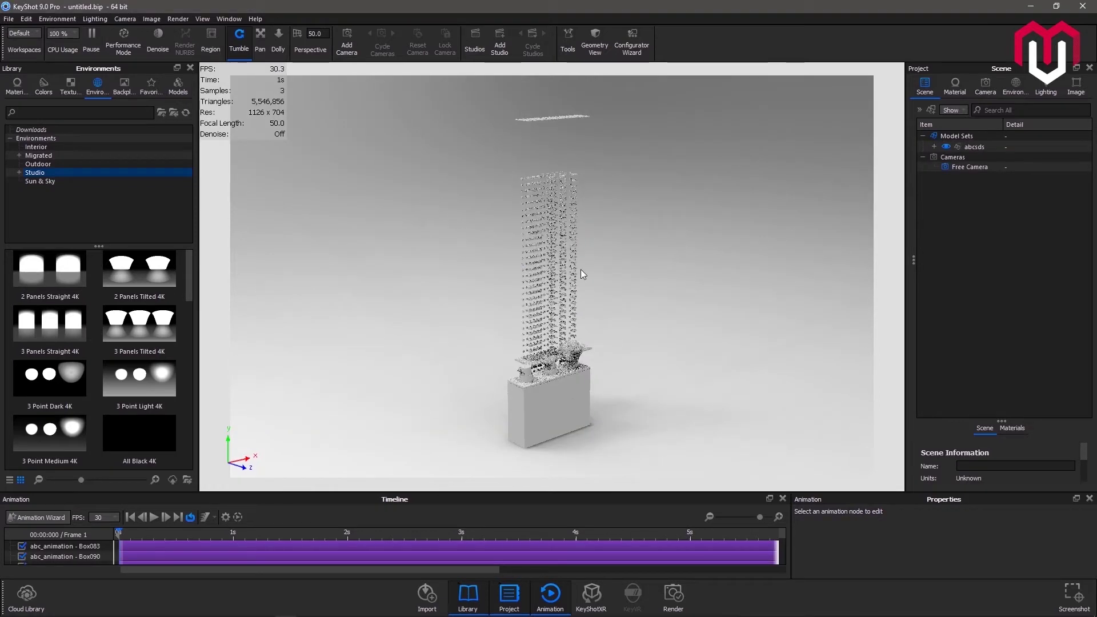
# Step: Scrub through the imported animation on the timeline to examine the box simulation, and return to the first frame
pyautogui.scroll(5, 611, 416)
pyautogui.scroll(2, 609, 418)
pyautogui.moveTo(609, 418); pyautogui.dragTo(603, 261, button='middle')
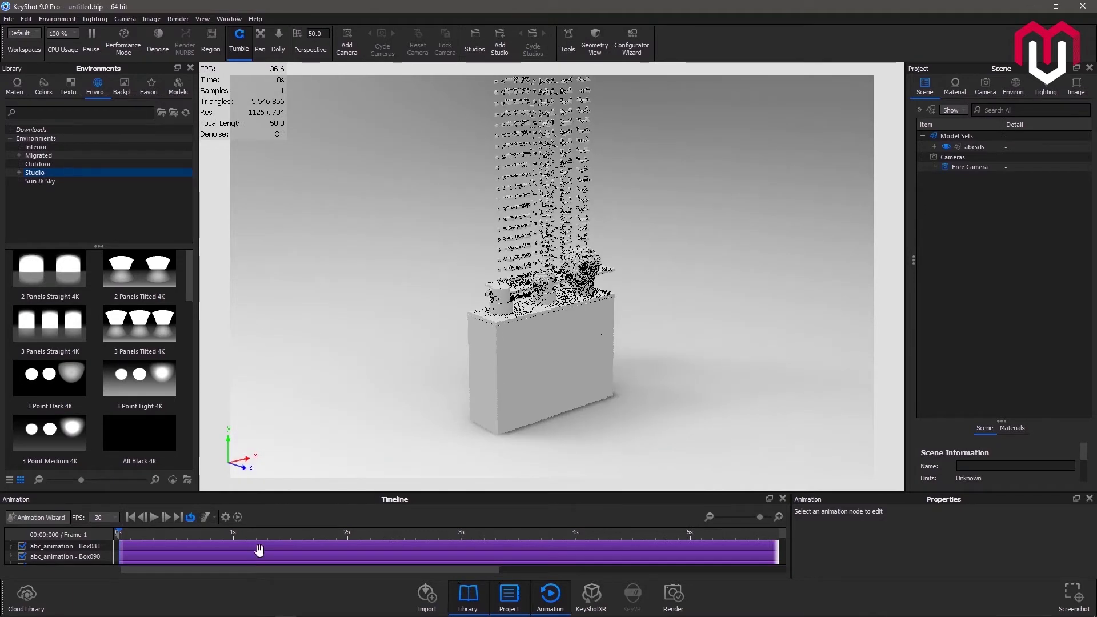
pyautogui.click(129, 534)
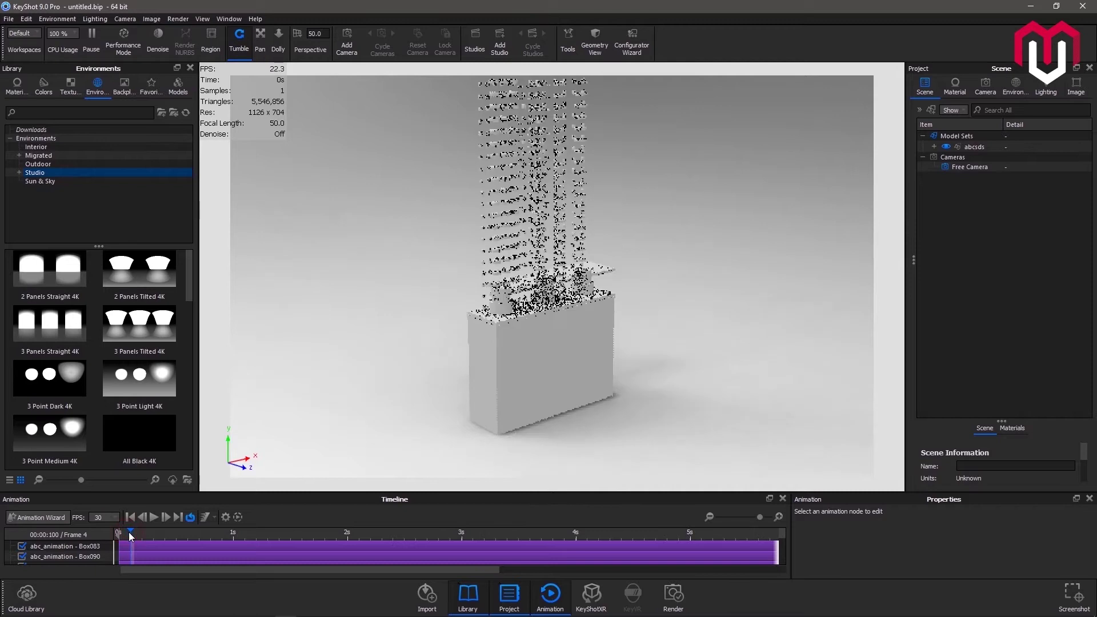
pyautogui.click(259, 532)
pyautogui.moveTo(274, 524); pyautogui.dragTo(345, 516)
pyautogui.moveTo(465, 511); pyautogui.dragTo(291, 525)
pyautogui.moveTo(484, 531); pyautogui.dragTo(576, 530)
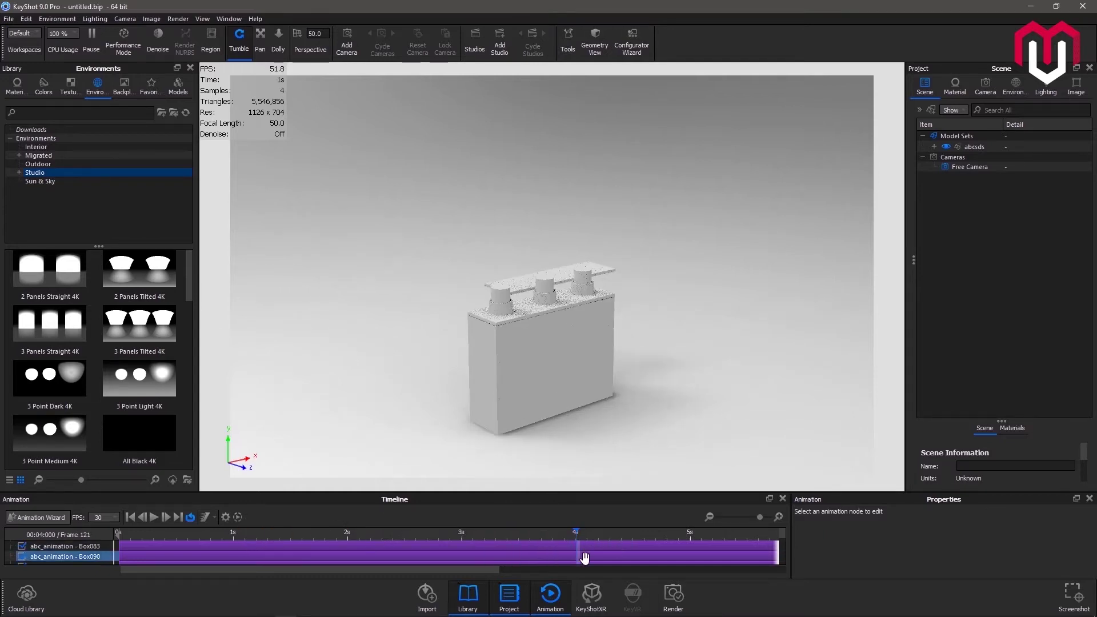
pyautogui.click(654, 533)
pyautogui.moveTo(653, 532); pyautogui.dragTo(103, 516)
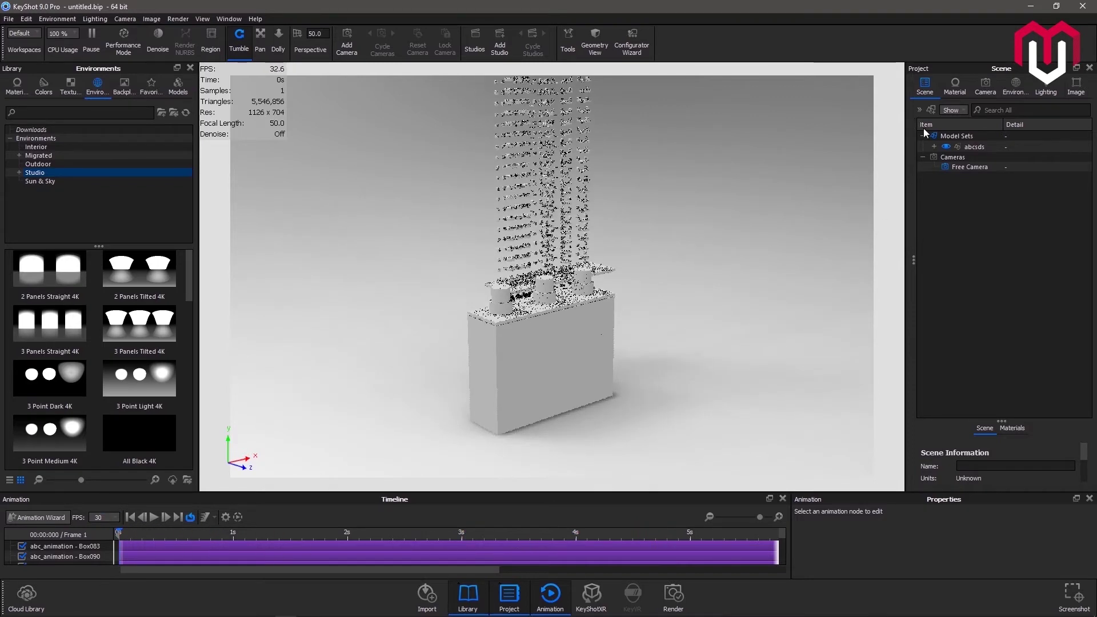
# Step: Select Box001 through Box962 in the abcsds model and add them to a new group named "coal blocks" under Model Sets
pyautogui.click(934, 146)
pyautogui.scroll(-1, 1011, 286)
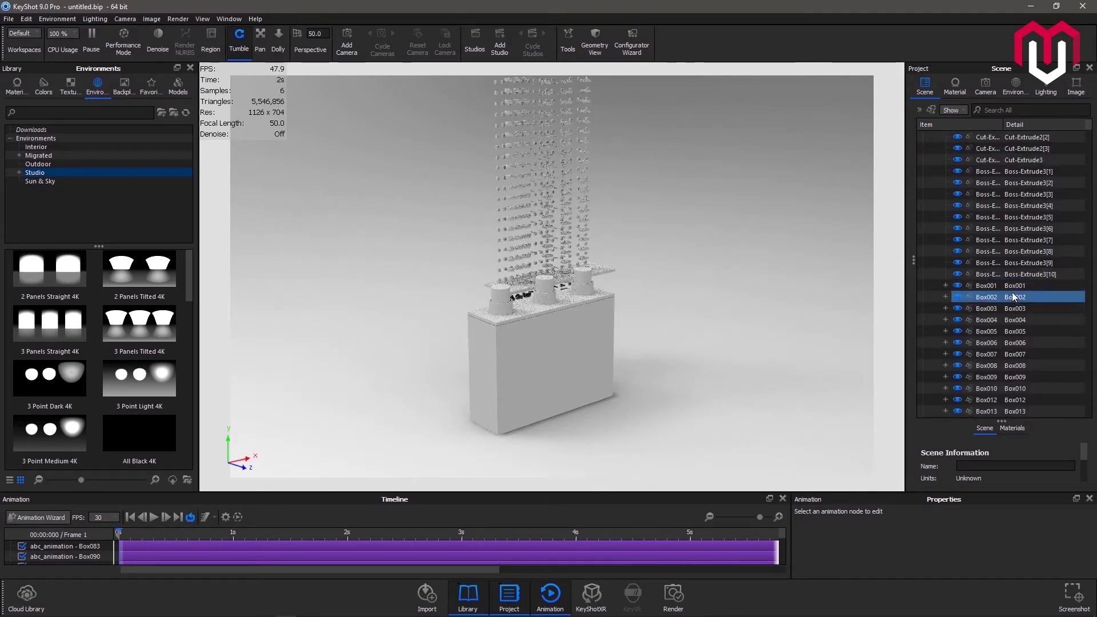
pyautogui.click(1009, 296)
pyautogui.press('Up')
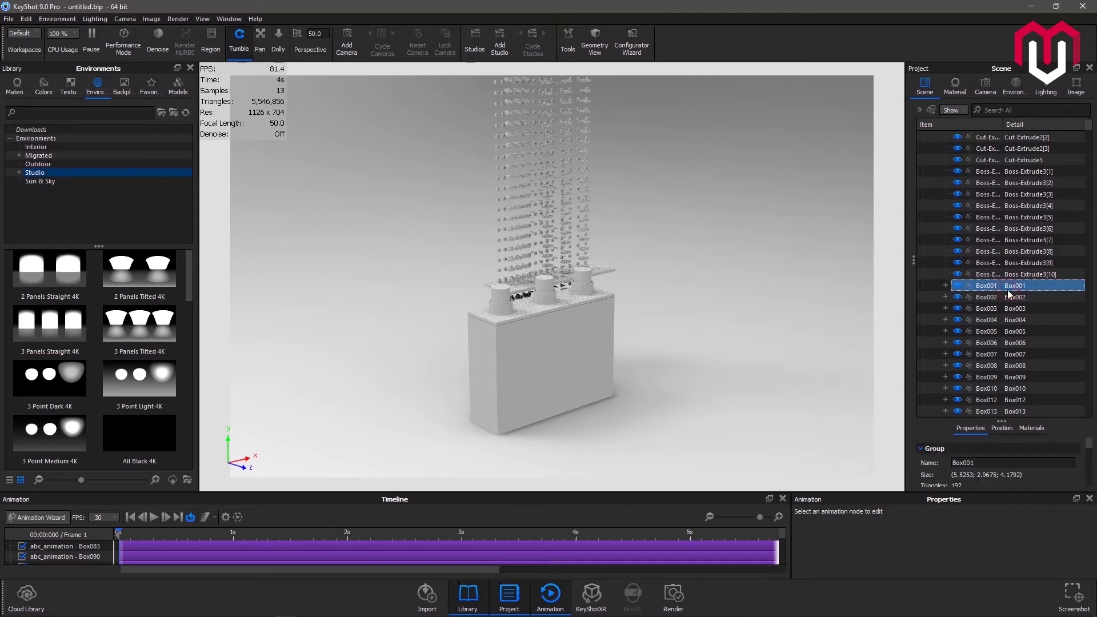
pyautogui.scroll(-20, 1030, 334)
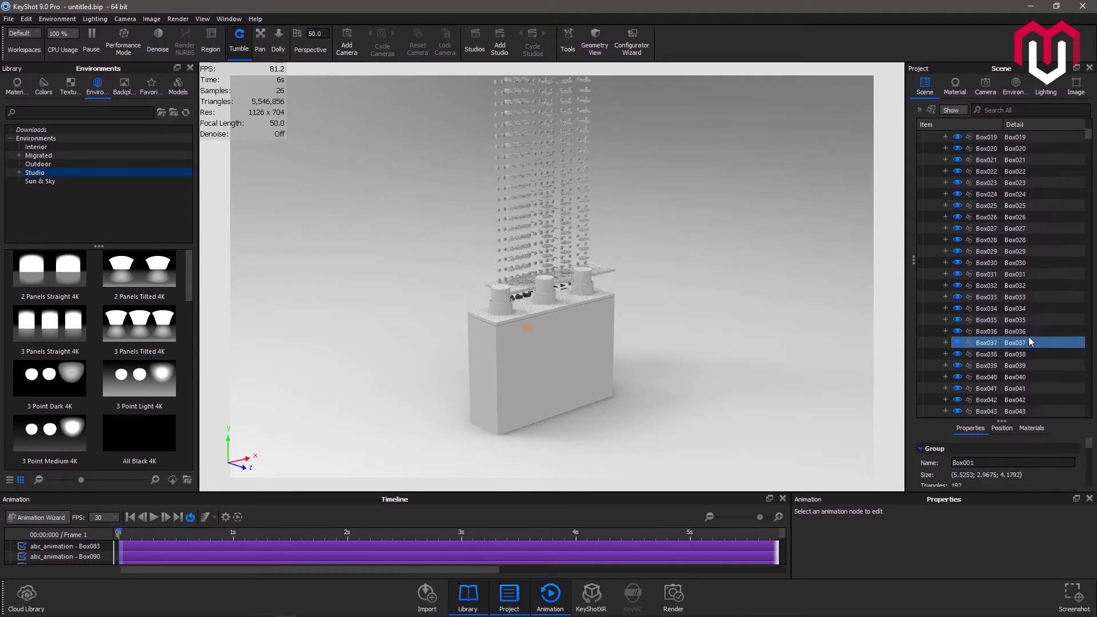
pyautogui.moveTo(1087, 147); pyautogui.dragTo(1092, 389)
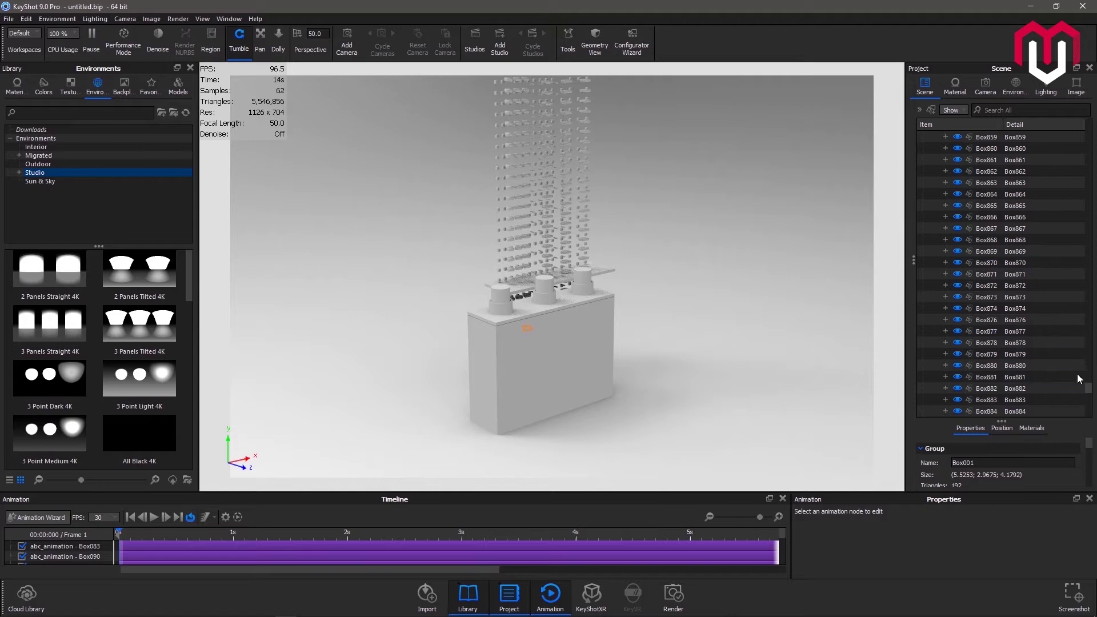
pyautogui.moveTo(1091, 393); pyautogui.dragTo(1094, 407)
pyautogui.keyDown('shift'); pyautogui.click(1018, 367); pyautogui.keyUp('shift')
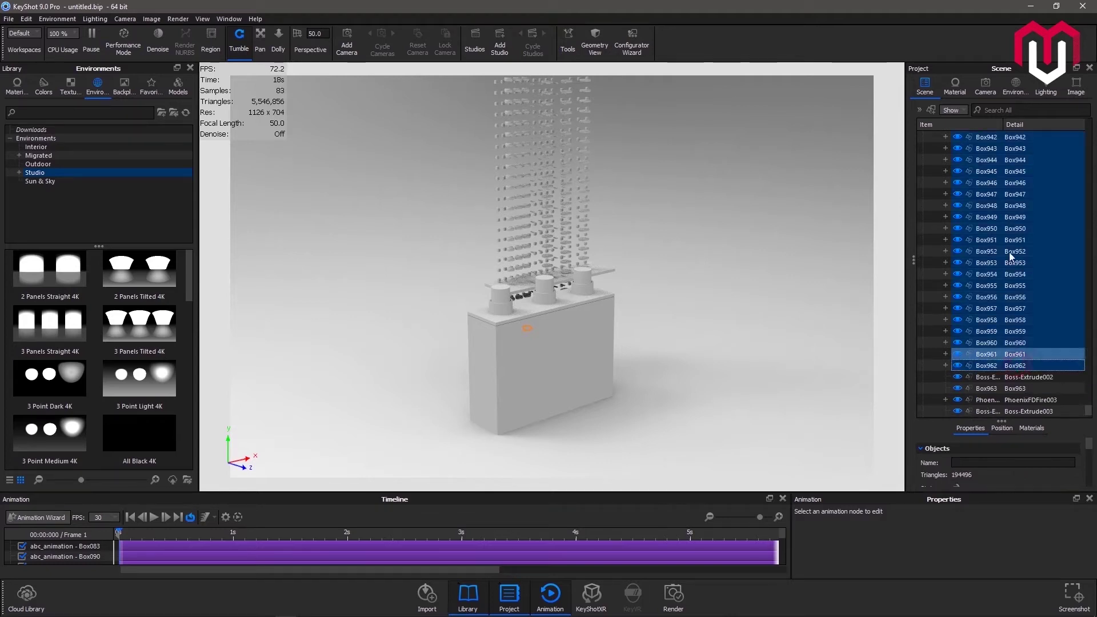
pyautogui.rightClick(1008, 310)
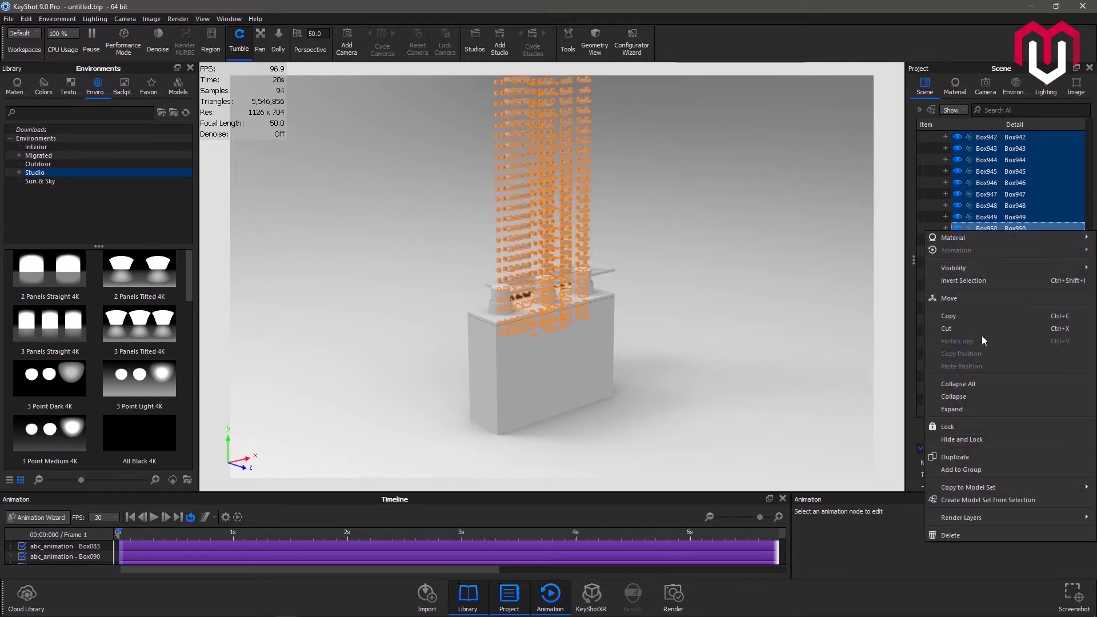
pyautogui.click(976, 467)
pyautogui.click(400, 175)
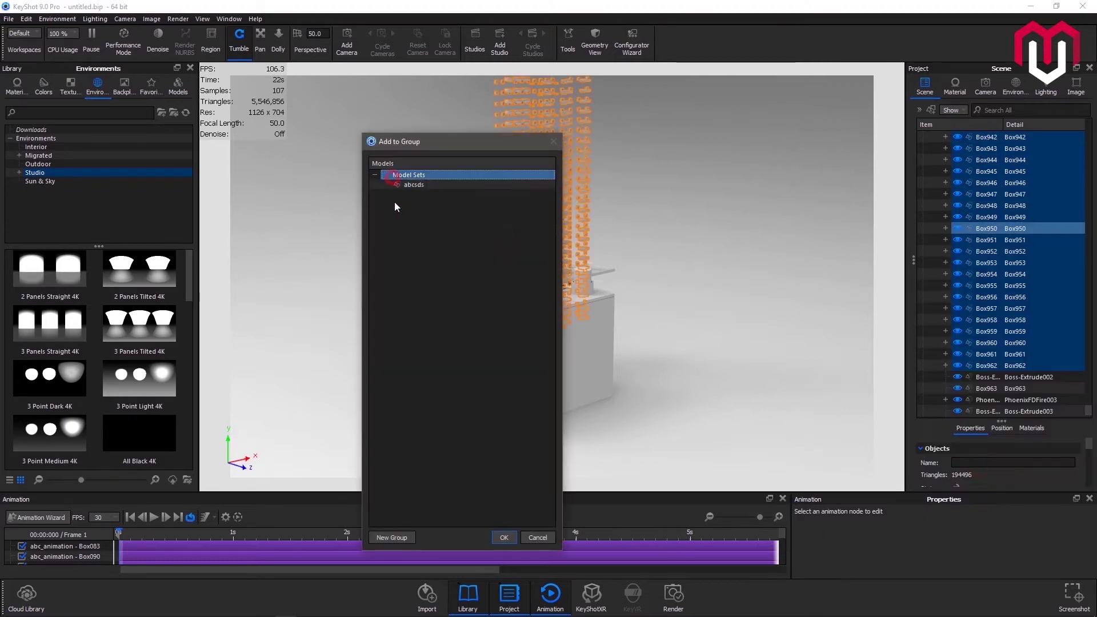
pyautogui.click(394, 539)
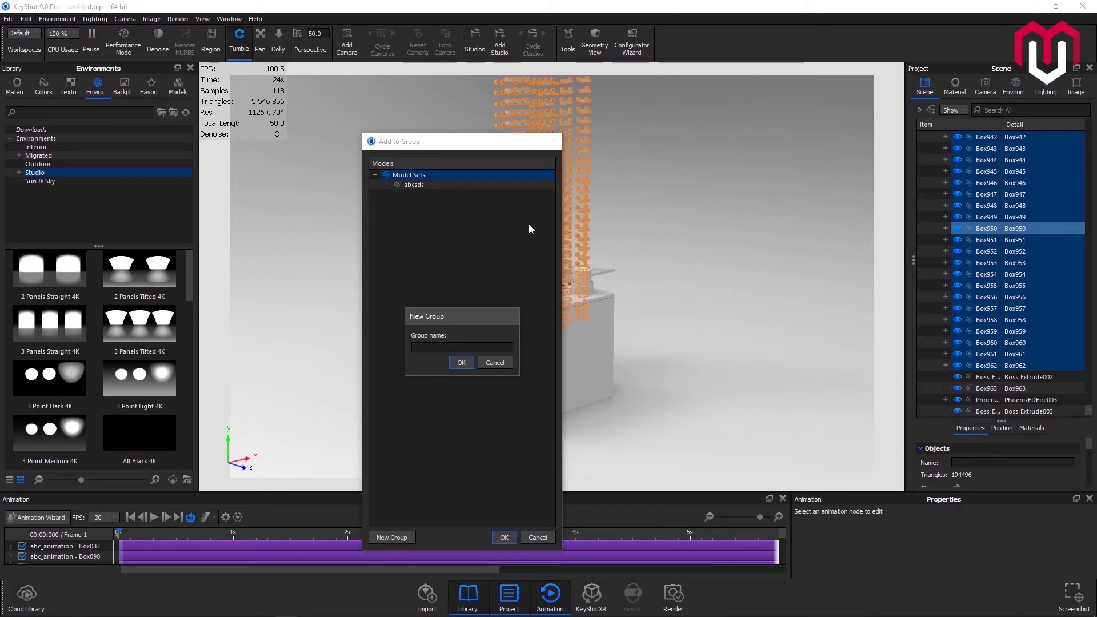
pyautogui.write('coal blocks')
pyautogui.click(467, 363)
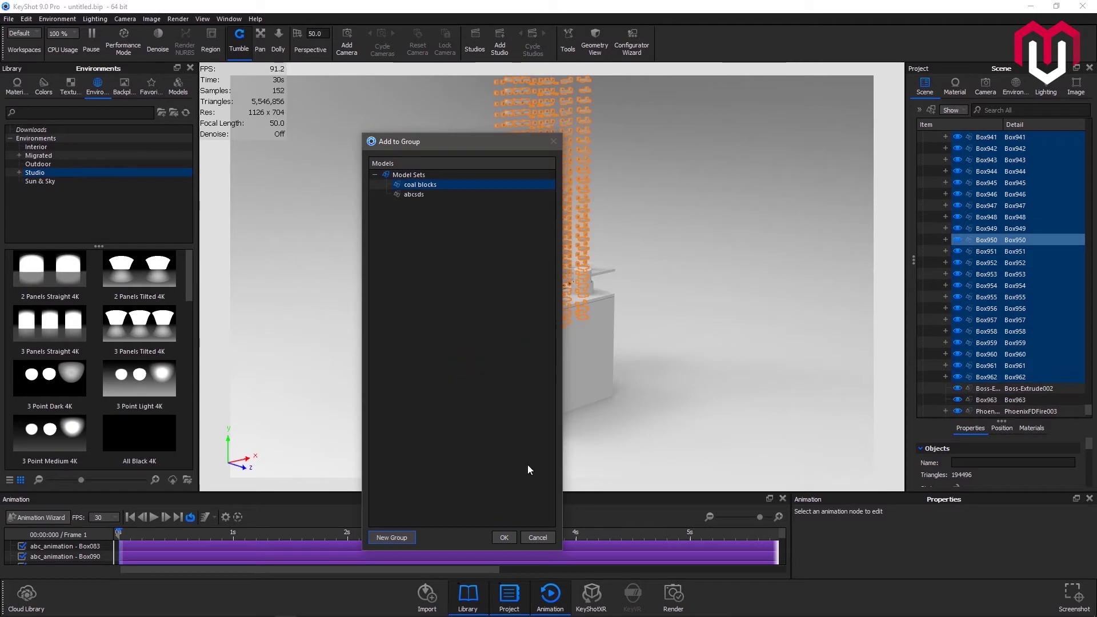
pyautogui.click(503, 537)
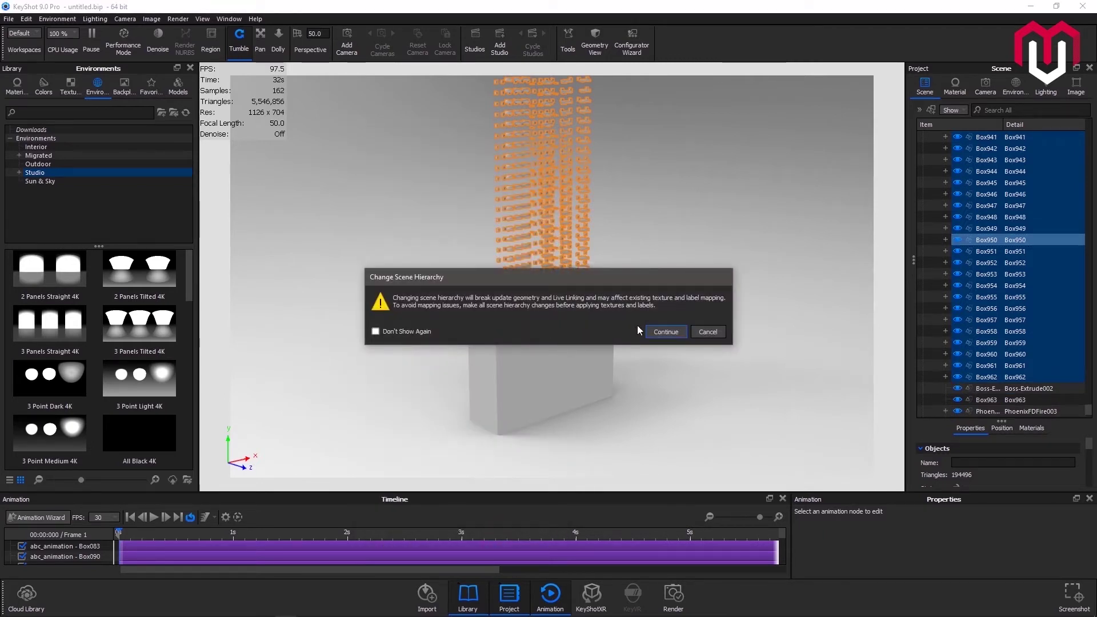
pyautogui.click(662, 332)
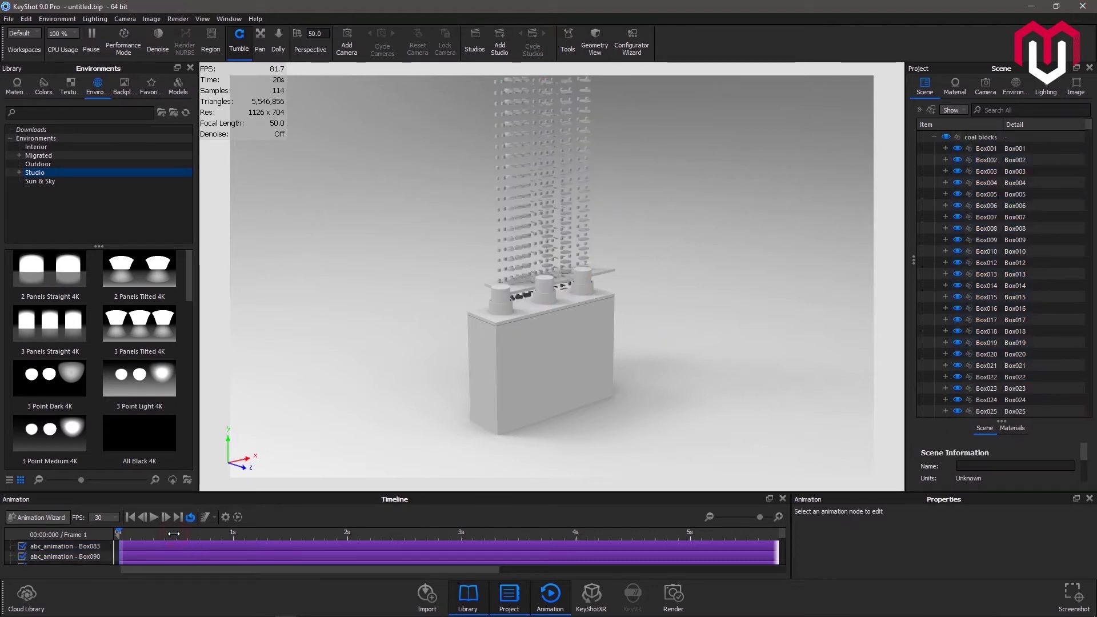
# Step: Set the animation to frame 7 and hide the flat plate Boss-Extrude002 above the container
pyautogui.click(143, 533)
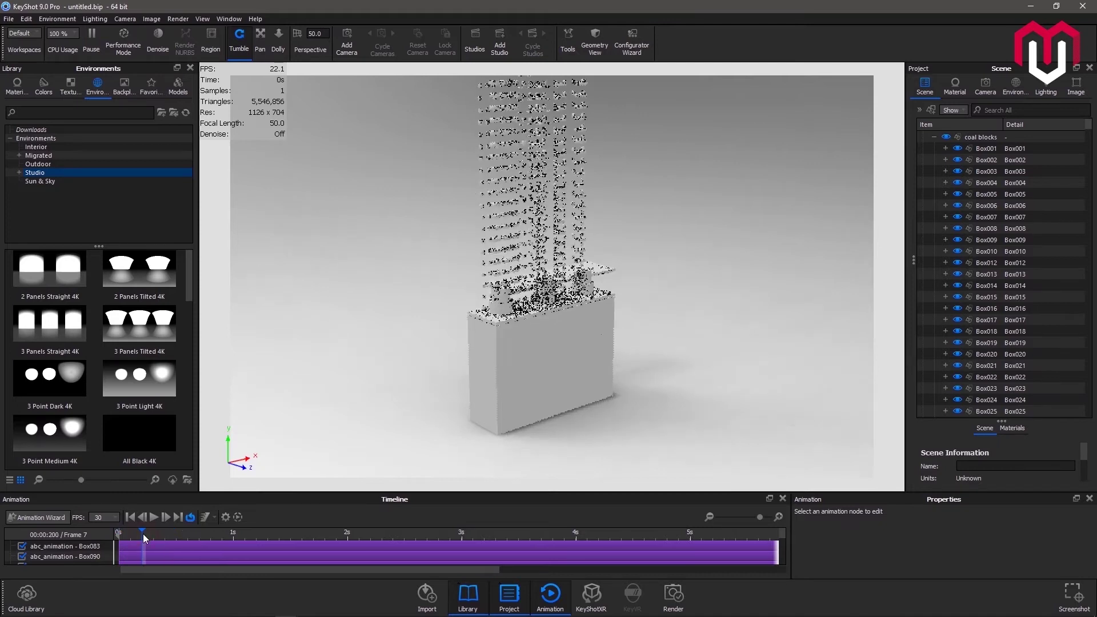
pyautogui.moveTo(641, 235); pyautogui.dragTo(595, 289)
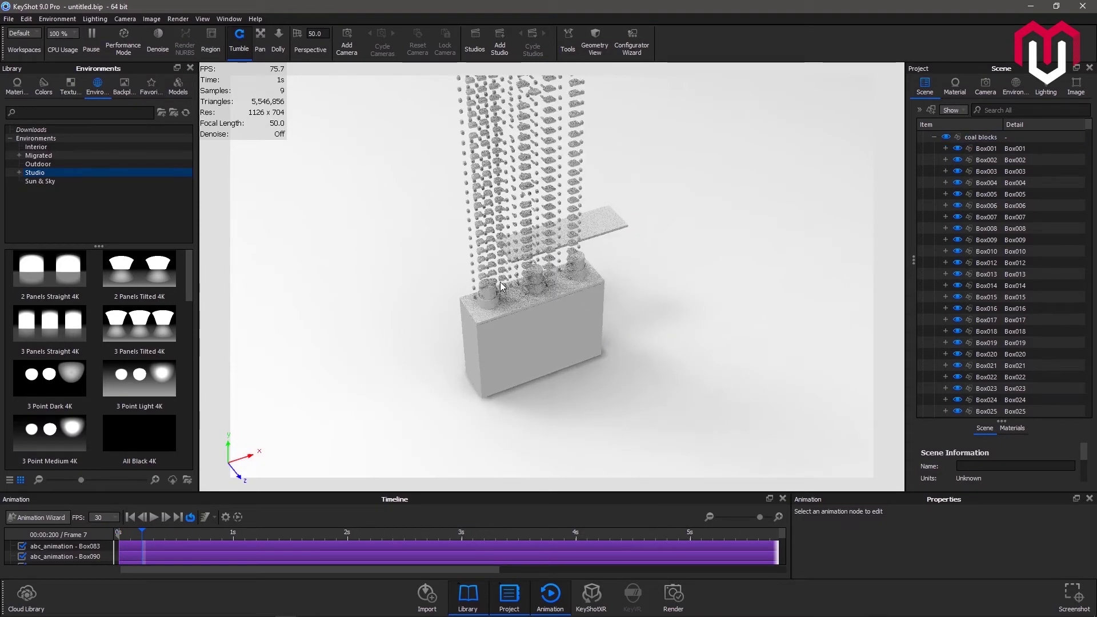
pyautogui.scroll(3, 501, 282)
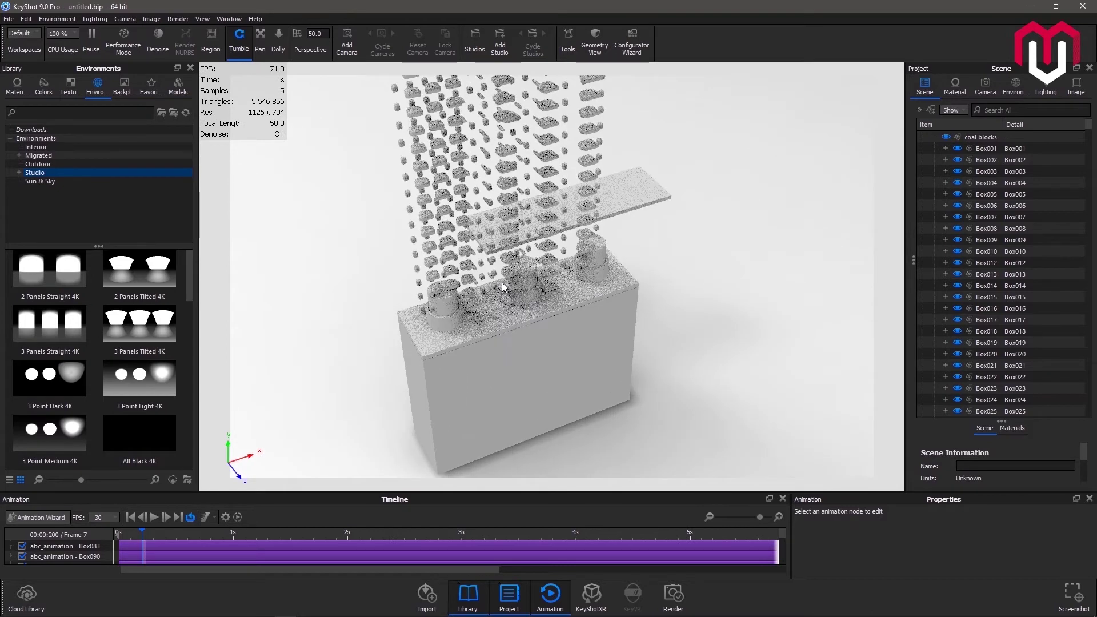
pyautogui.click(641, 194)
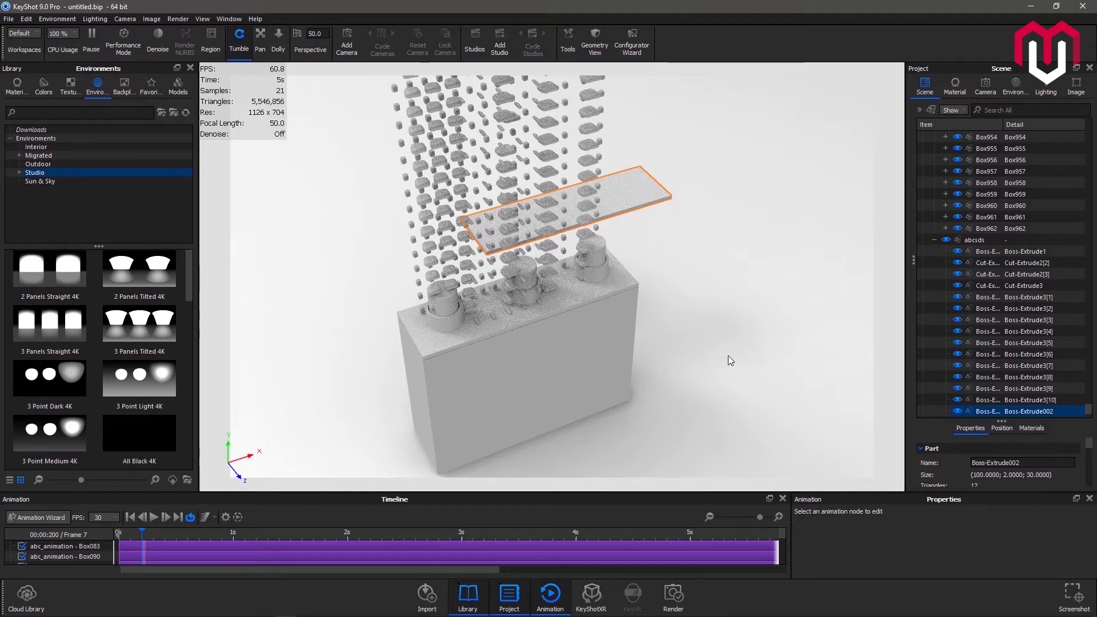
pyautogui.click(958, 412)
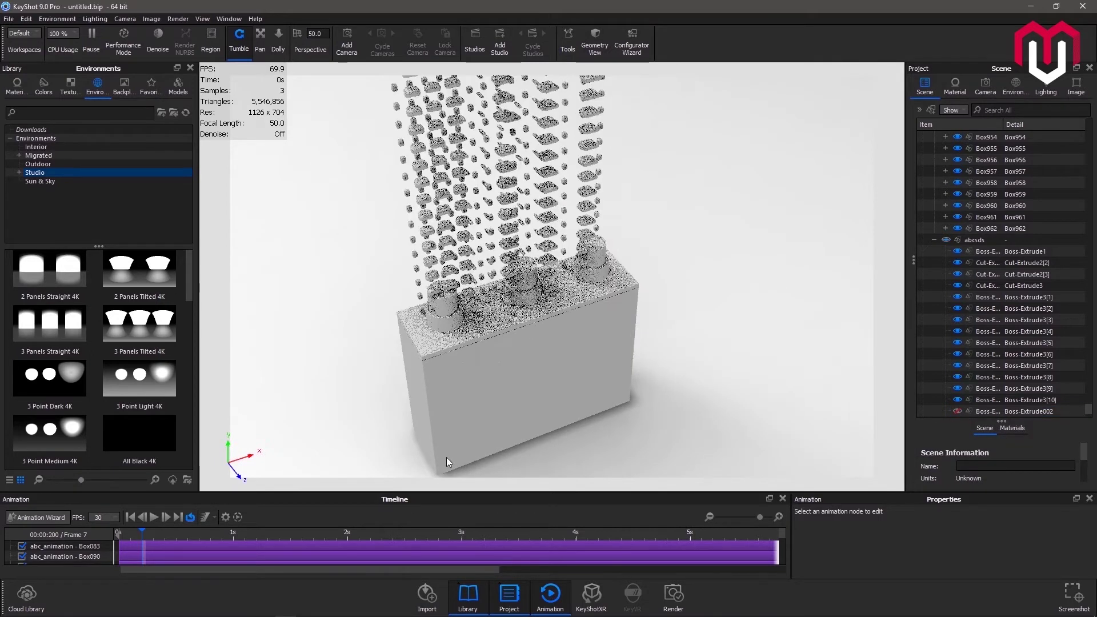
# Step: Advance the animation to frame 42 and hide the three cylinders plugging the container's openings, Cylinder001 to Cylinder003
pyautogui.moveTo(176, 533); pyautogui.dragTo(274, 532)
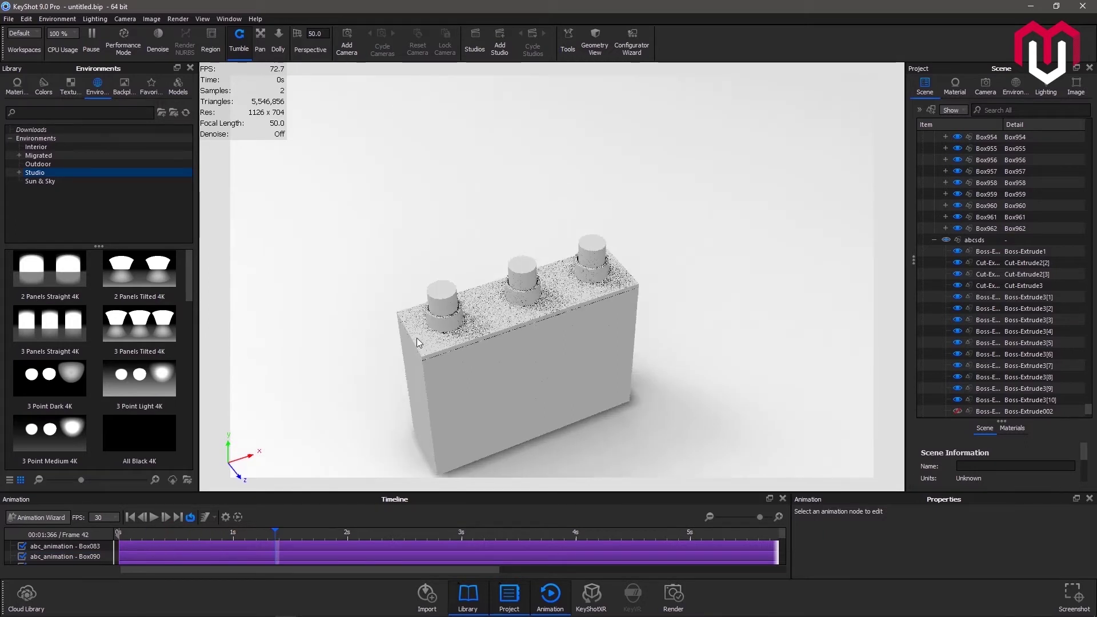
pyautogui.click(441, 301)
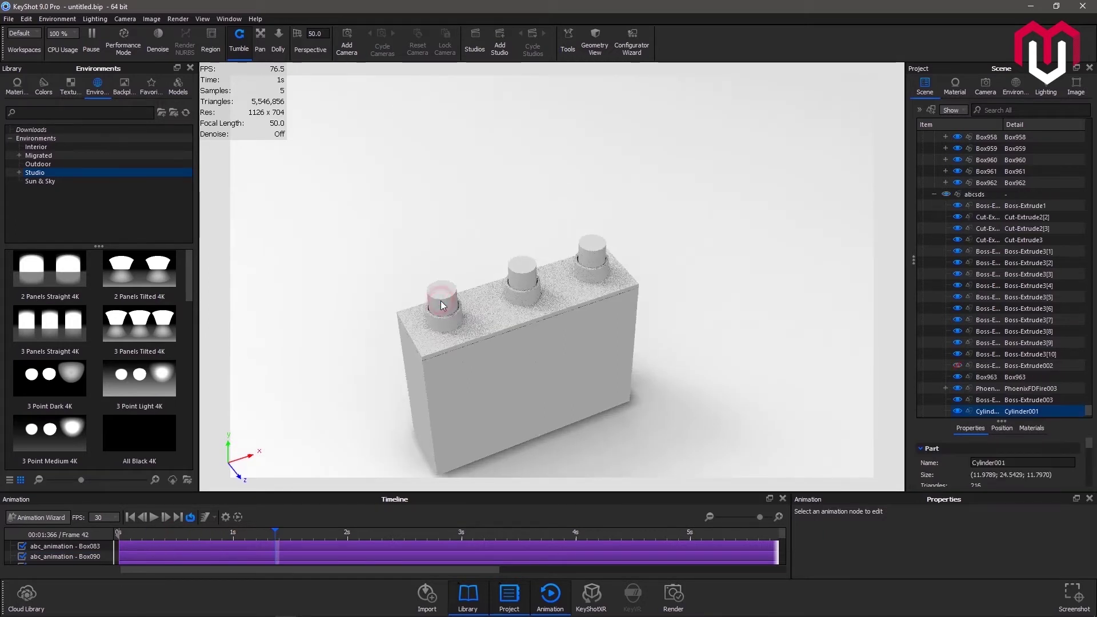
pyautogui.keyDown('shift'); pyautogui.click(524, 274); pyautogui.keyUp('shift')
pyautogui.keyDown('shift'); pyautogui.click(603, 248); pyautogui.keyUp('shift')
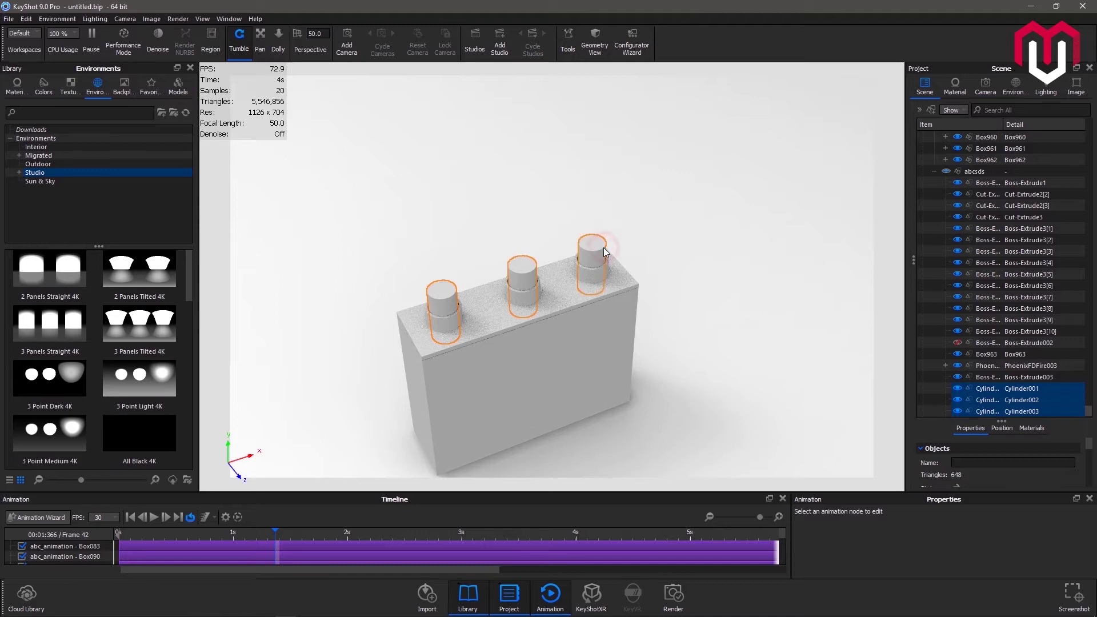
pyautogui.click(958, 391)
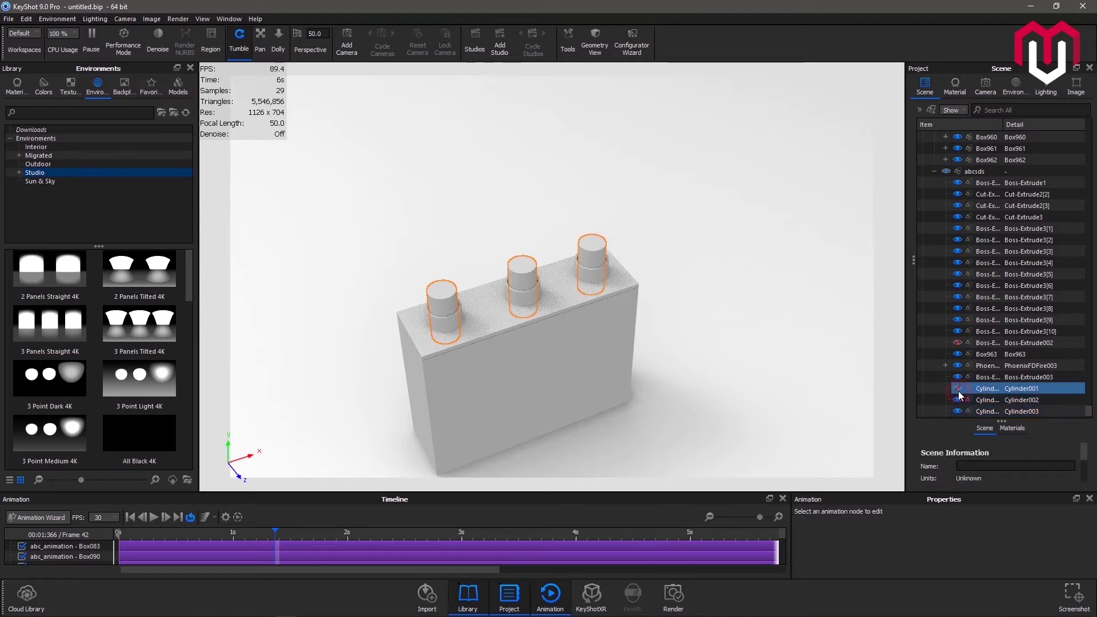
pyautogui.click(958, 399)
pyautogui.click(958, 411)
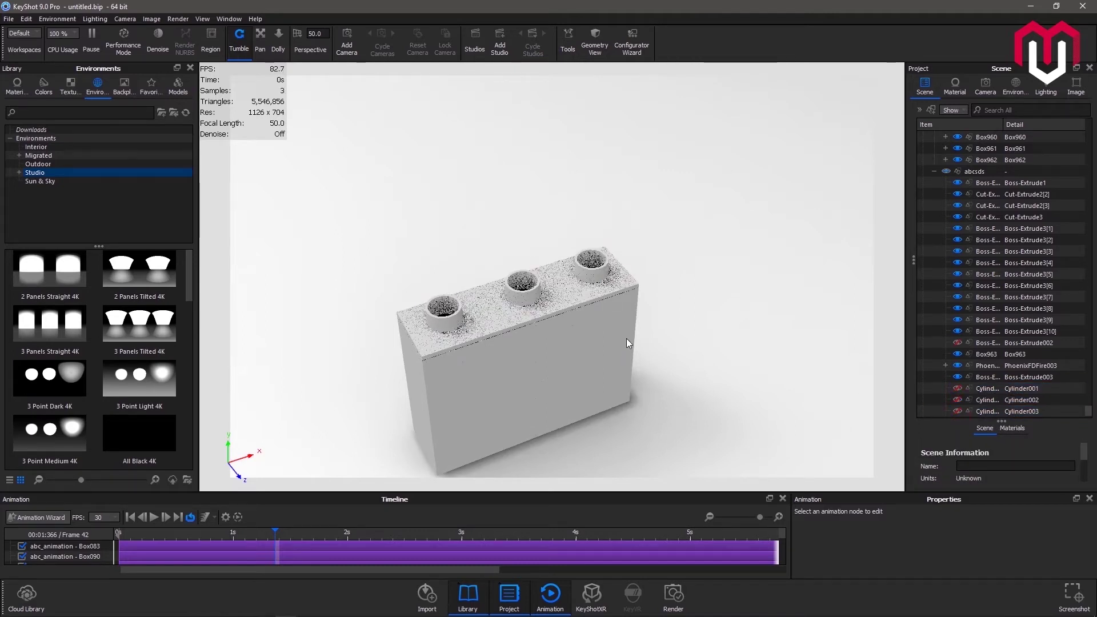
pyautogui.moveTo(496, 324); pyautogui.dragTo(573, 289)
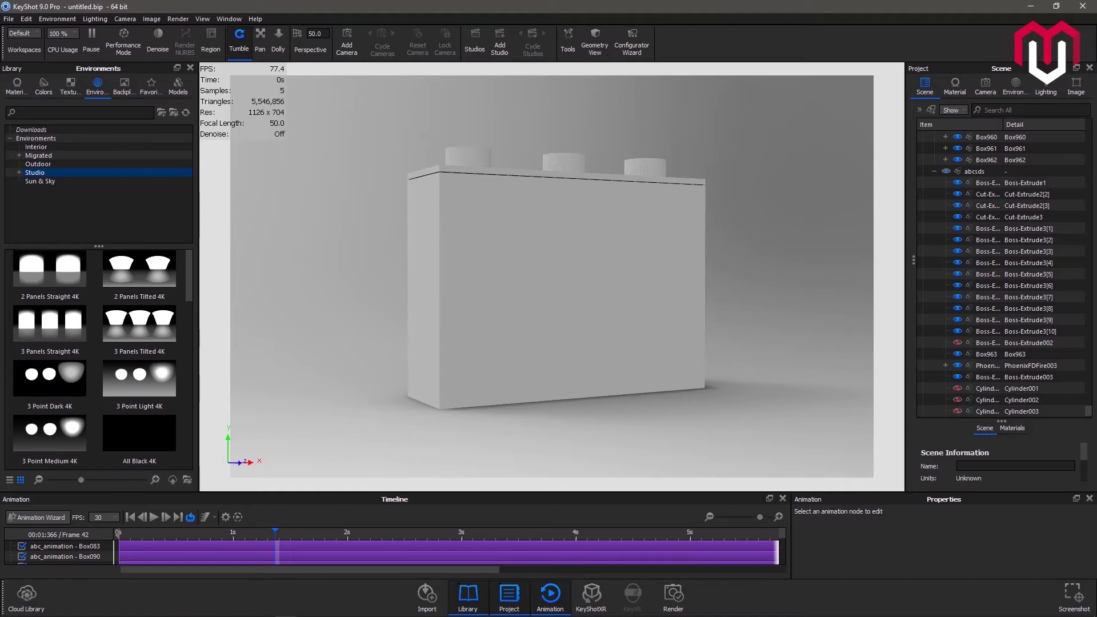
# Step: Switch to File Explorer, open the reference render yo from New folder (2) in Photos, and examine the container, coals and fire up close
pyautogui.moveTo(188, 608)
pyautogui.moveTo(53, 608)
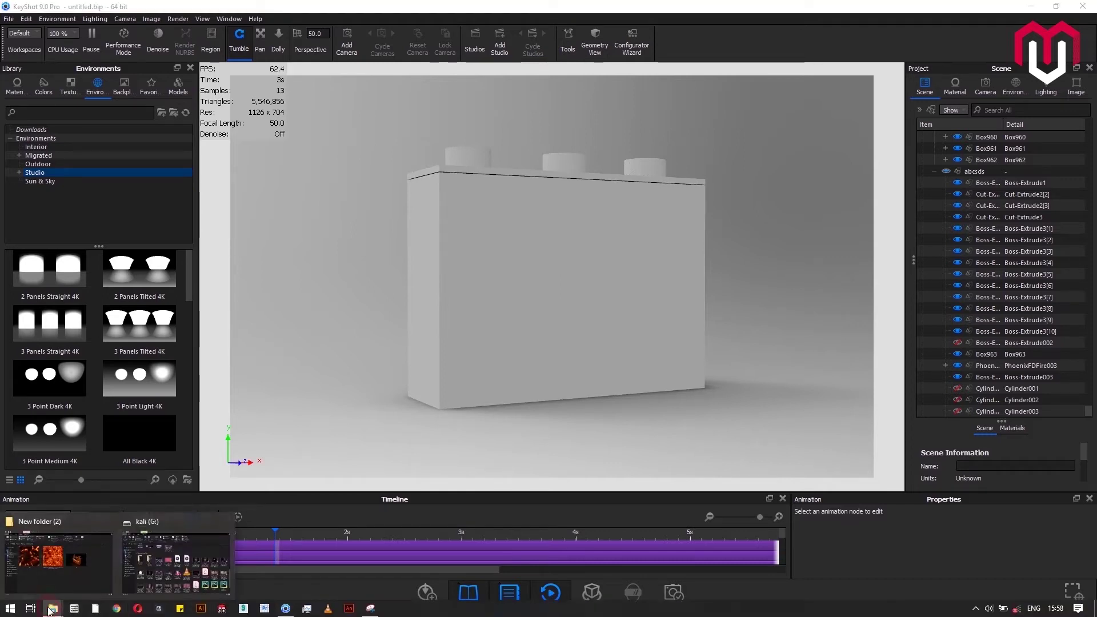
pyautogui.click(60, 561)
pyautogui.doubleClick(951, 451)
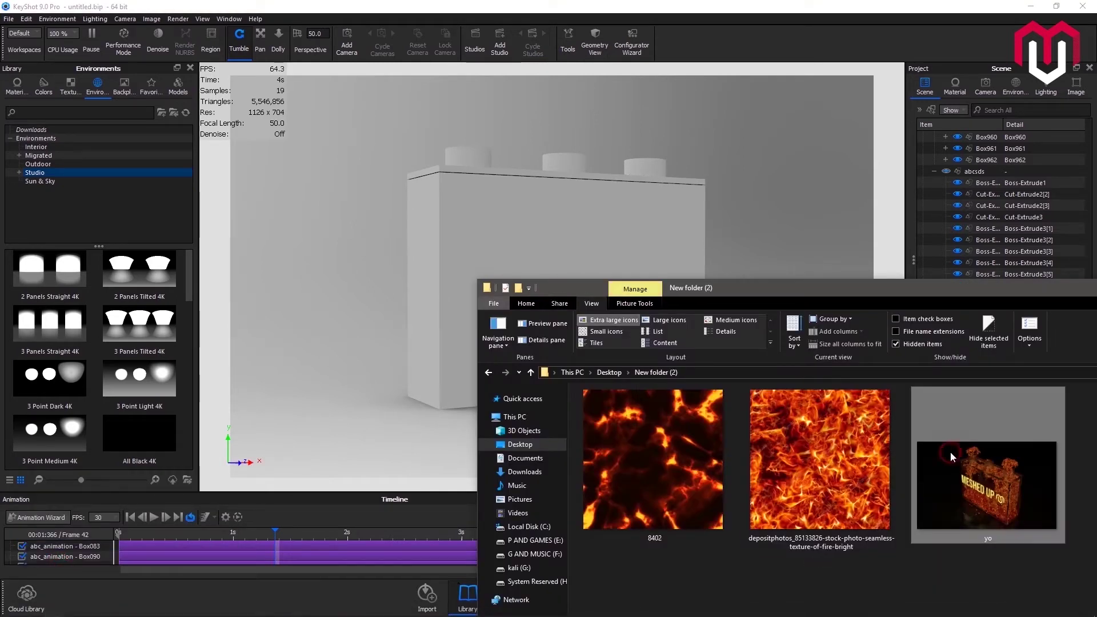
pyautogui.moveTo(1064, 288); pyautogui.dragTo(788, 378)
pyautogui.click(908, 382)
pyautogui.click(434, 157)
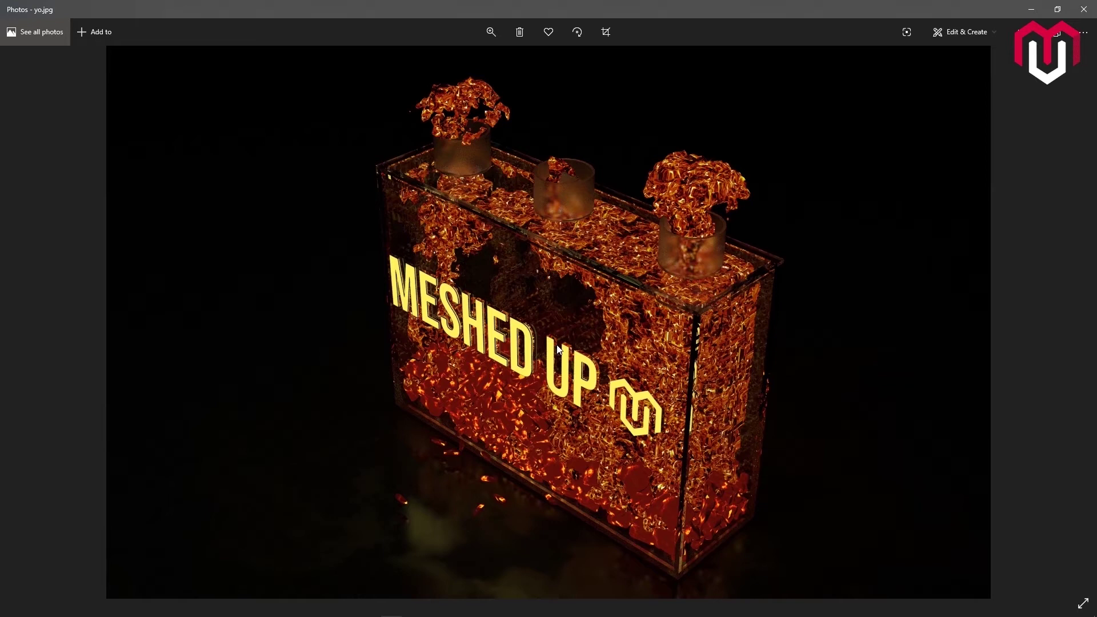
pyautogui.keyDown('ctrl'); pyautogui.scroll(5, 686, 311); pyautogui.keyUp('ctrl')
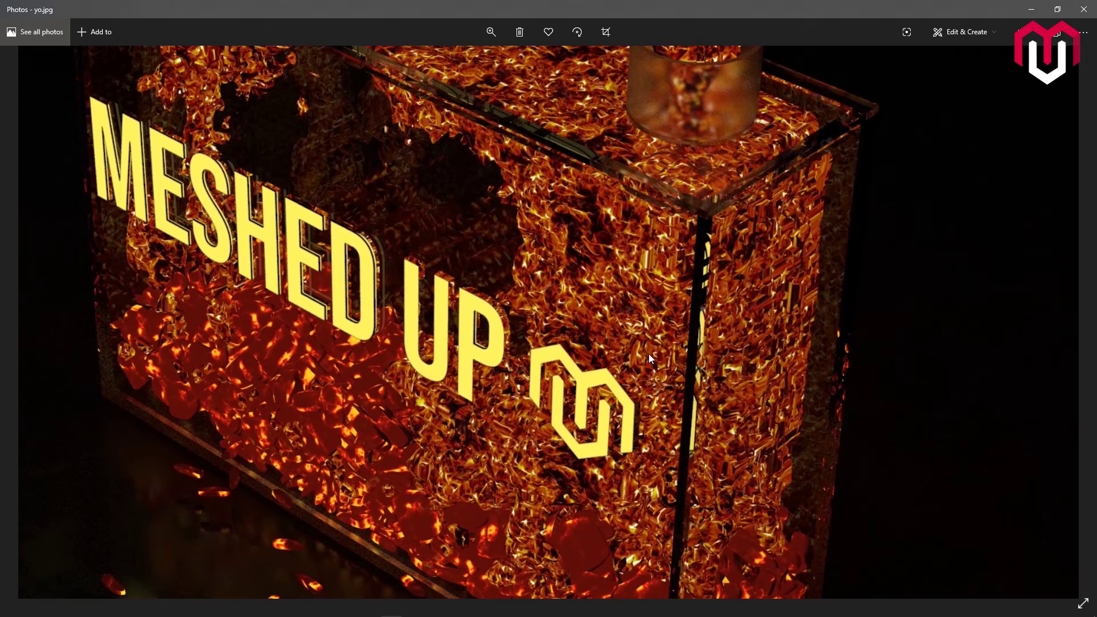
pyautogui.scroll(5, 698, 363)
pyautogui.keyDown('ctrl'); pyautogui.scroll(-3, 465, 414); pyautogui.keyUp('ctrl')
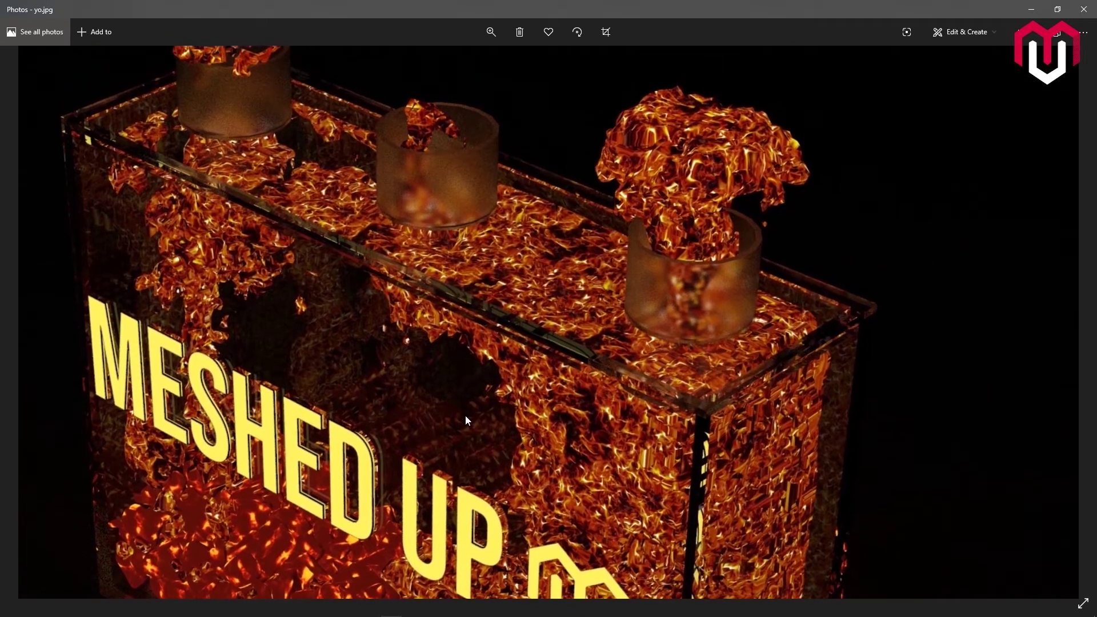
# Step: Switch back to KeyShot and apply Glass (Solid) White from the Solid Glass materials to the container body
pyautogui.keyDown('ctrl'); pyautogui.scroll(-3, 467, 451); pyautogui.keyUp('ctrl')
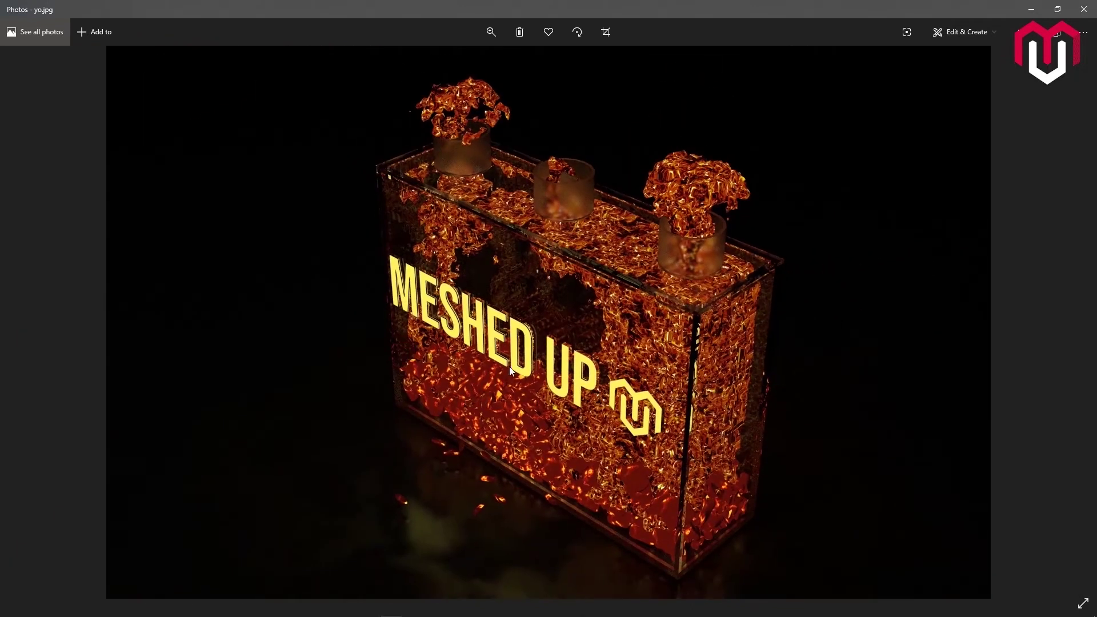
pyautogui.click(1029, 6)
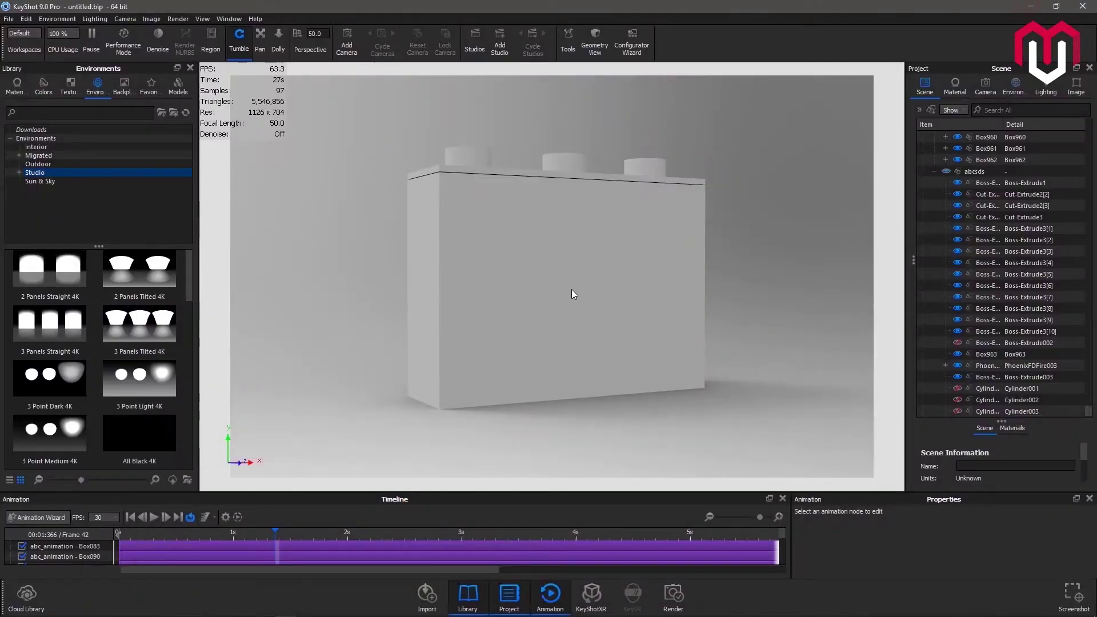
pyautogui.moveTo(566, 226); pyautogui.dragTo(514, 297)
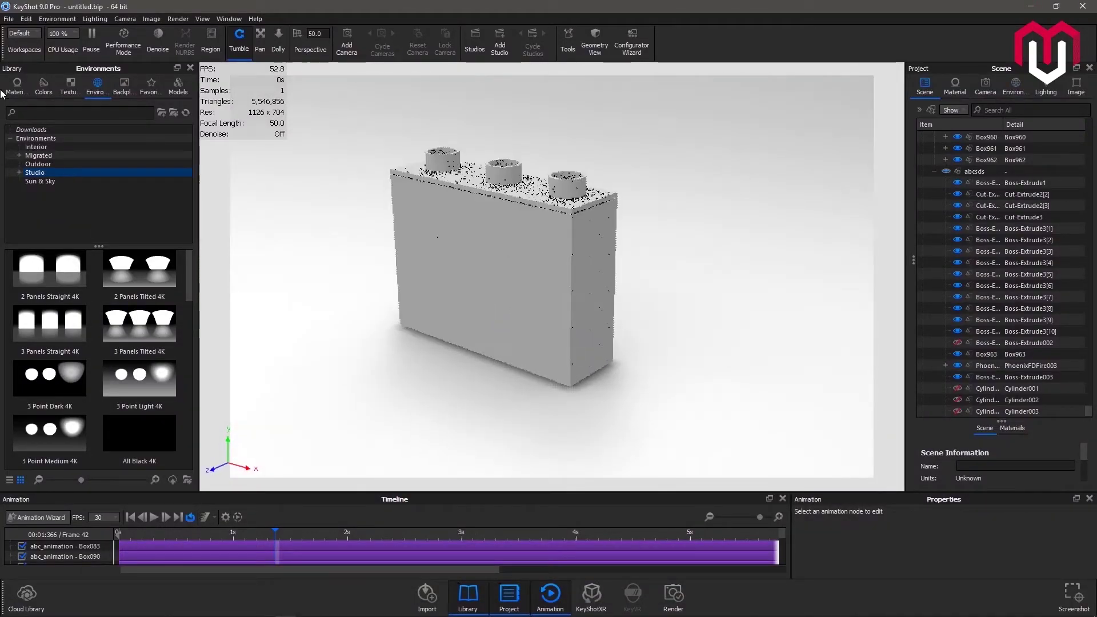
pyautogui.click(29, 83)
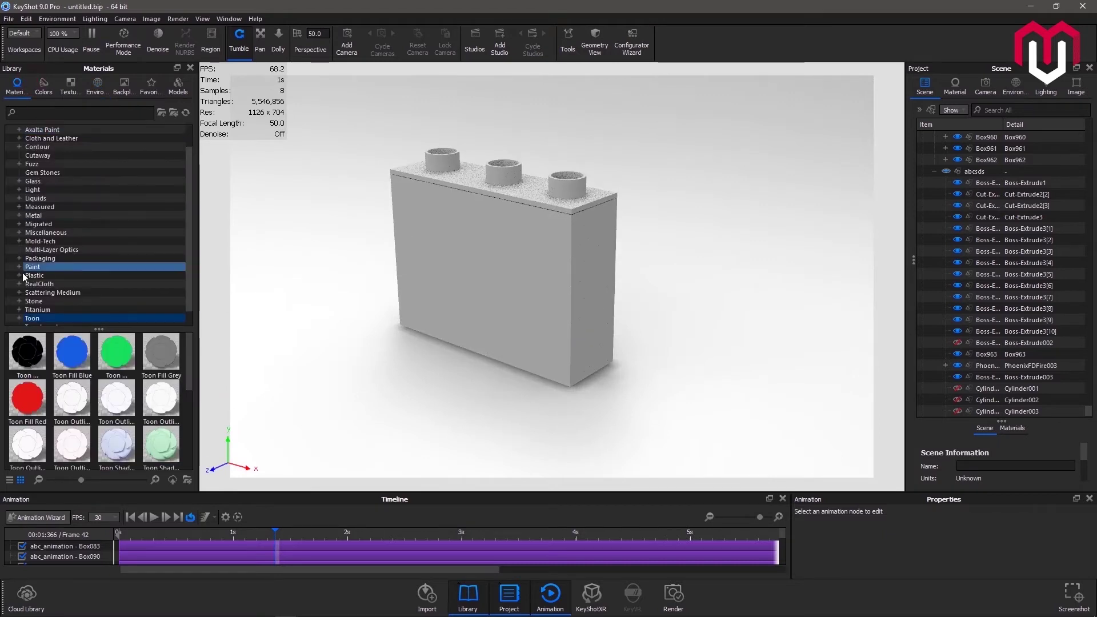
pyautogui.click(33, 181)
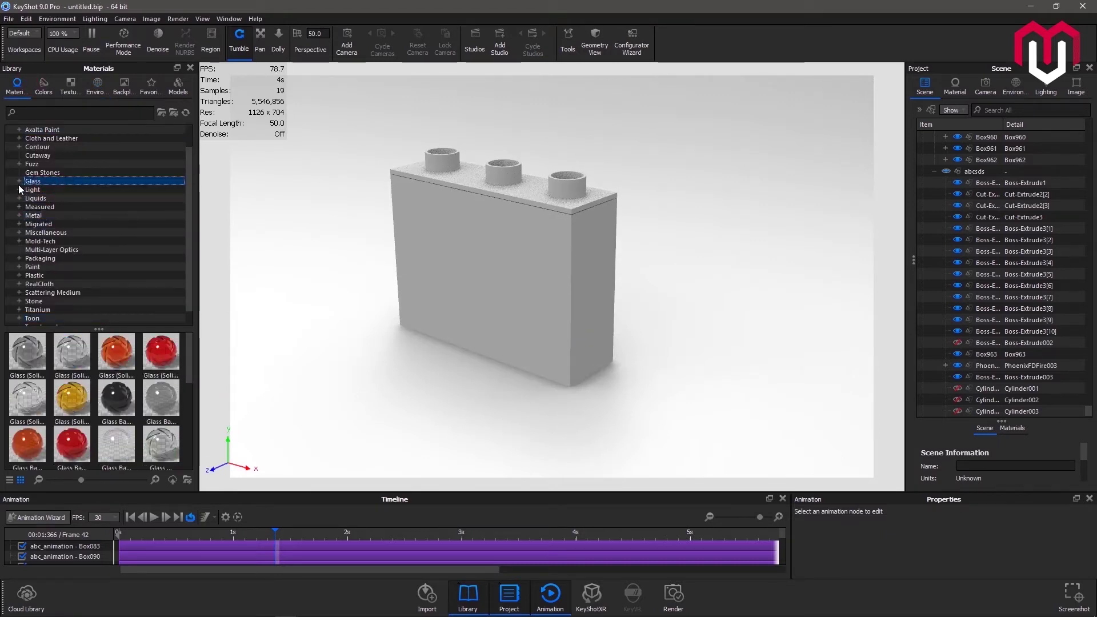
pyautogui.click(19, 181)
pyautogui.click(51, 207)
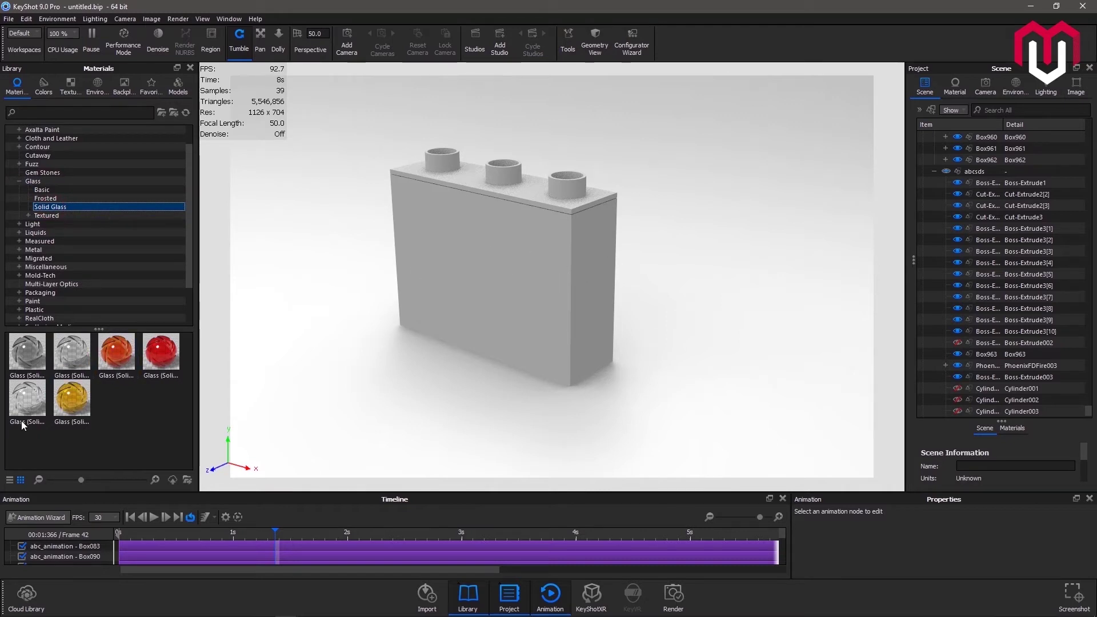
pyautogui.moveTo(29, 405); pyautogui.dragTo(558, 353)
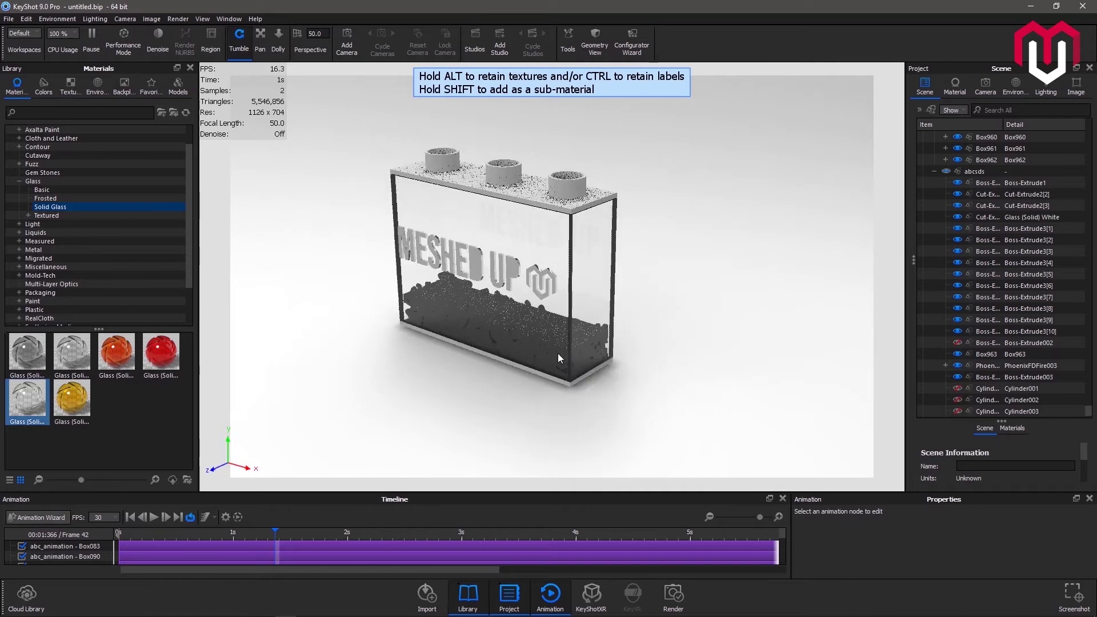
# Step: Copy the solid white glass from the library and paste it onto the container's base Boss-Extrude1 and lid Boss-Extrude003
pyautogui.rightClick(12, 407)
pyautogui.click(24, 413)
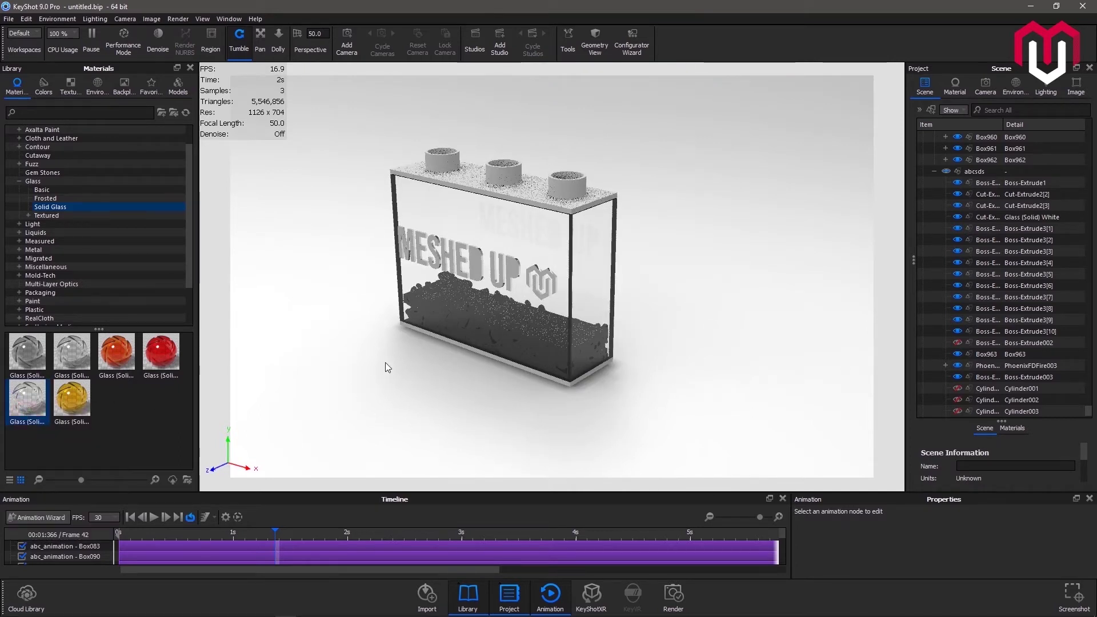
pyautogui.click(421, 332)
pyautogui.rightClick(421, 332)
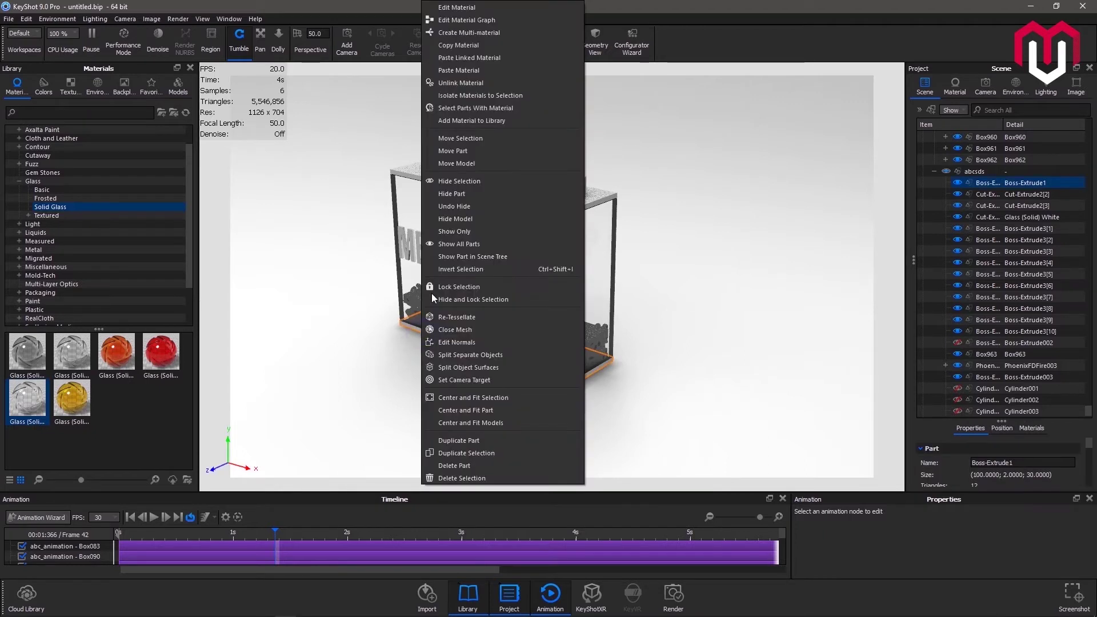
pyautogui.click(505, 69)
pyautogui.click(481, 187)
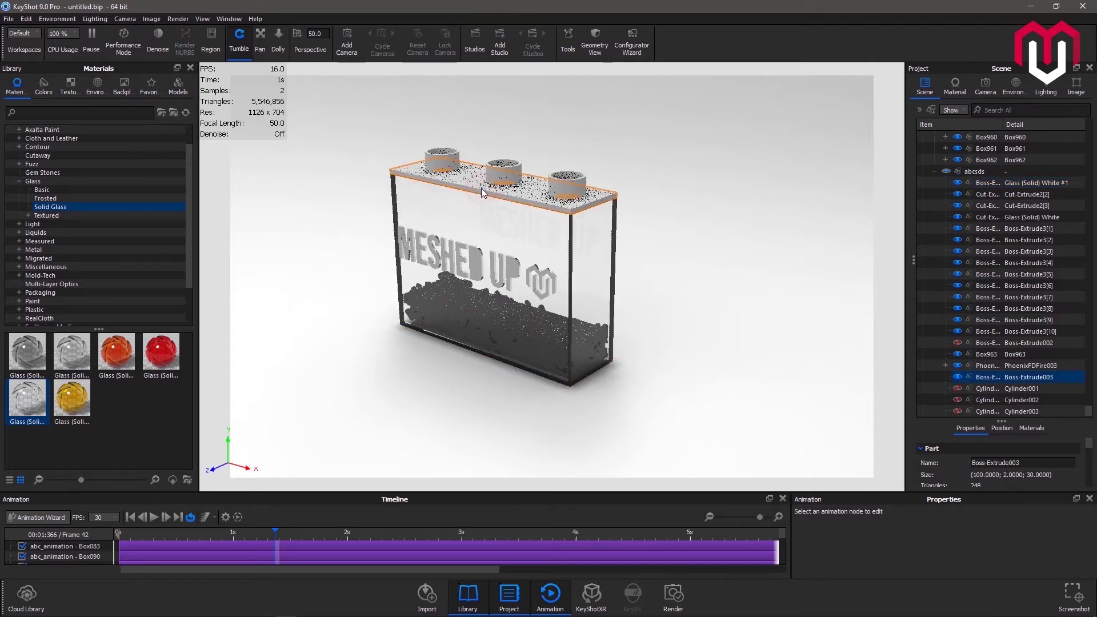
pyautogui.rightClick(481, 187)
pyautogui.click(527, 71)
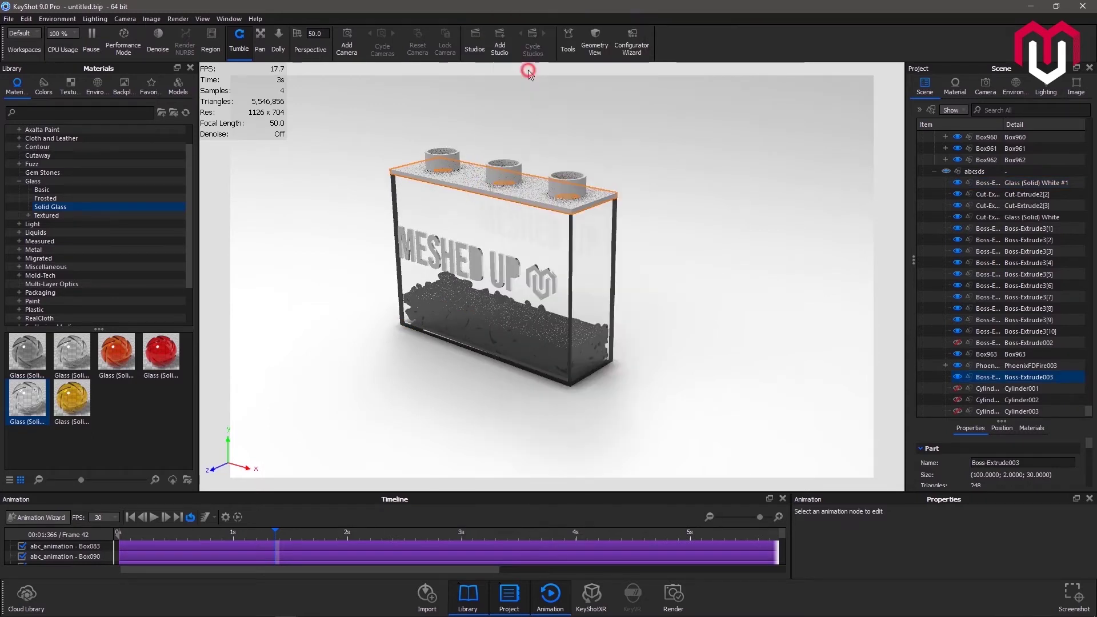
pyautogui.click(706, 263)
# Step: Select the tubes on the container's lid and show the Frosted glass materials in the library
pyautogui.moveTo(654, 239); pyautogui.dragTo(685, 283)
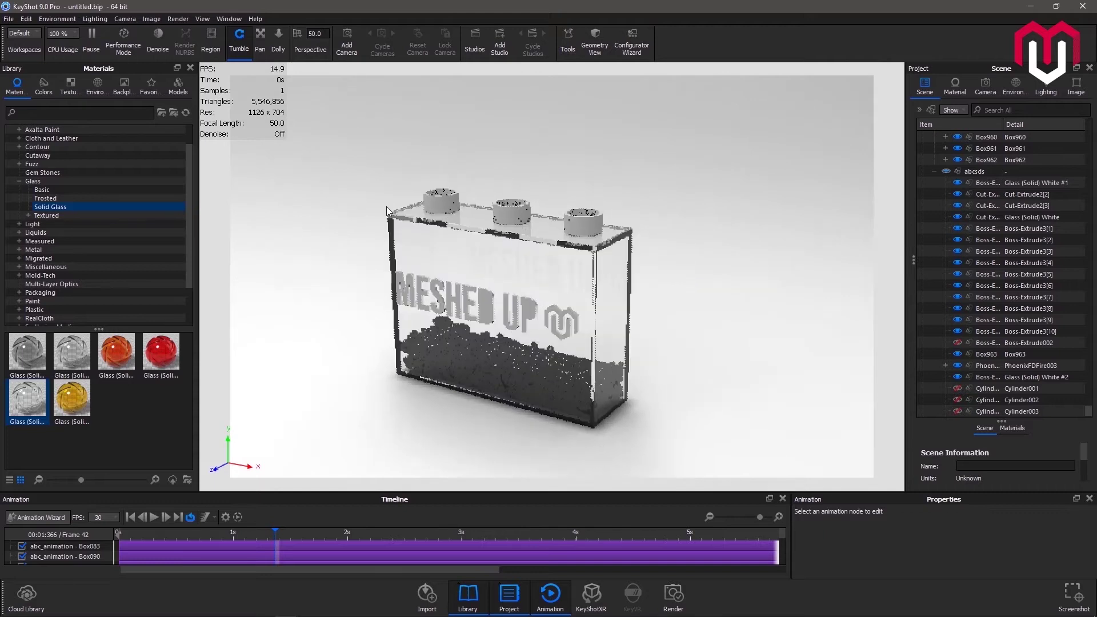
pyautogui.click(442, 201)
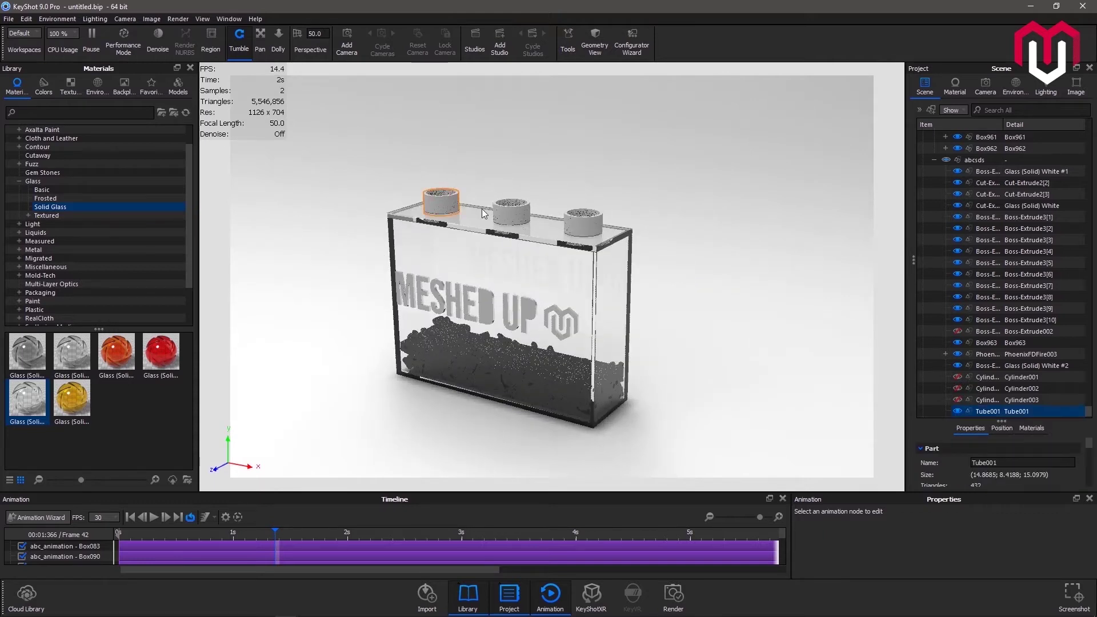
pyautogui.click(511, 217)
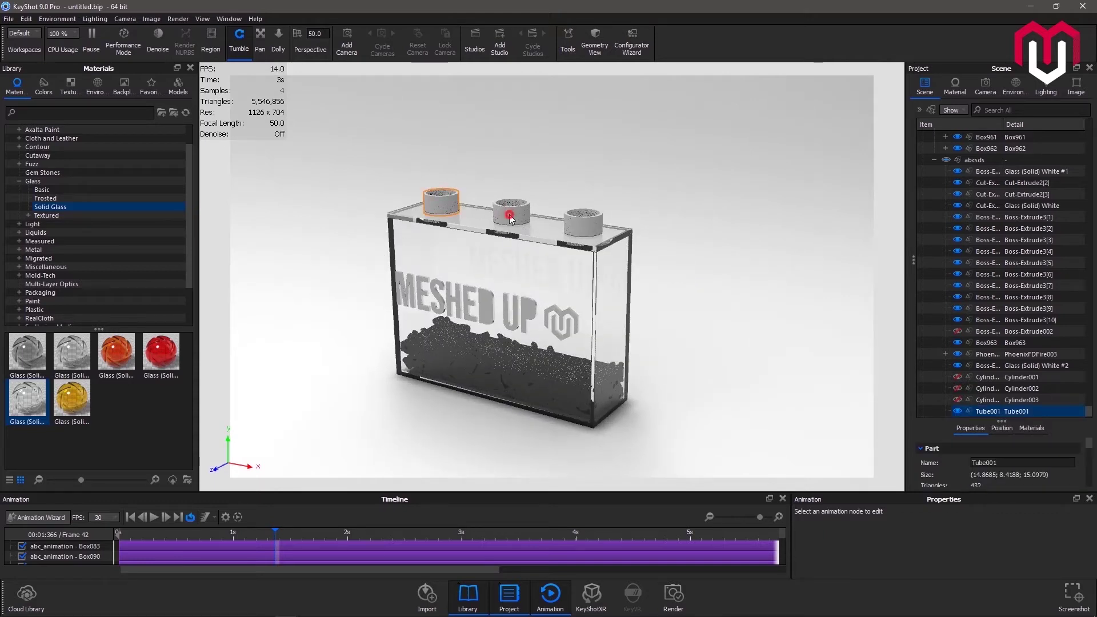
pyautogui.click(62, 197)
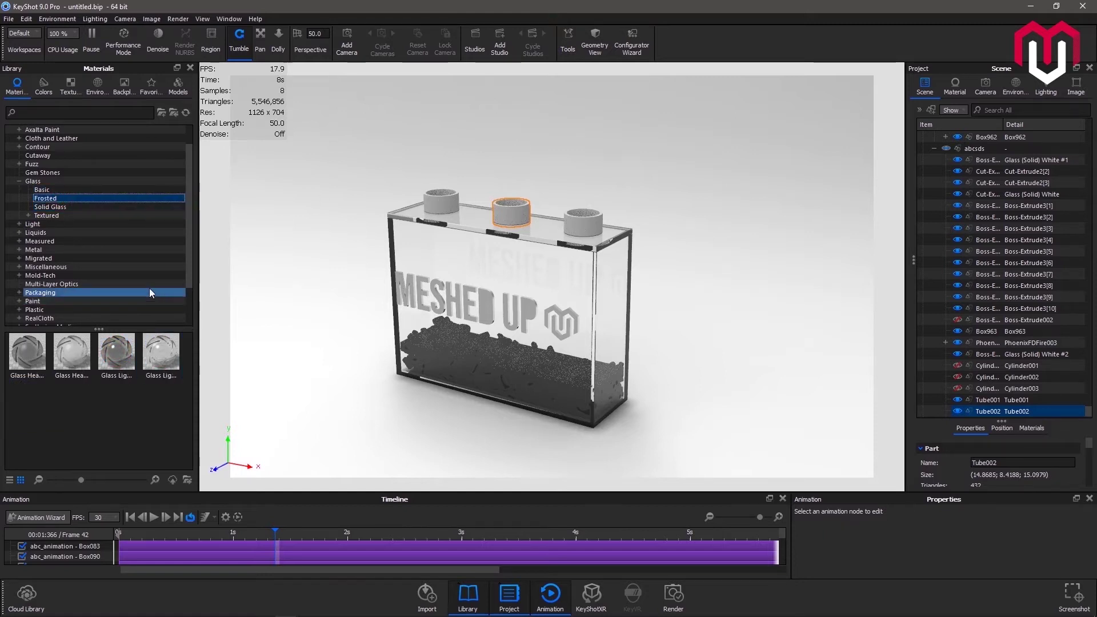
# Step: Copy the container body's glass material and paste it onto Cut-Extrude2[2], the insert inside the letter D
pyautogui.click(462, 362)
pyautogui.rightClick(470, 359)
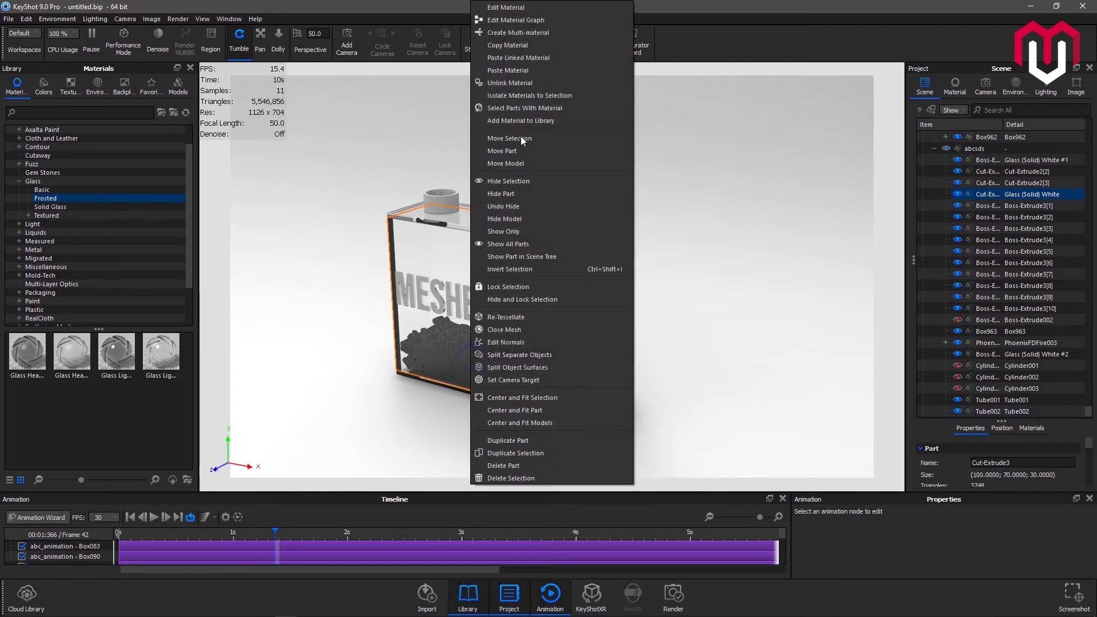
pyautogui.click(521, 44)
pyautogui.click(486, 303)
pyautogui.rightClick(485, 302)
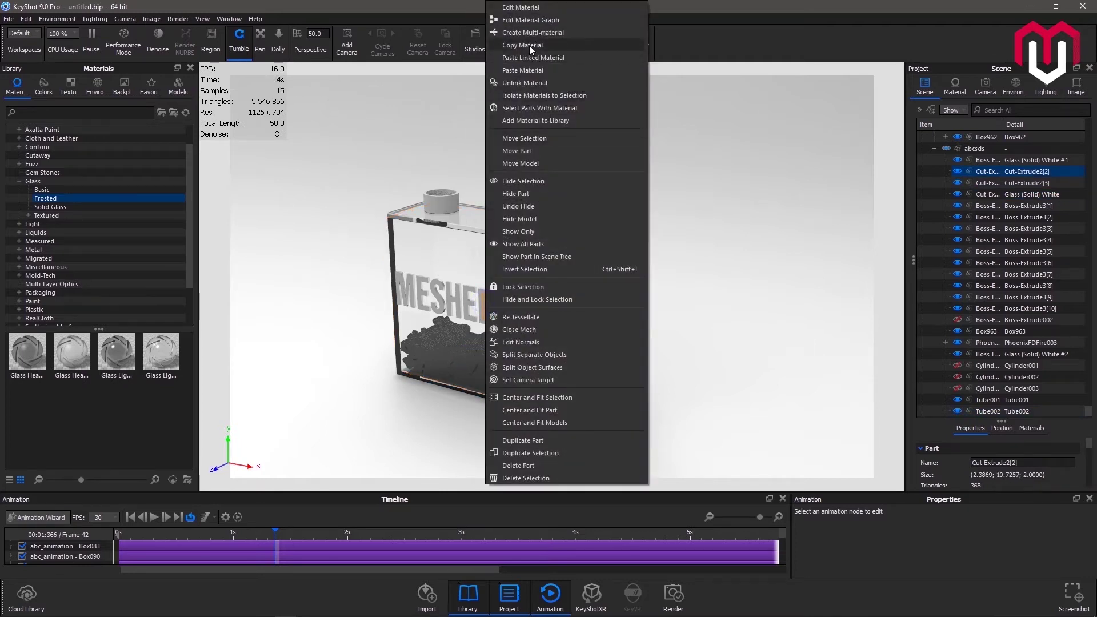
pyautogui.click(523, 70)
# Step: Paste the body's glass as a linked material onto the inserts Cut-Extrude2[3] and Cut-Extrude2[2] inside the letters
pyautogui.click(527, 309)
pyautogui.rightClick(526, 309)
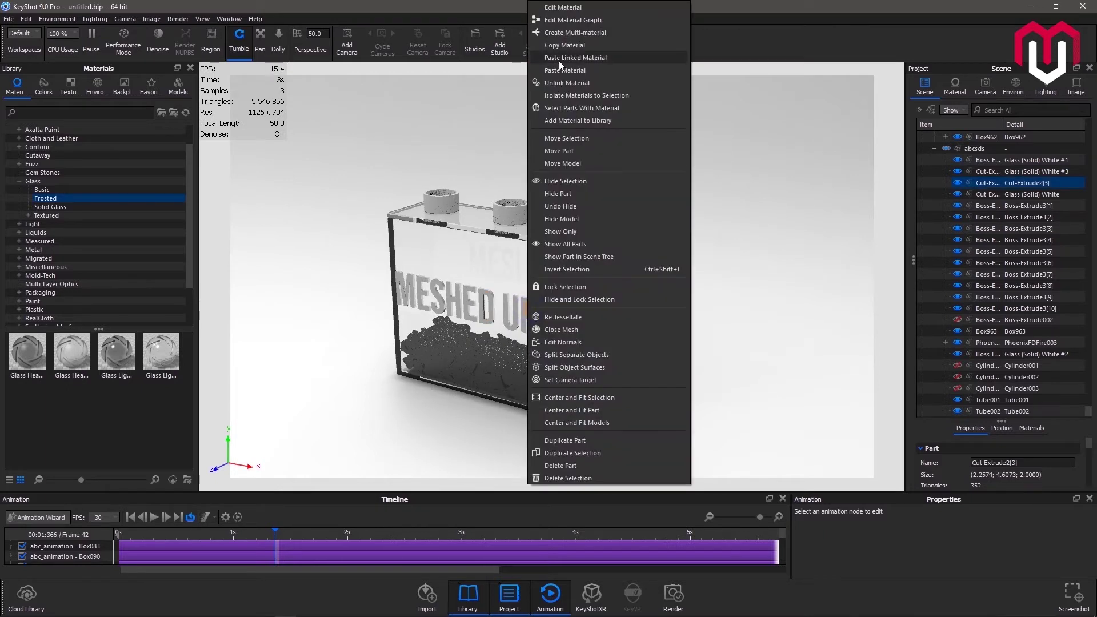
pyautogui.click(559, 59)
pyautogui.click(485, 310)
pyautogui.rightClick(485, 310)
pyautogui.click(520, 62)
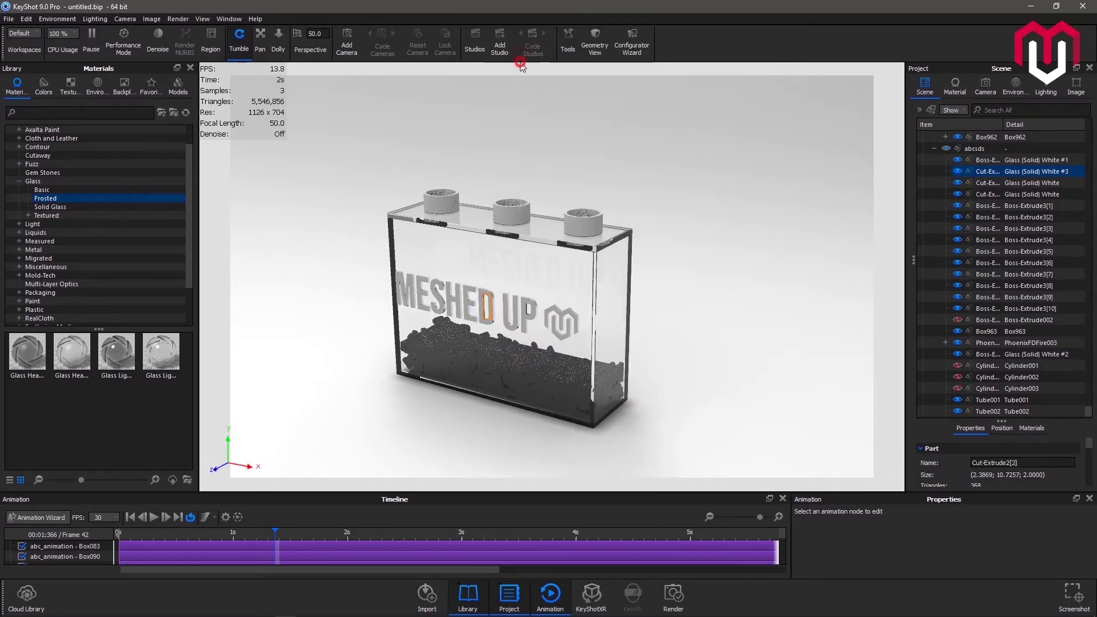
pyautogui.click(680, 319)
# Step: Apply Glass Light Frost White to Tube001, Tube002 and Tube003, and set its transparency distance to 0.00102
pyautogui.moveTo(635, 295); pyautogui.dragTo(628, 315)
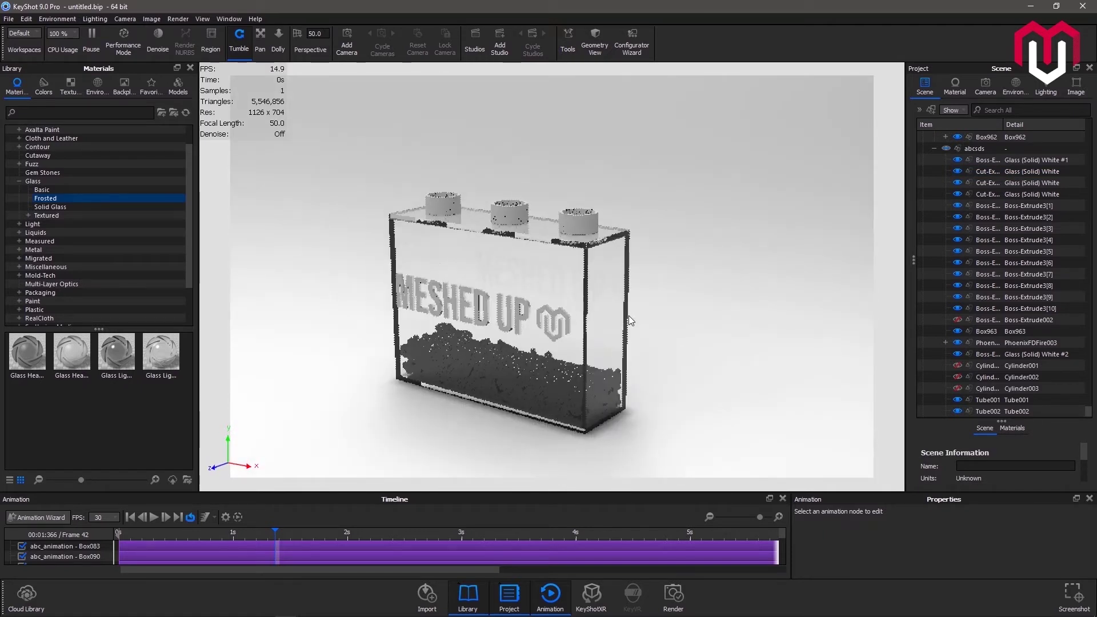
pyautogui.rightClick(157, 365)
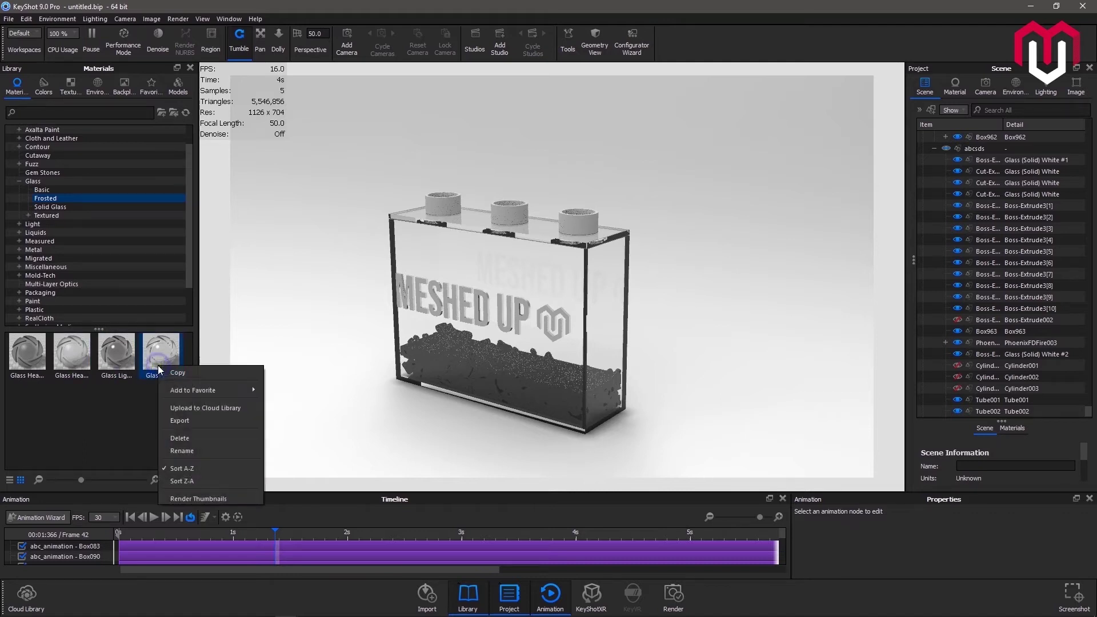
pyautogui.click(170, 372)
pyautogui.click(452, 207)
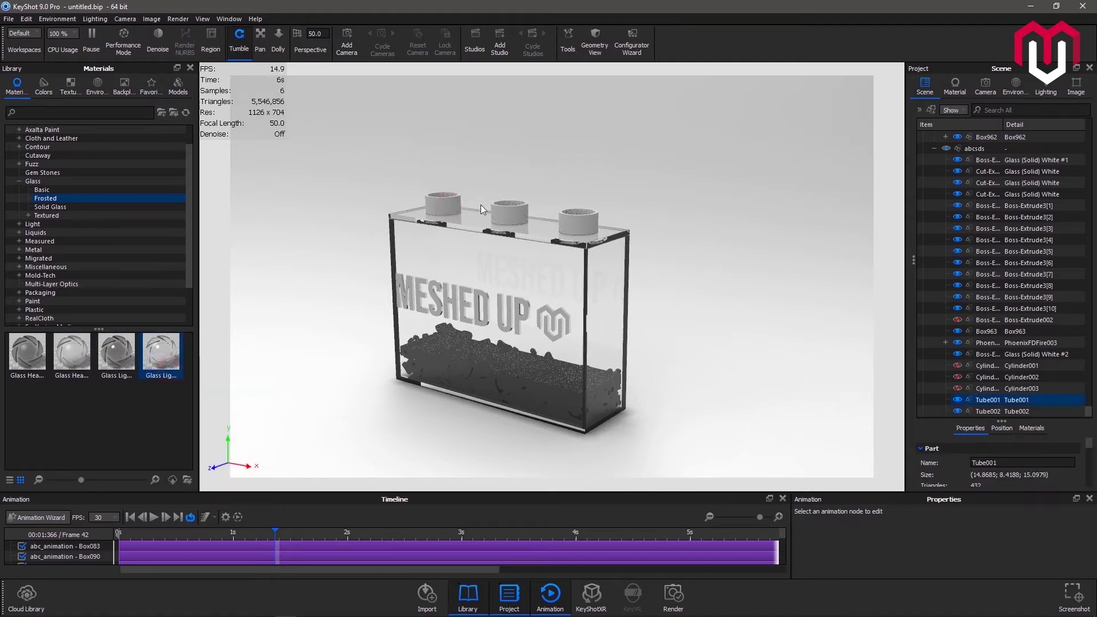
pyautogui.keyDown('ctrl'); pyautogui.click(508, 212); pyautogui.keyUp('ctrl')
pyautogui.keyDown('ctrl'); pyautogui.click(570, 223); pyautogui.keyUp('ctrl')
pyautogui.rightClick(570, 223)
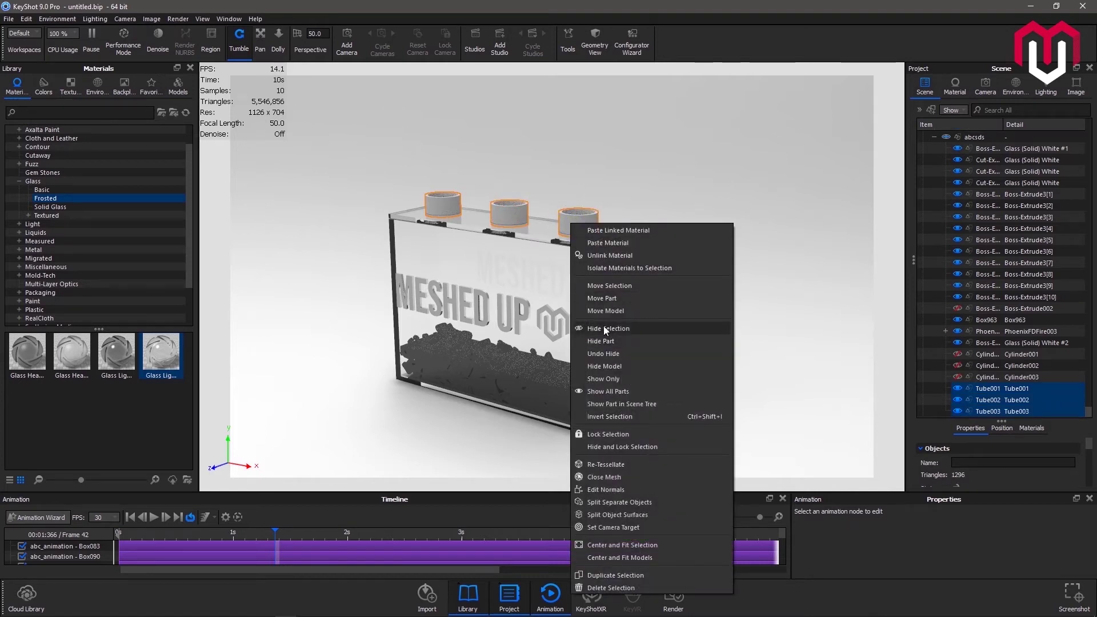
pyautogui.click(620, 243)
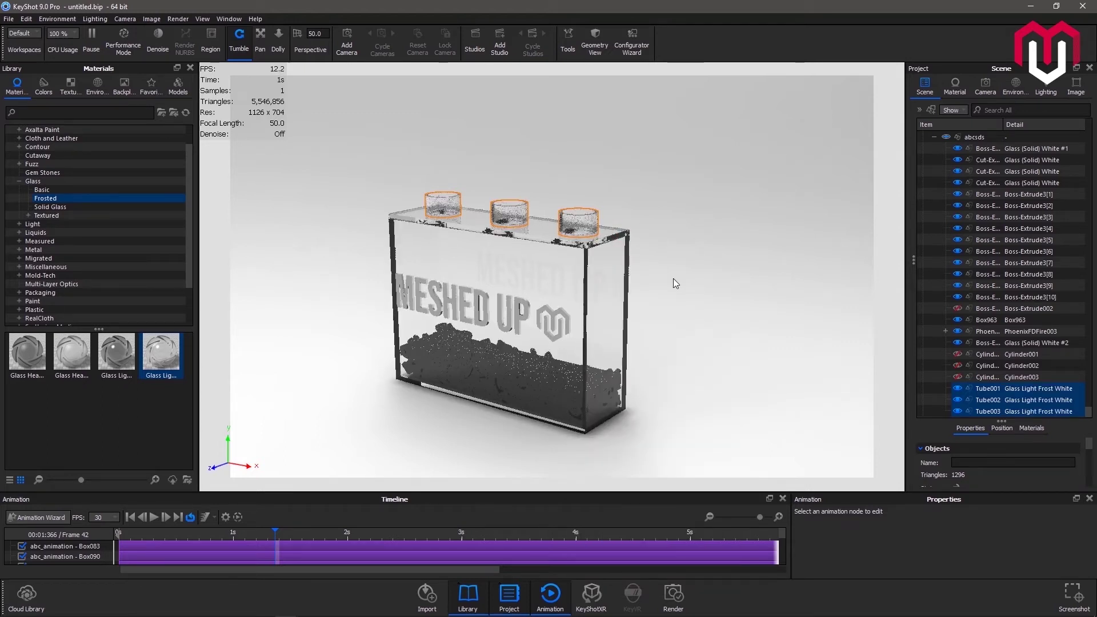
pyautogui.doubleClick(999, 400)
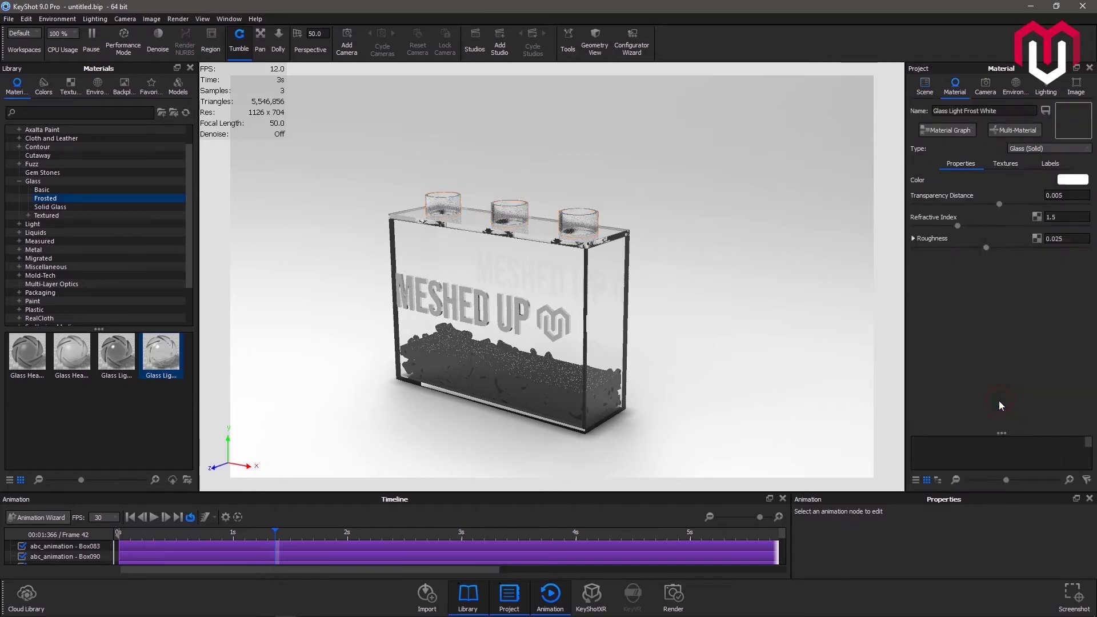
pyautogui.moveTo(999, 204); pyautogui.dragTo(930, 208)
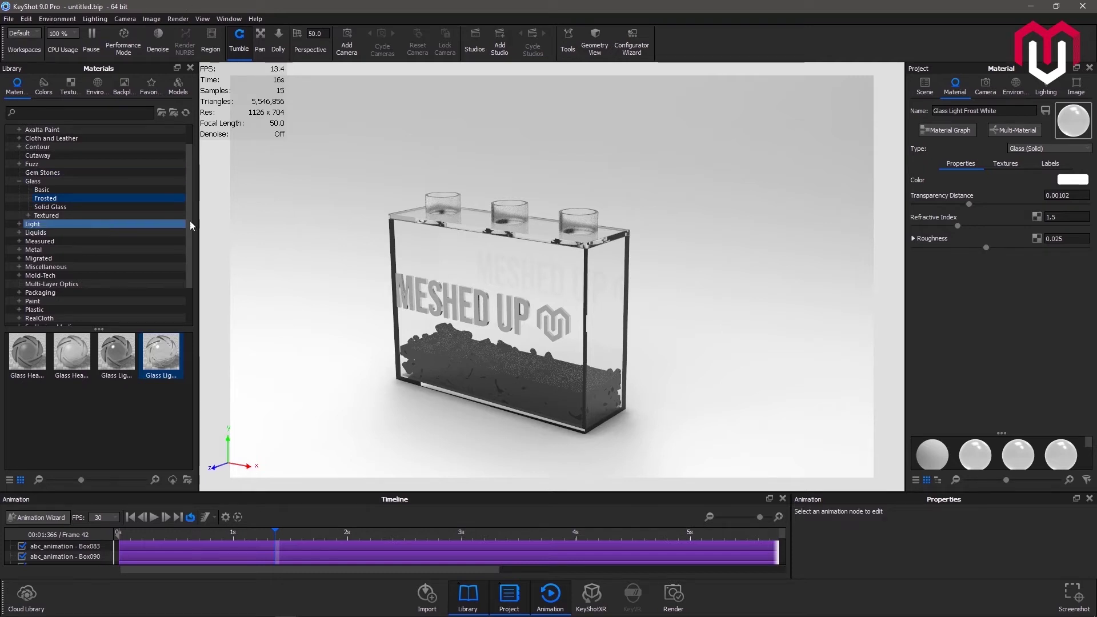
# Step: Select all MESHED UP letters and logo parts, Boss-Extrude3[1] through Boss-Extrude3[10], in the scene tree
pyautogui.scroll(4, 452, 326)
pyautogui.scroll(5, 452, 327)
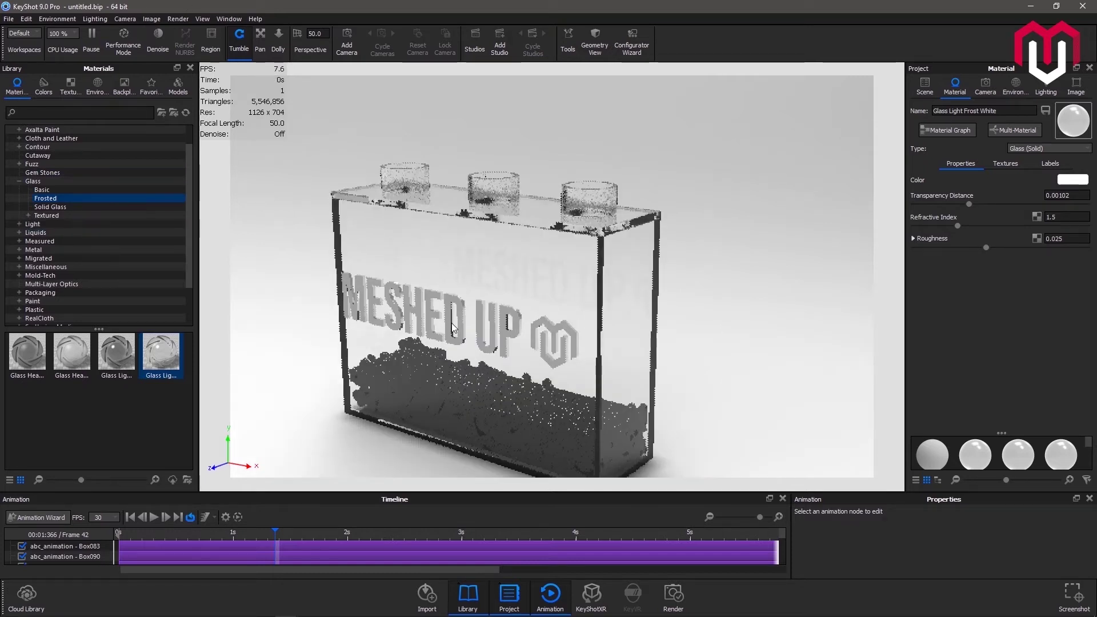
pyautogui.scroll(3, 692, 200)
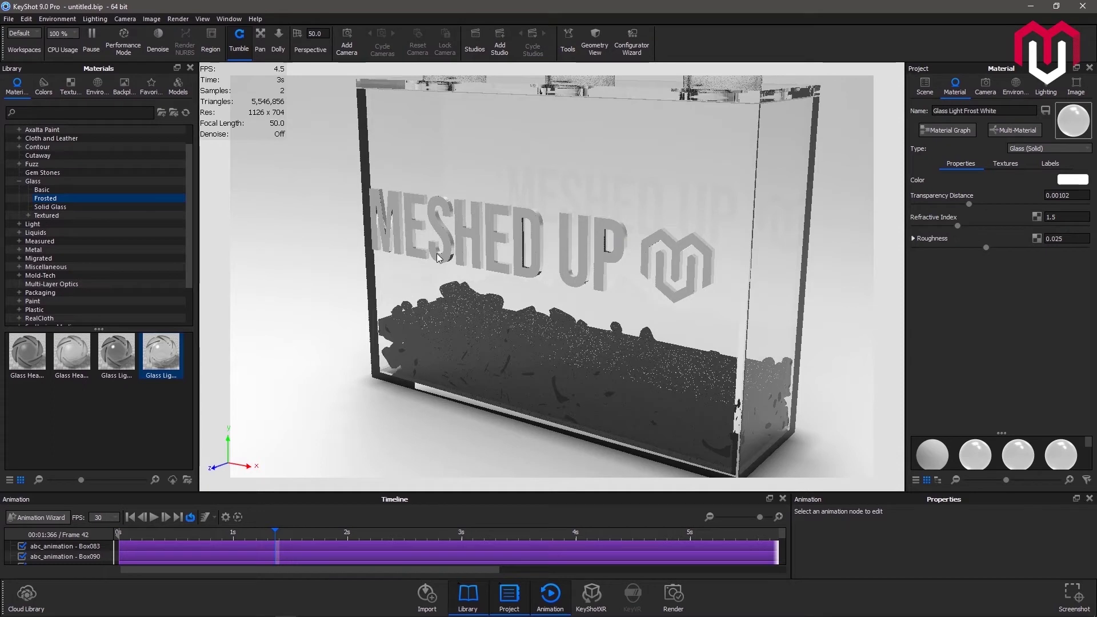
pyautogui.click(925, 85)
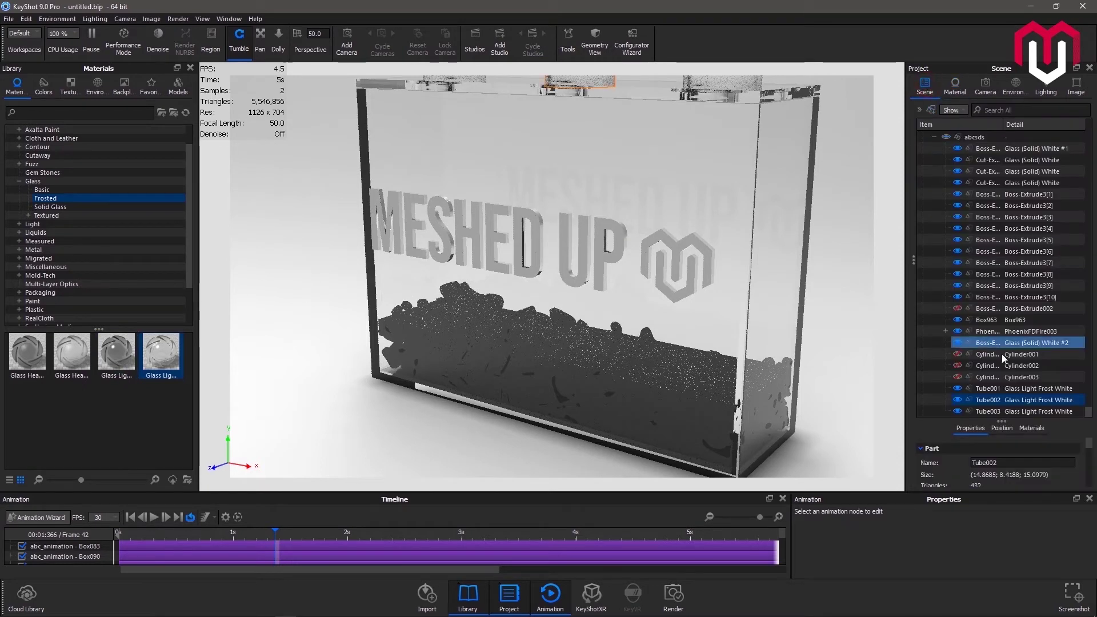
pyautogui.click(380, 220)
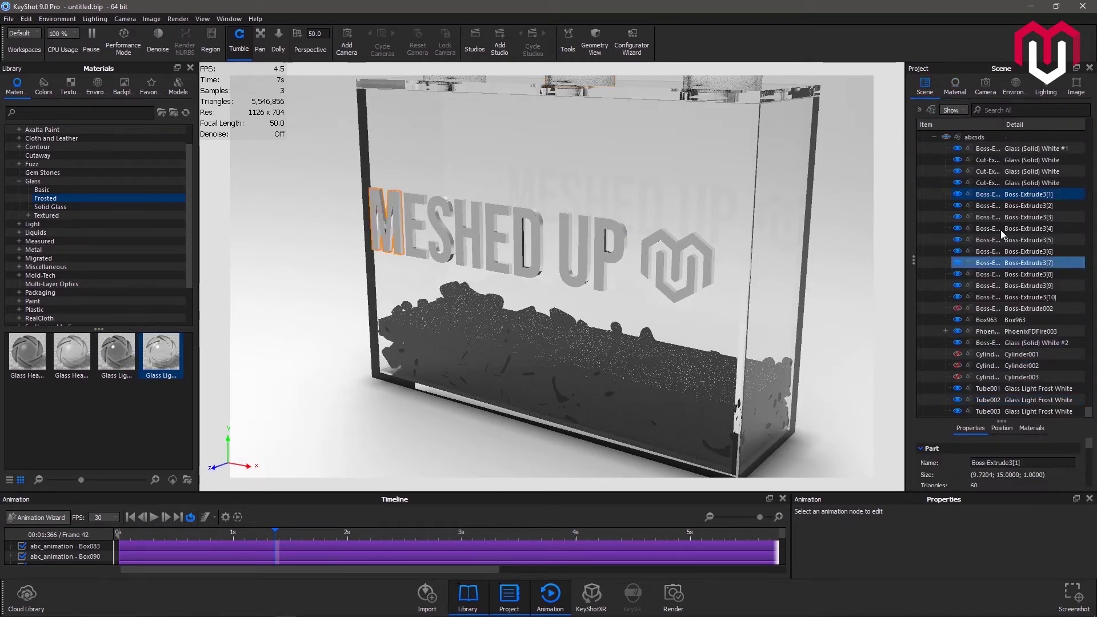
pyautogui.keyDown('shift'); pyautogui.click(1042, 307); pyautogui.keyUp('shift')
pyautogui.click(1039, 299)
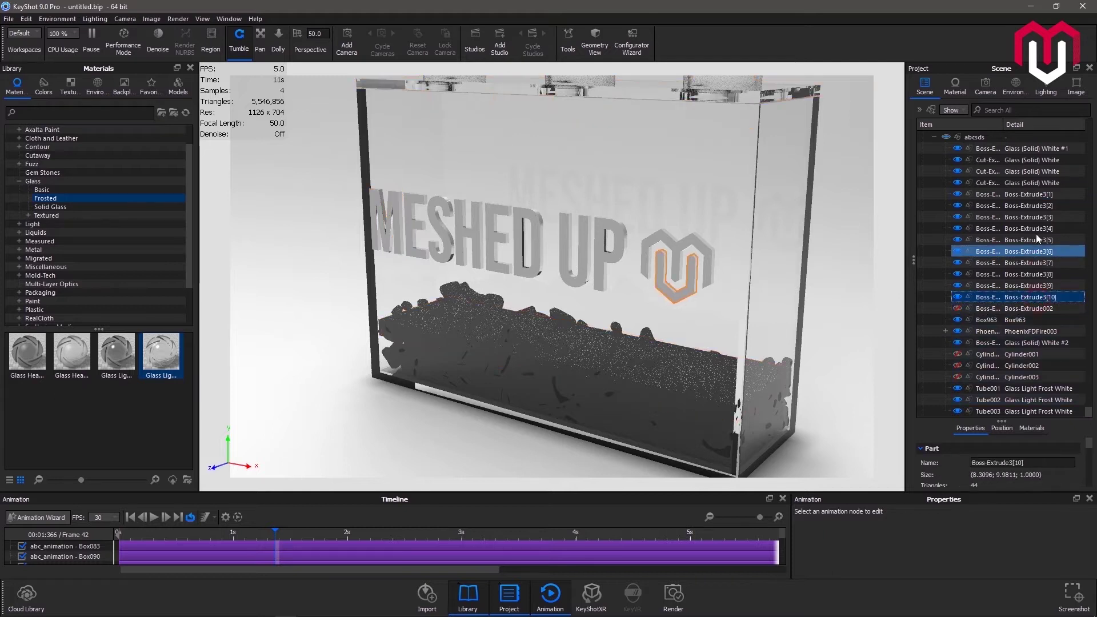
pyautogui.keyDown('shift'); pyautogui.click(1038, 194); pyautogui.keyUp('shift')
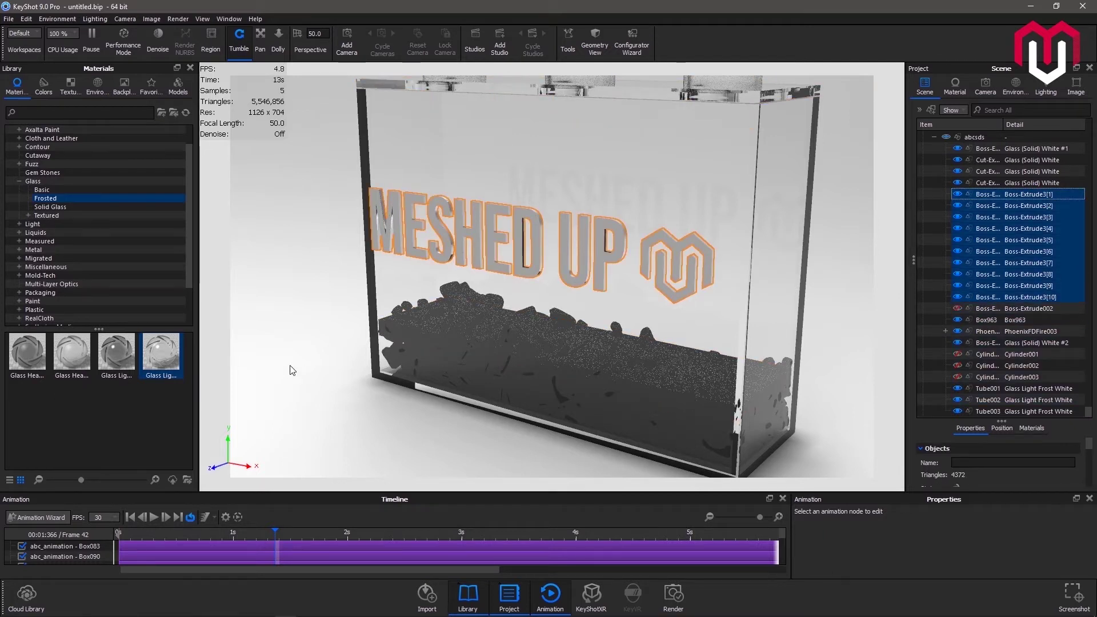
# Step: Copy the Toon Outline Black library material and paste it as a linked material onto the selected MESHED UP letters and logo
pyautogui.scroll(-2, 112, 249)
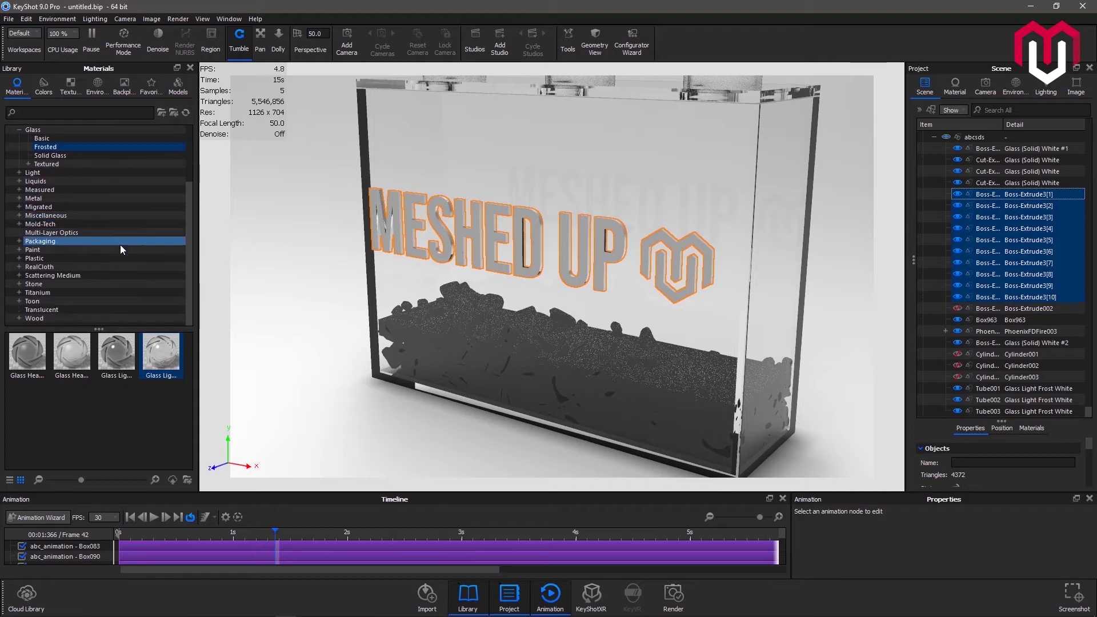
pyautogui.click(61, 301)
pyautogui.rightClick(69, 385)
pyautogui.click(83, 392)
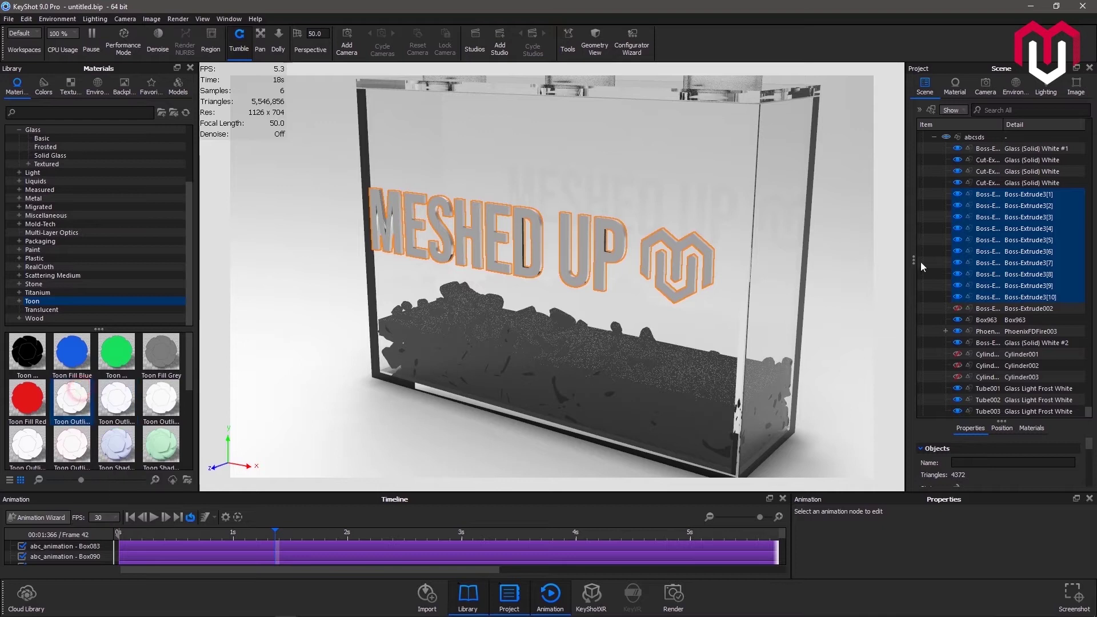
pyautogui.rightClick(1034, 204)
pyautogui.moveTo(964, 208)
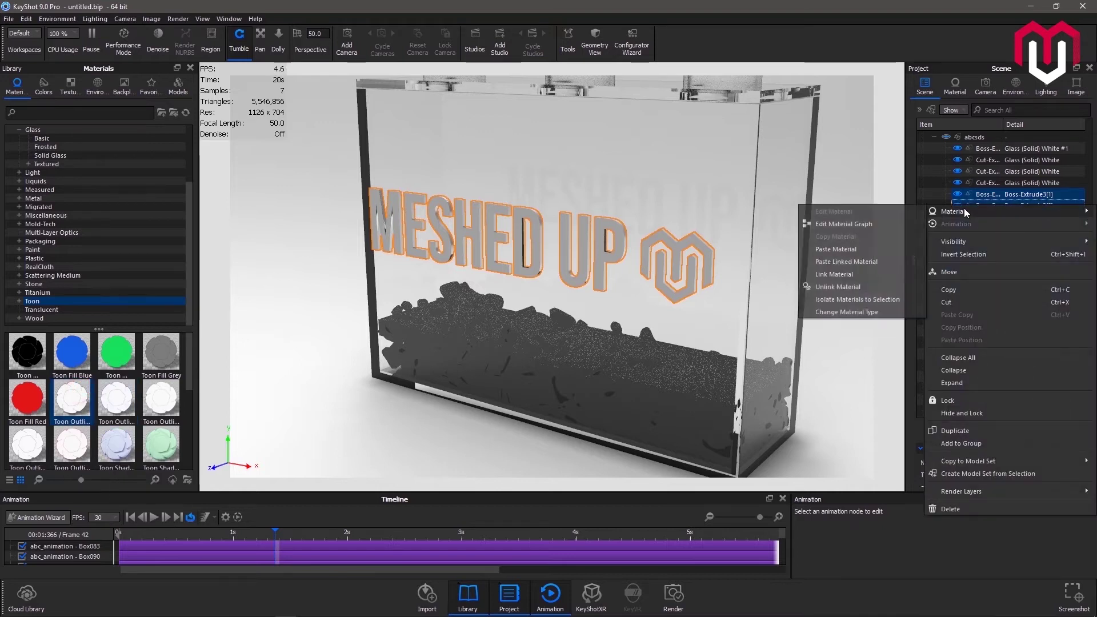
pyautogui.click(849, 261)
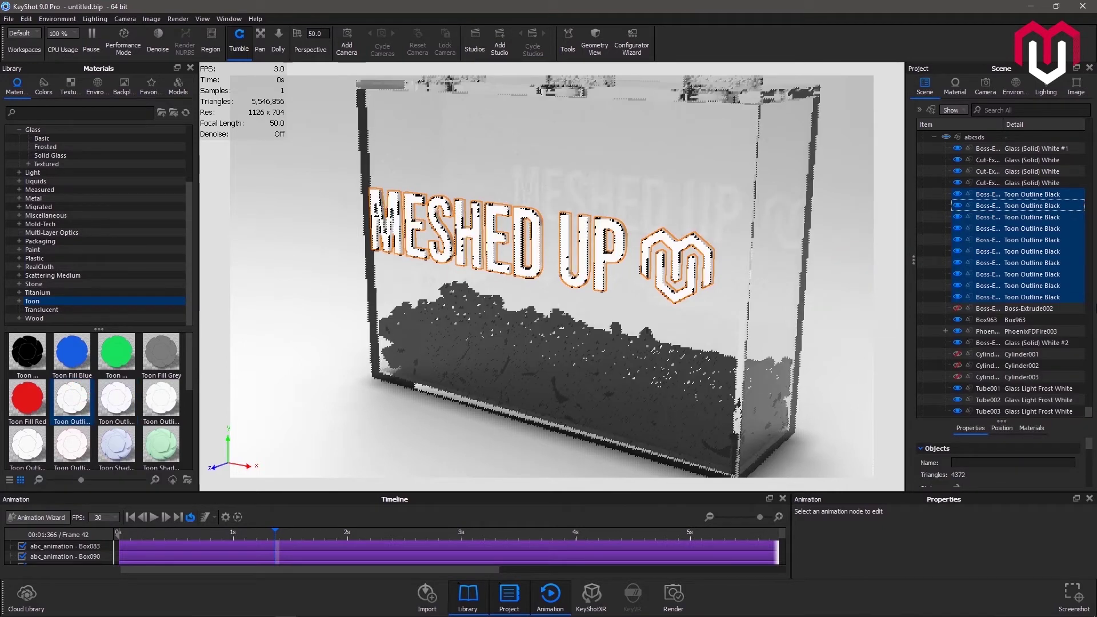
pyautogui.click(1047, 251)
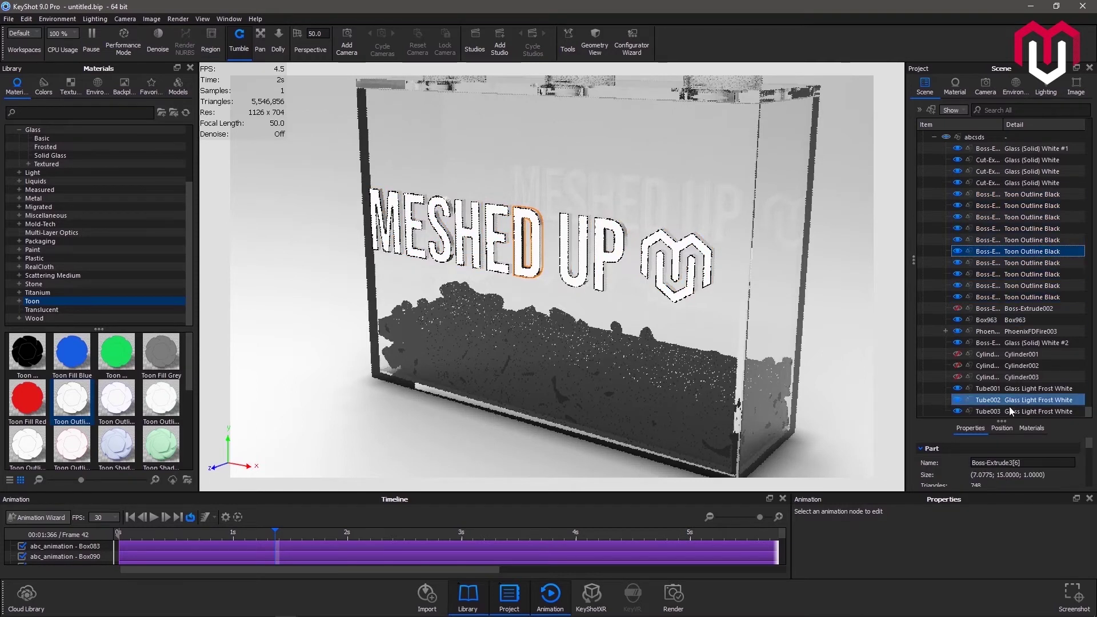
pyautogui.moveTo(1009, 412)
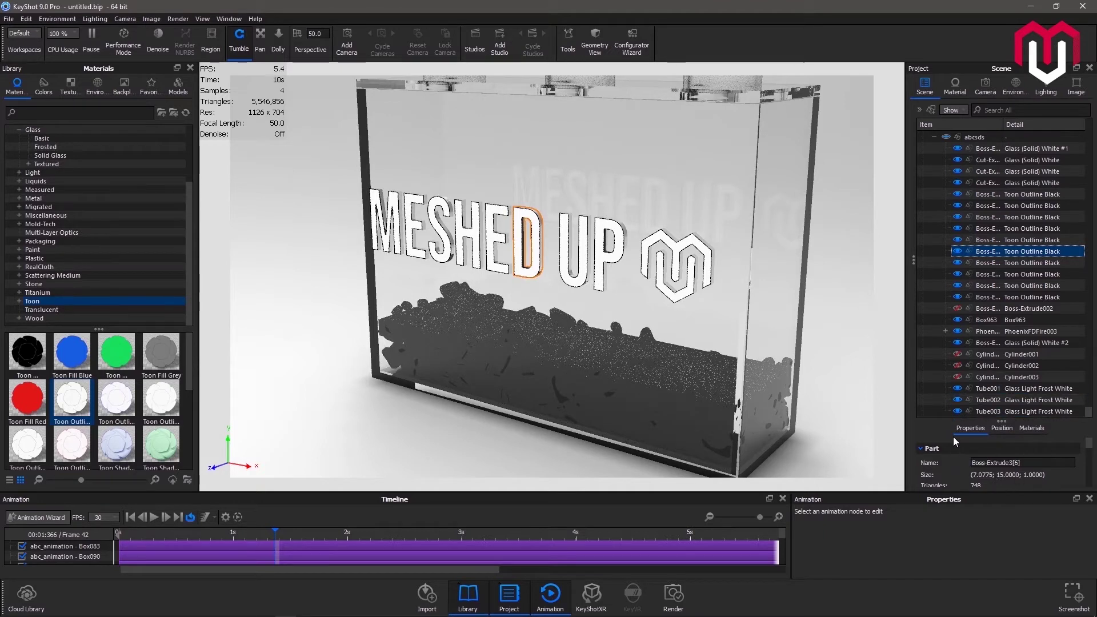
# Step: Try the All Black 4K studio environment on the scene
pyautogui.moveTo(925, 420); pyautogui.dragTo(926, 292)
pyautogui.moveTo(611, 191); pyautogui.dragTo(569, 329)
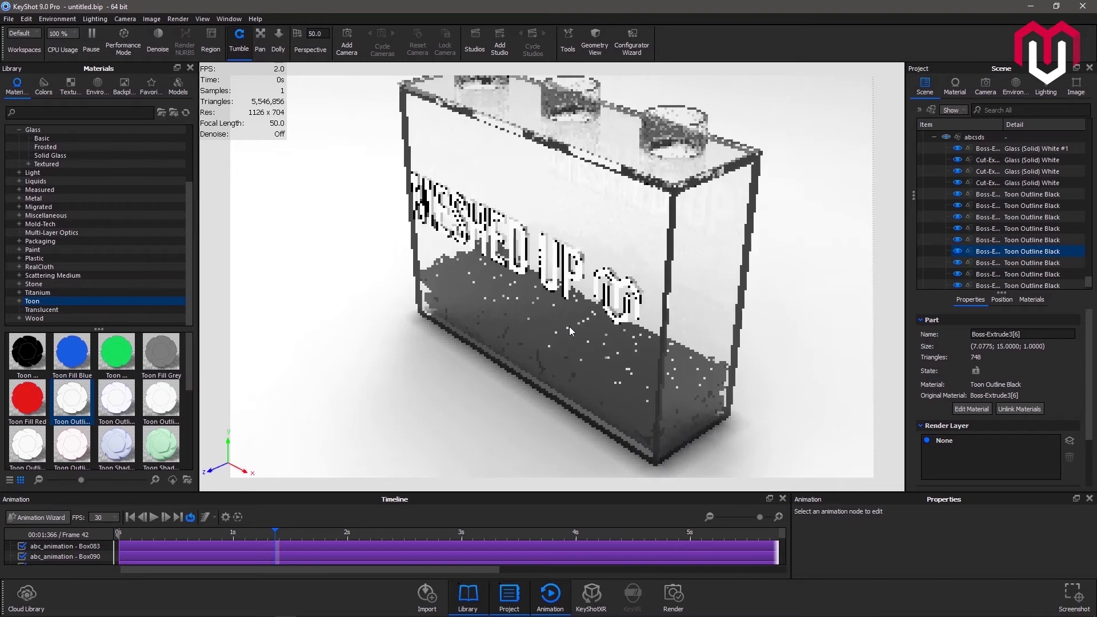
pyautogui.click(97, 86)
pyautogui.moveTo(139, 432); pyautogui.dragTo(299, 355)
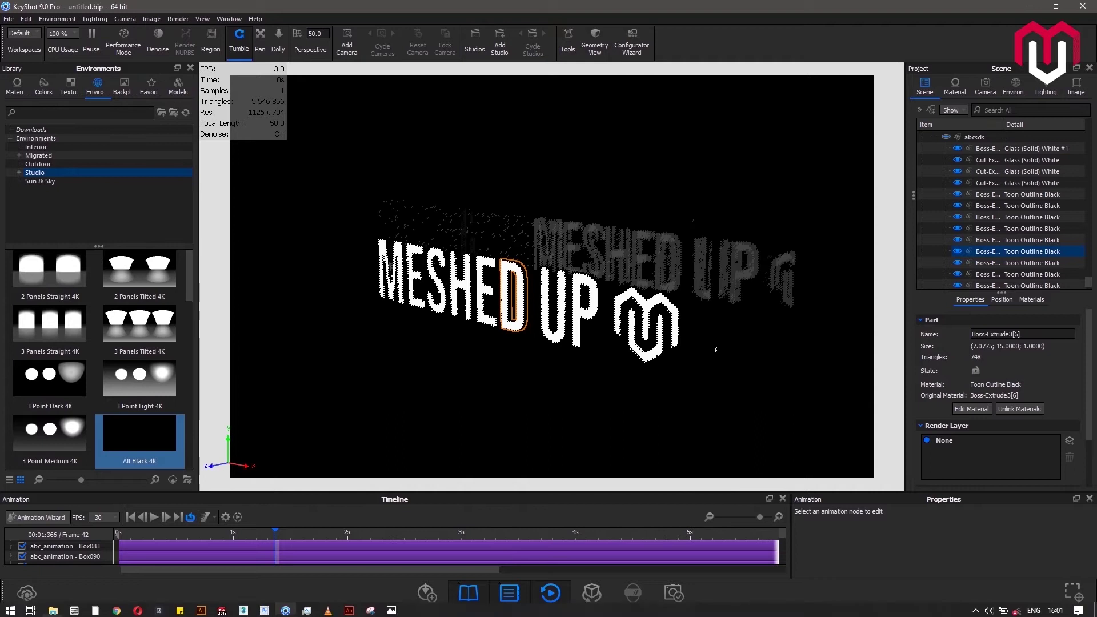
# Step: Switch to Photos and examine the lettering colour and dark lighting in the reference render yo.jpg
pyautogui.click(392, 610)
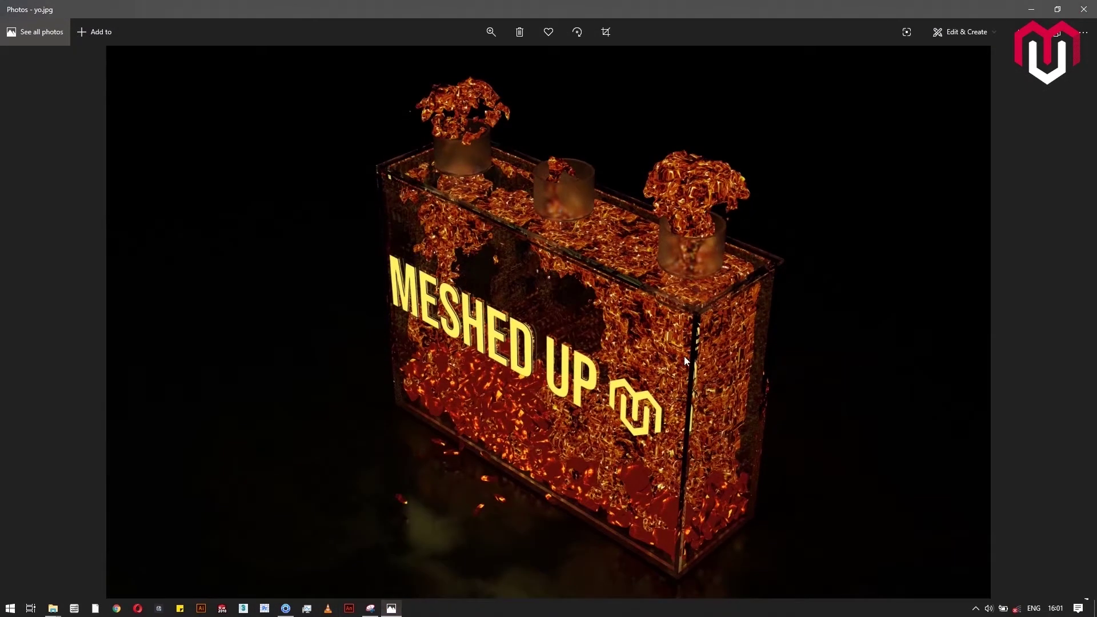
pyautogui.doubleClick(542, 378)
pyautogui.doubleClick(542, 378)
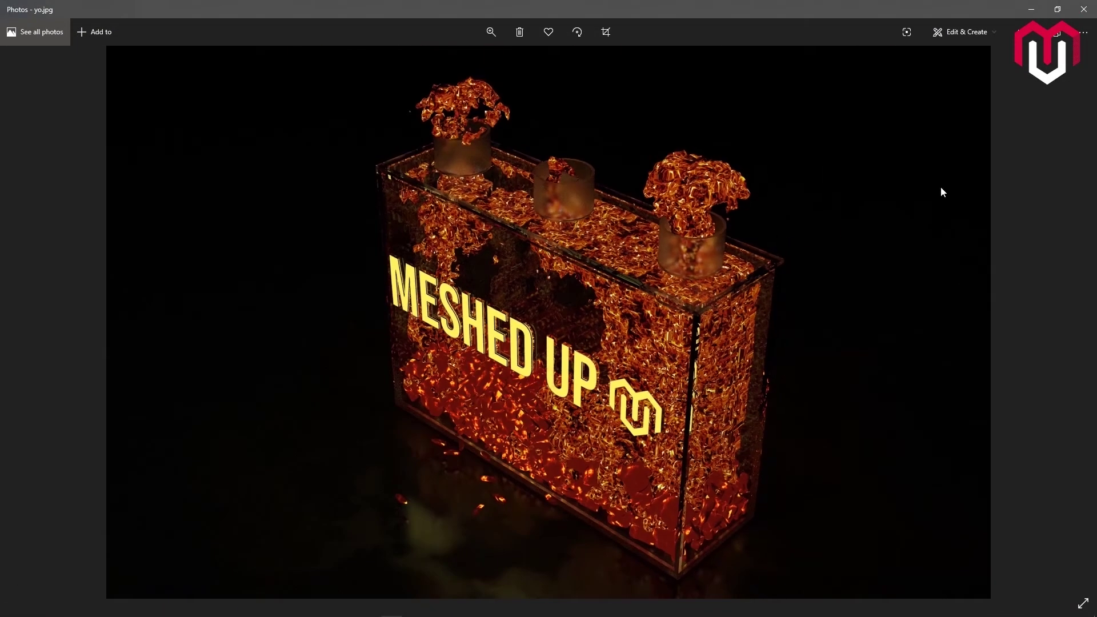
pyautogui.click(1031, 9)
# Step: Set the lettering's Toon material to yellow #F3E159, with transparency 0.687 and contour quality 0
pyautogui.click(977, 408)
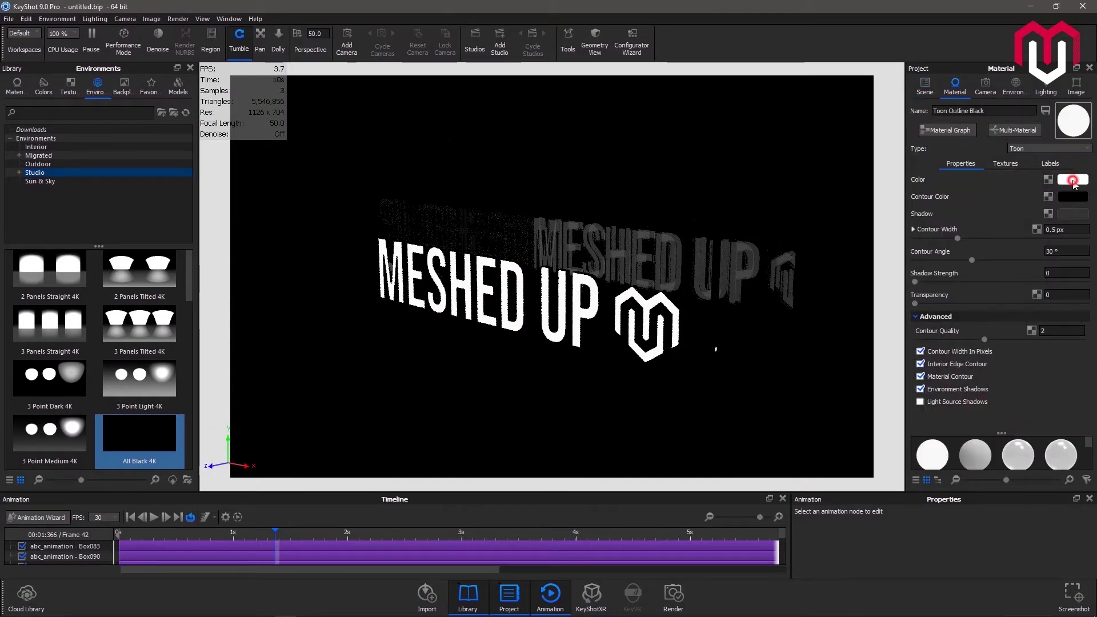
pyautogui.click(1072, 181)
pyautogui.click(974, 344)
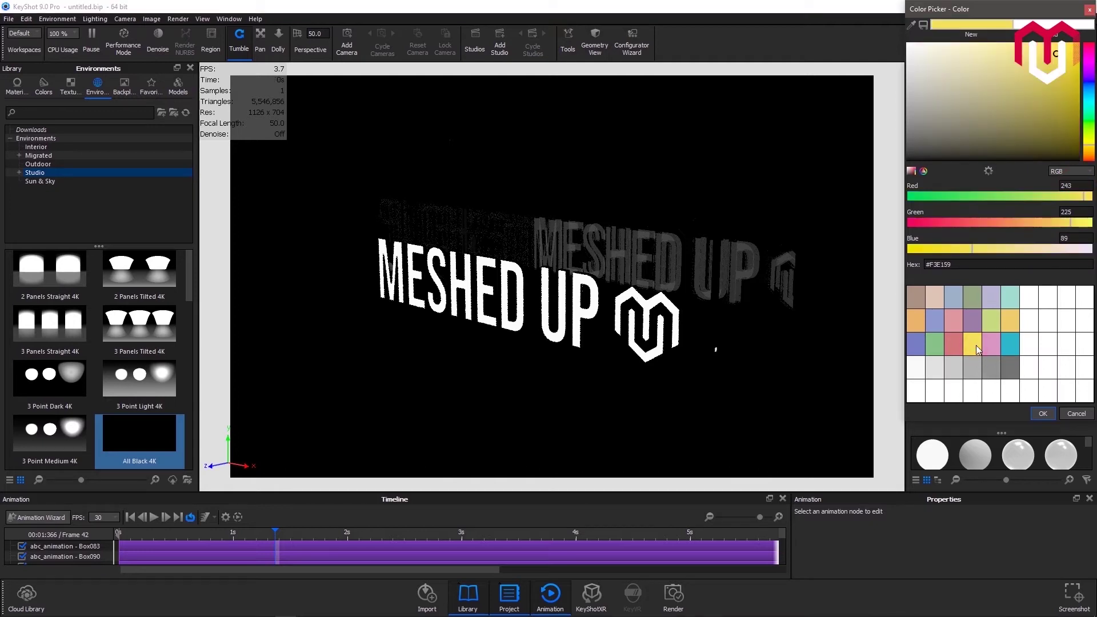
pyautogui.click(1044, 414)
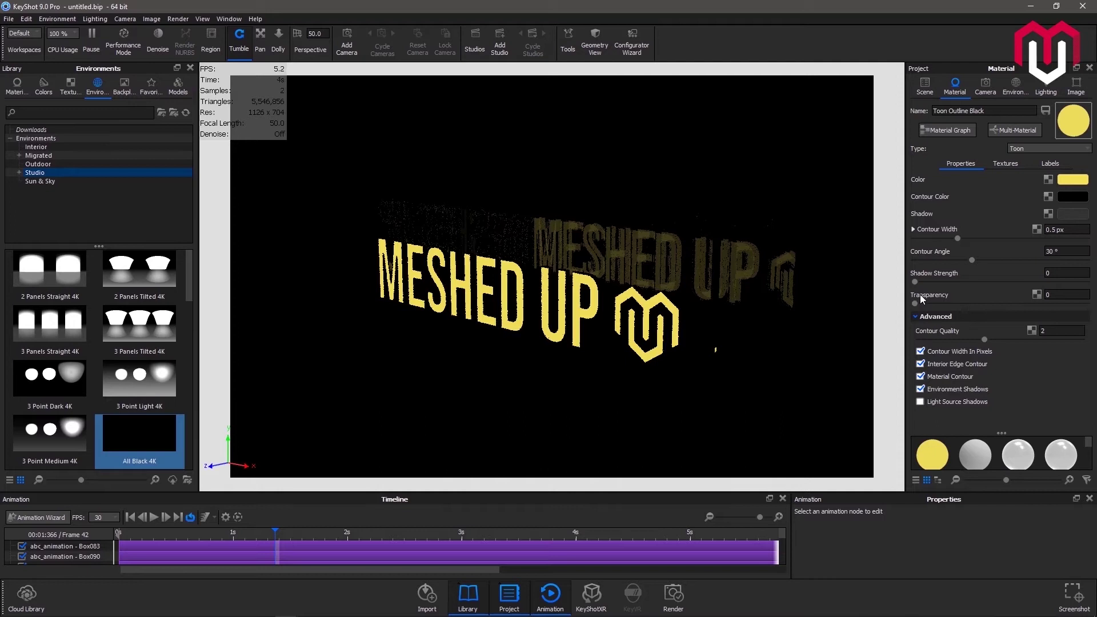
pyautogui.moveTo(913, 305); pyautogui.dragTo(1031, 305)
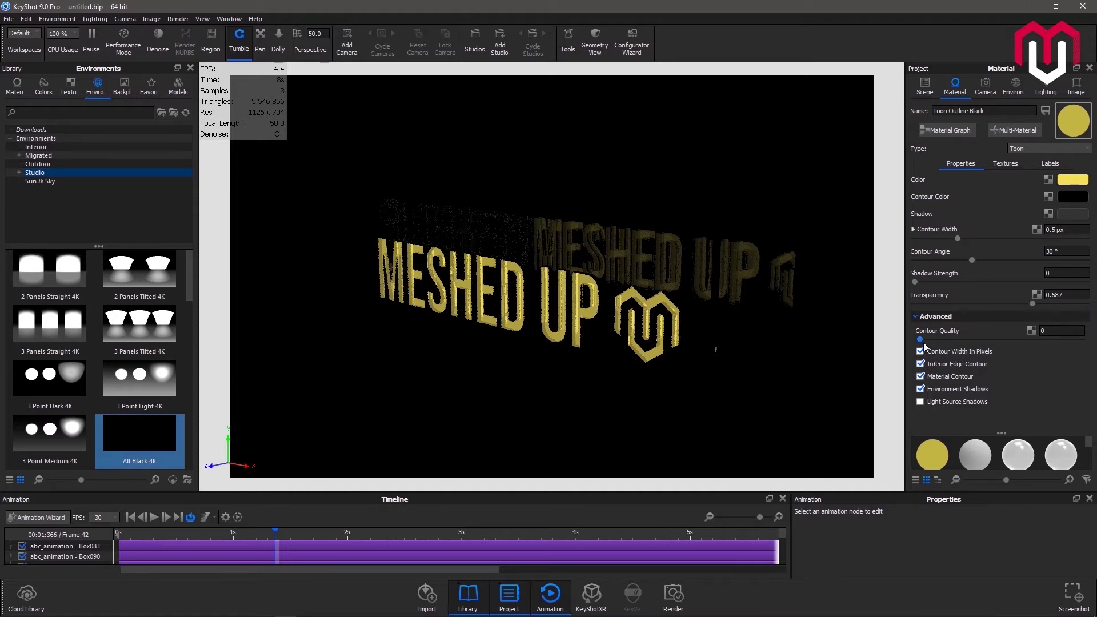
# Step: Light the scene with the 3 Point Light 4K studio environment
pyautogui.click(921, 86)
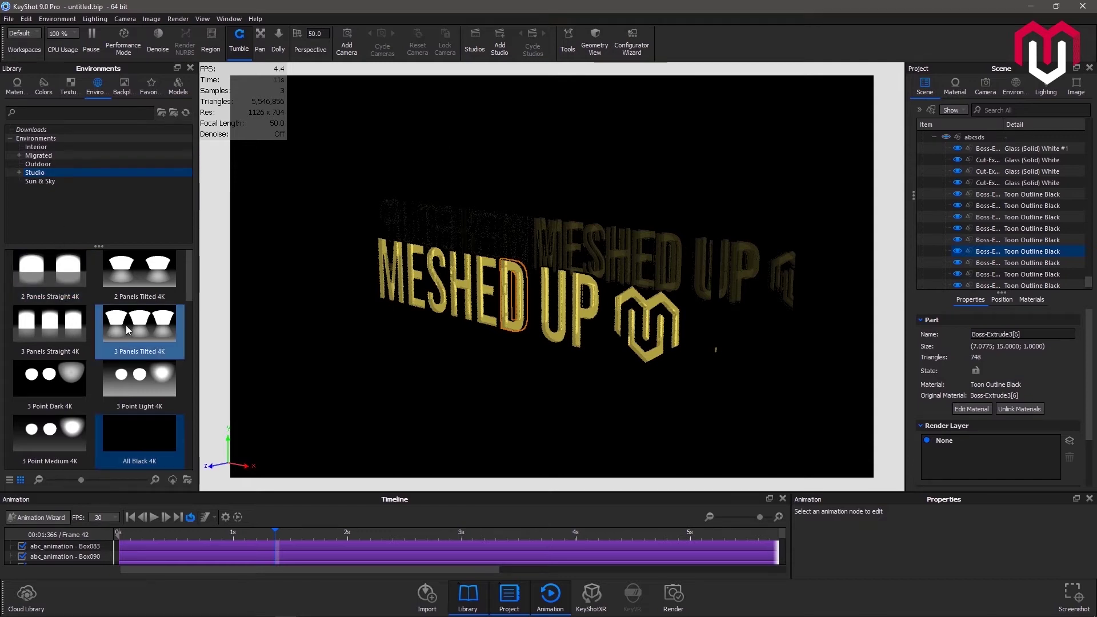
pyautogui.moveTo(149, 374); pyautogui.dragTo(345, 214)
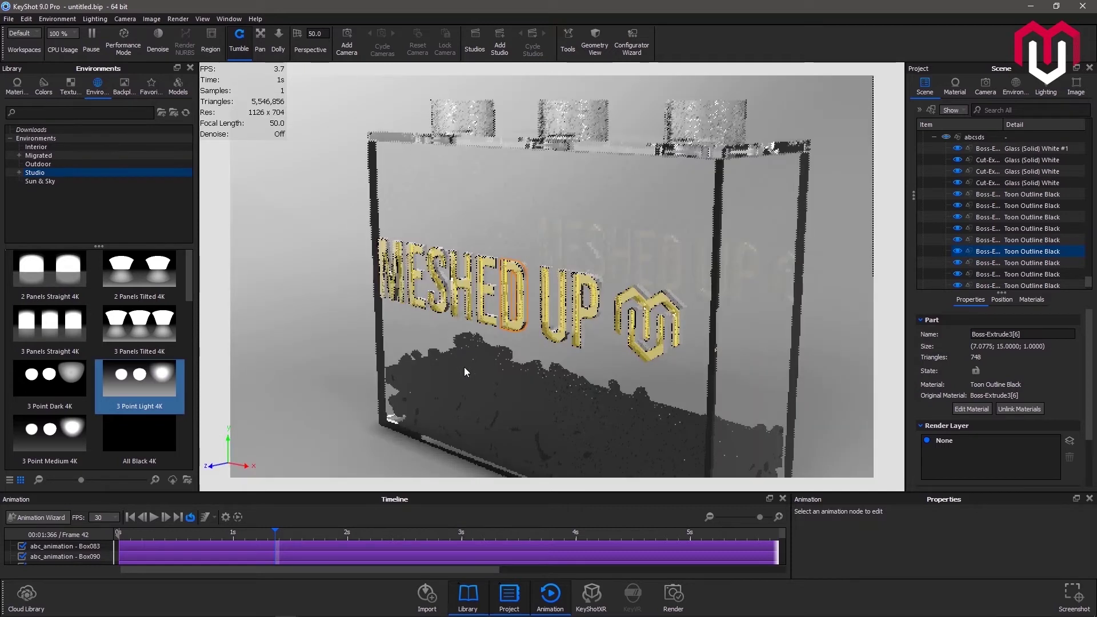
pyautogui.moveTo(618, 260); pyautogui.dragTo(622, 337)
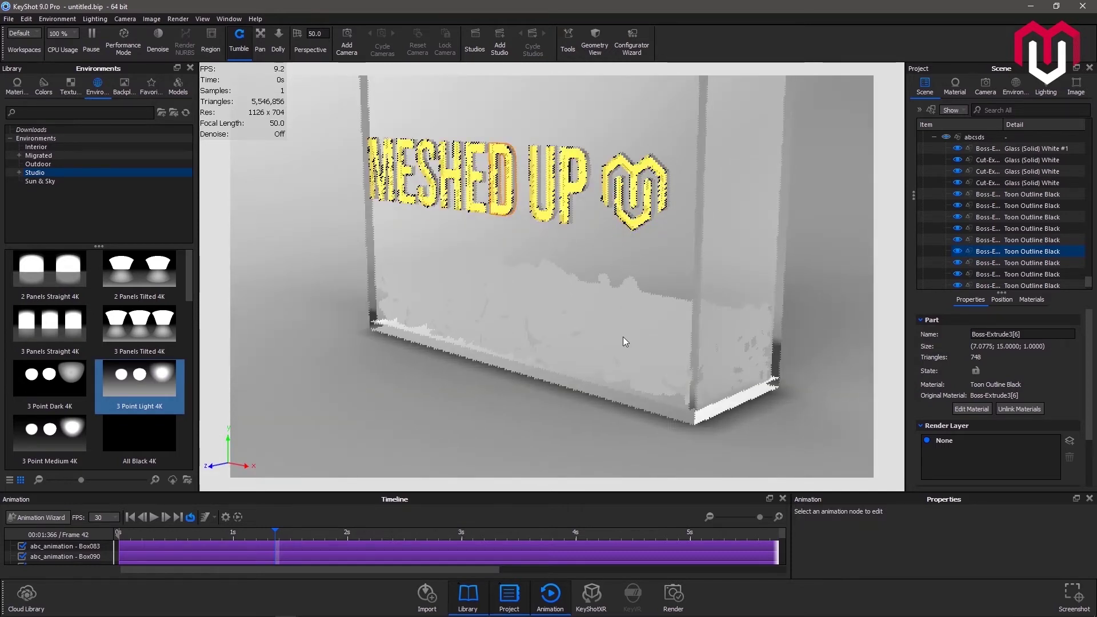
# Step: Hide the abcsds group containing the glass container and lettering to isolate the coal pieces
pyautogui.click(616, 328)
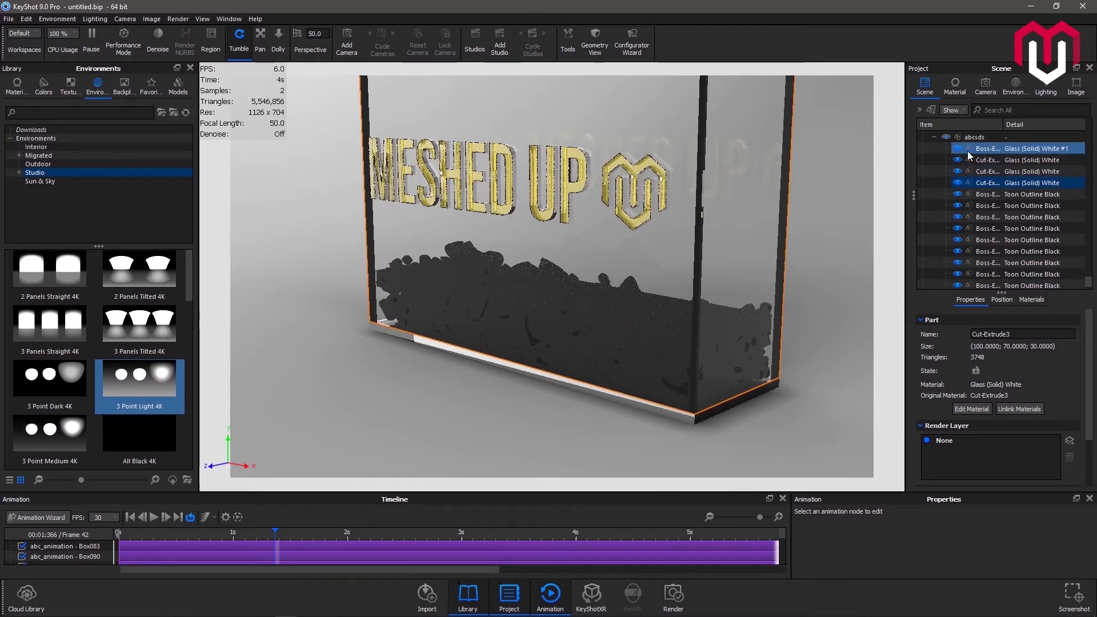
pyautogui.click(1015, 152)
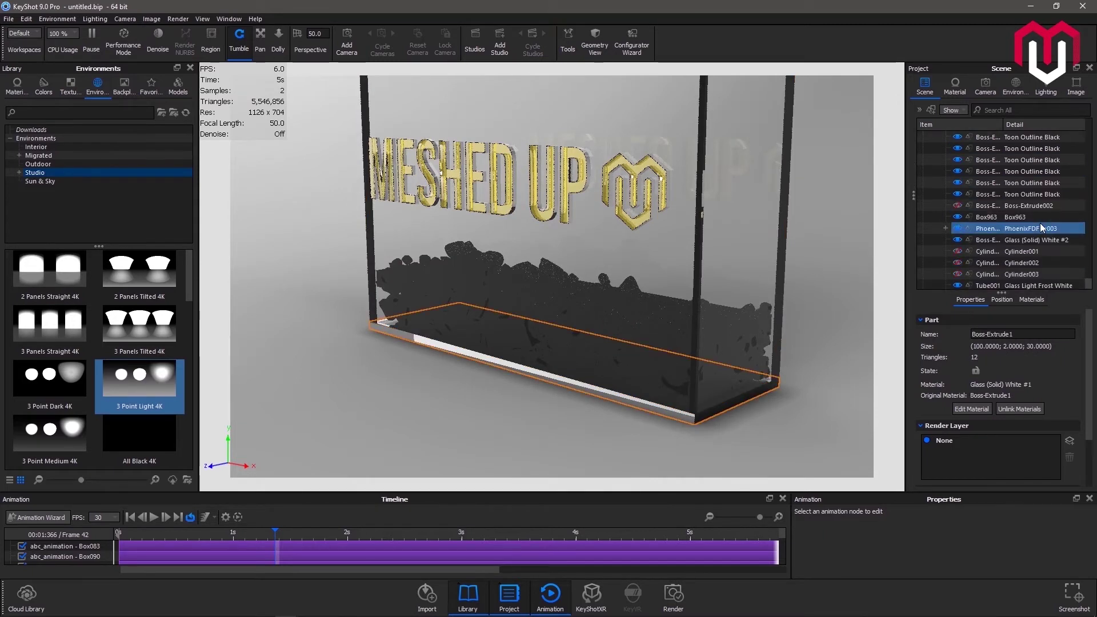
pyautogui.click(944, 139)
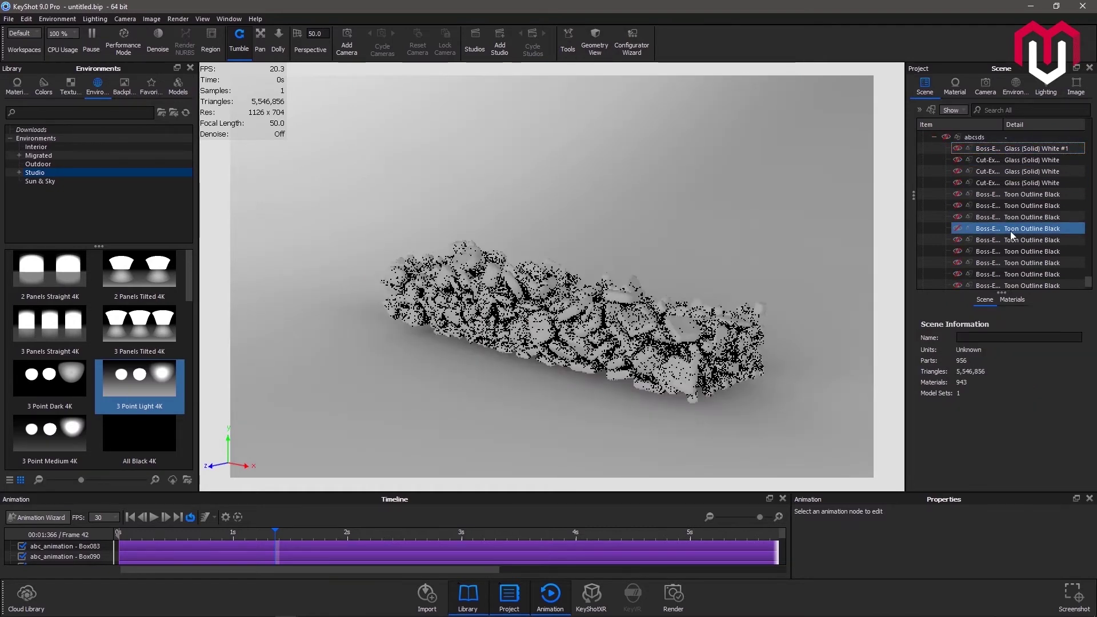
# Step: Apply Toon Outline Black to the coal piece Box230 as a separate material, not linked to the lettering
pyautogui.scroll(6, 571, 368)
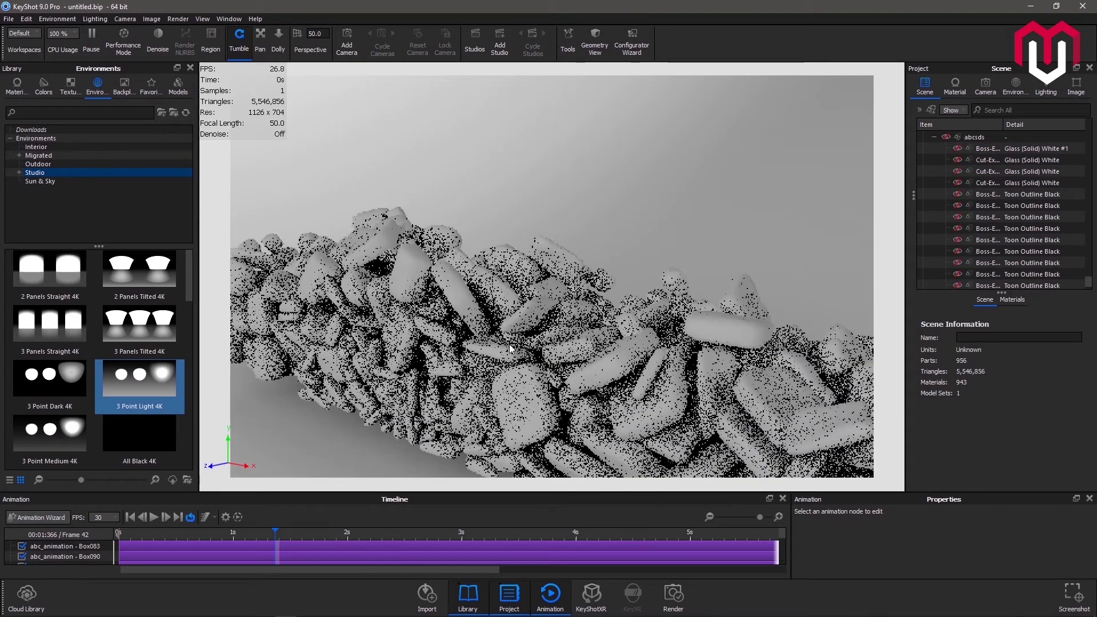
pyautogui.scroll(8, 510, 349)
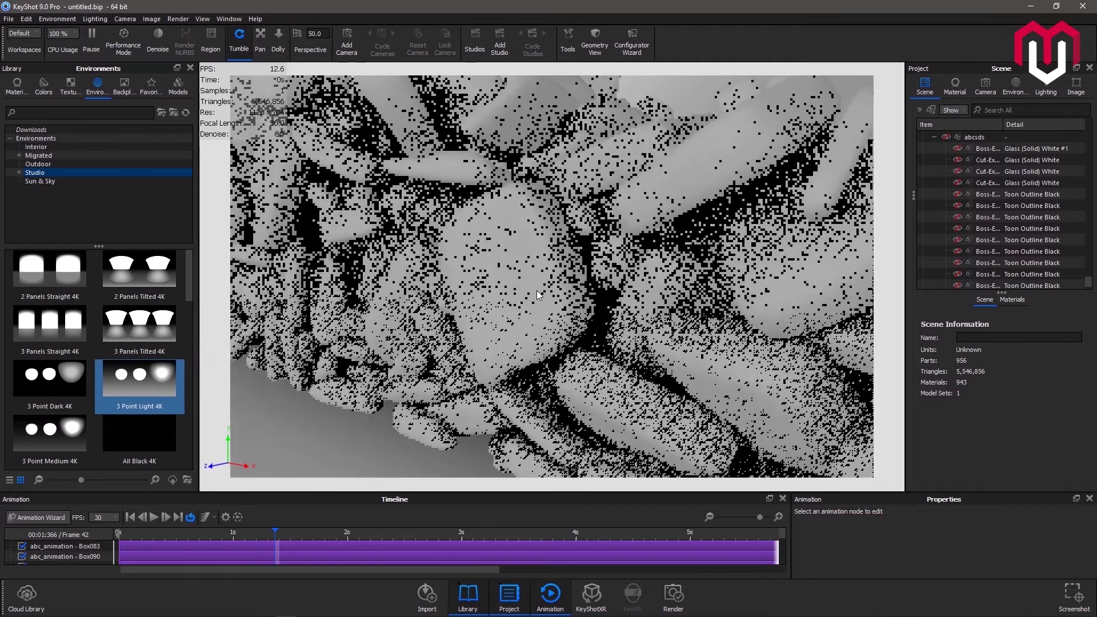
pyautogui.scroll(-5, 536, 294)
pyautogui.click(570, 299)
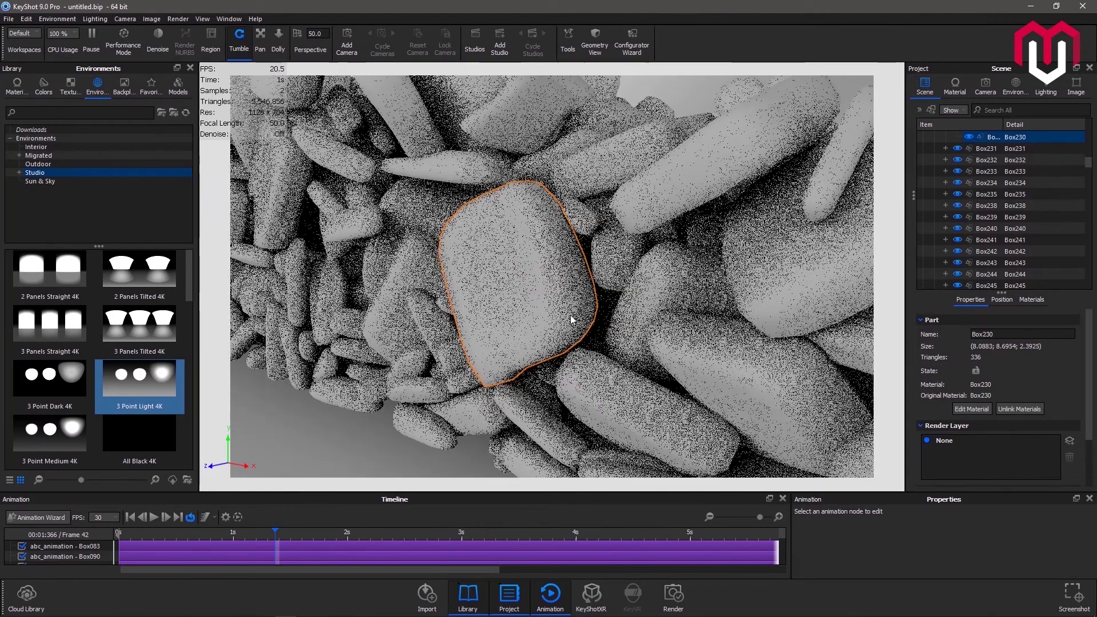
pyautogui.click(17, 85)
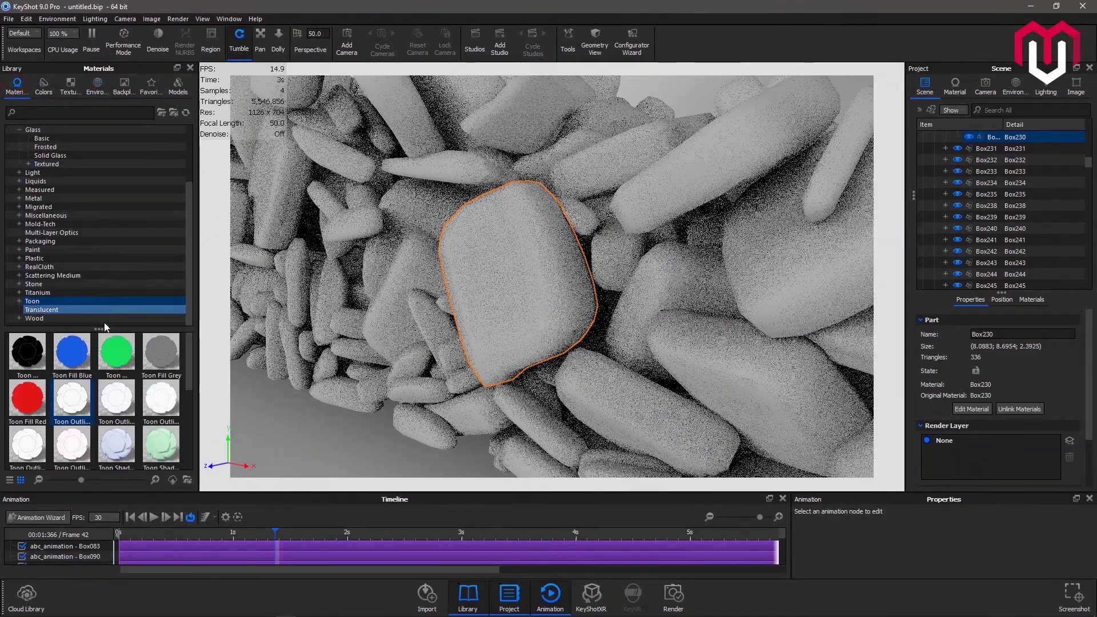
pyautogui.moveTo(74, 409); pyautogui.dragTo(538, 287)
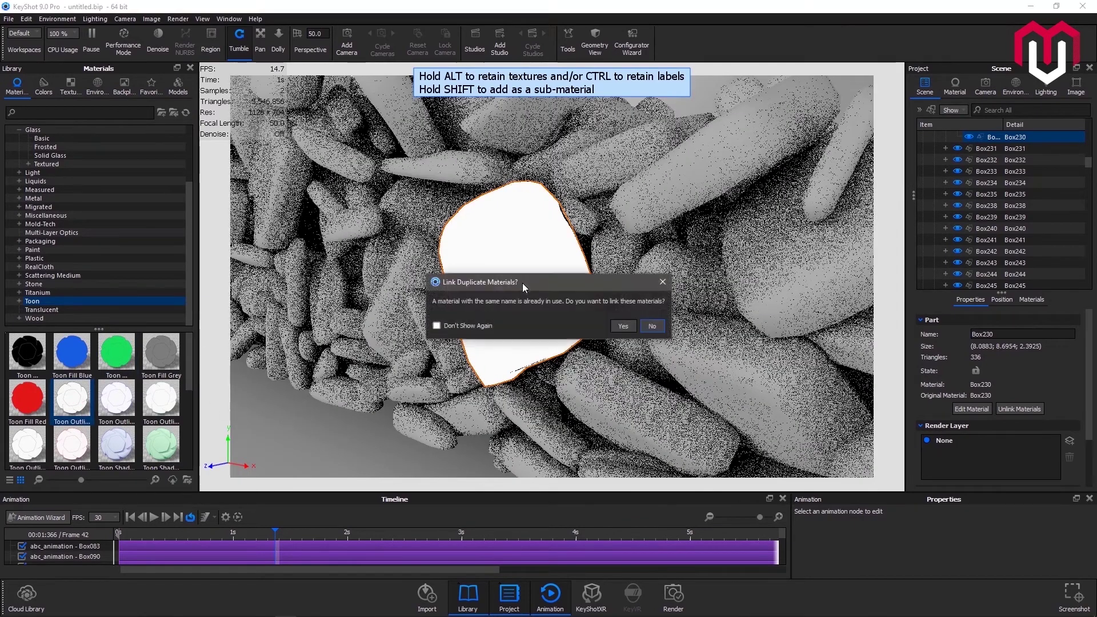
pyautogui.click(623, 327)
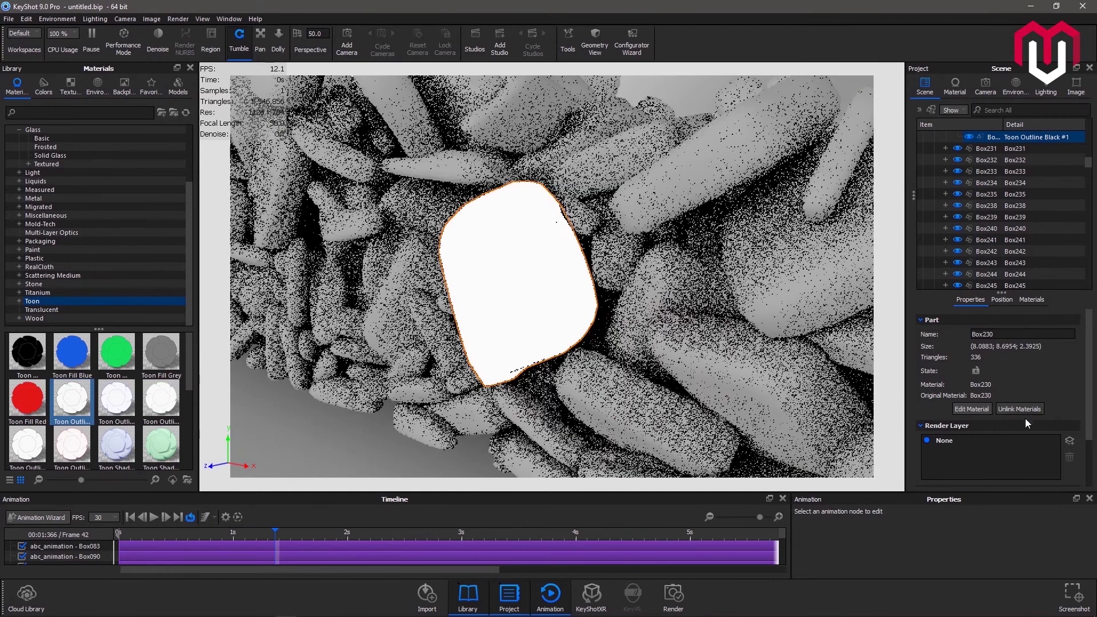
# Step: Open the coal piece's Toon material in the Material Graph and add the 8402 lava image as a texture map node
pyautogui.click(981, 410)
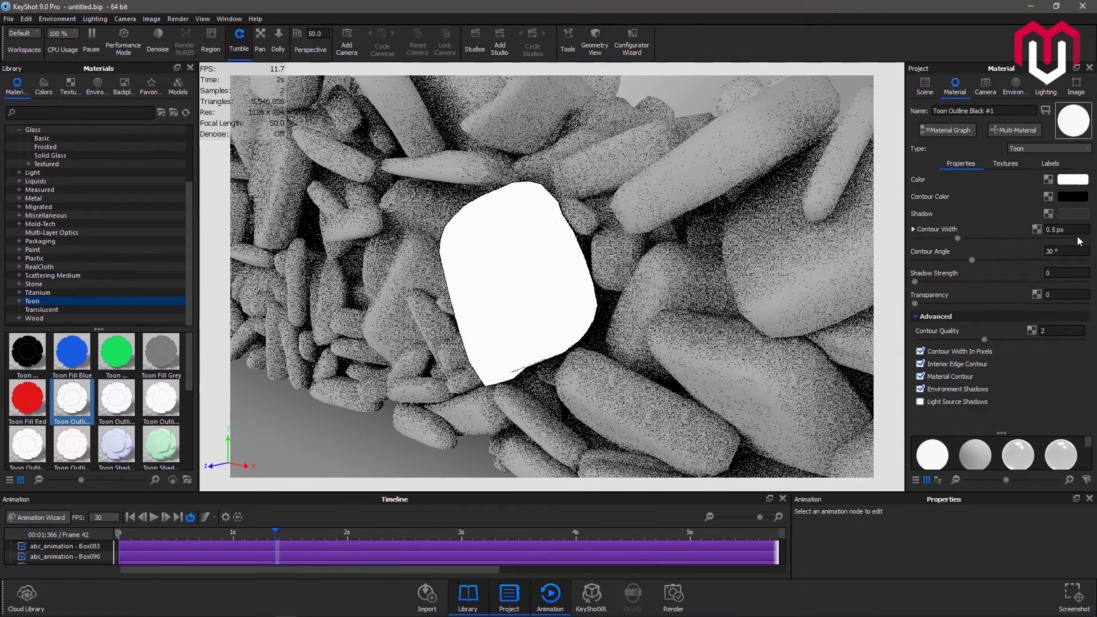
pyautogui.click(948, 131)
pyautogui.moveTo(657, 7); pyautogui.dragTo(858, 113)
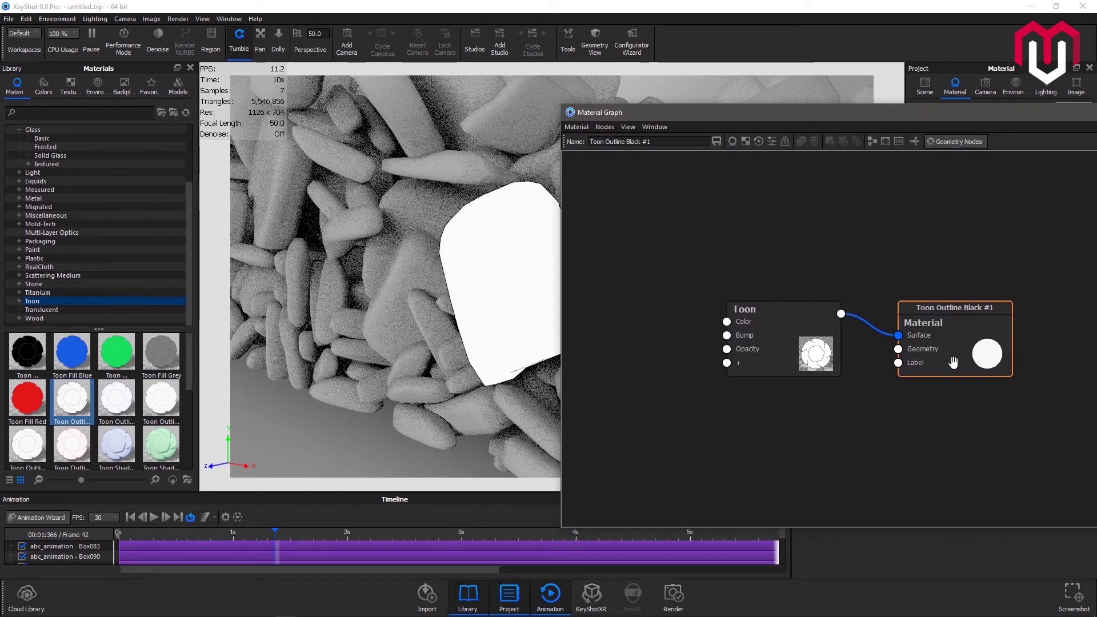
pyautogui.moveTo(956, 360); pyautogui.dragTo(1049, 362)
pyautogui.moveTo(772, 336); pyautogui.dragTo(854, 340)
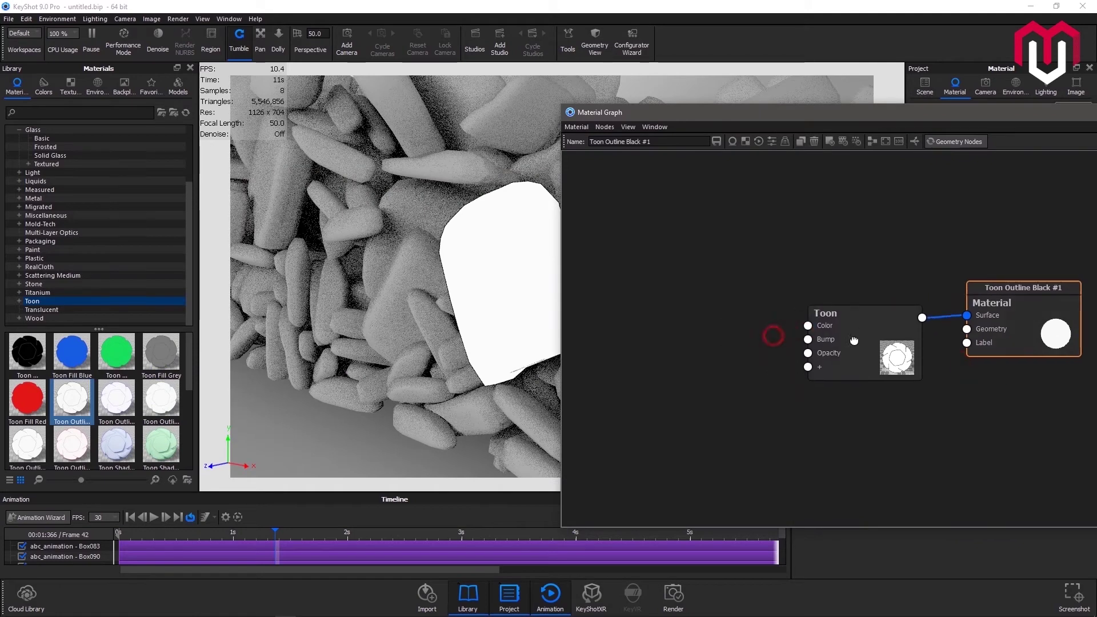
pyautogui.click(747, 143)
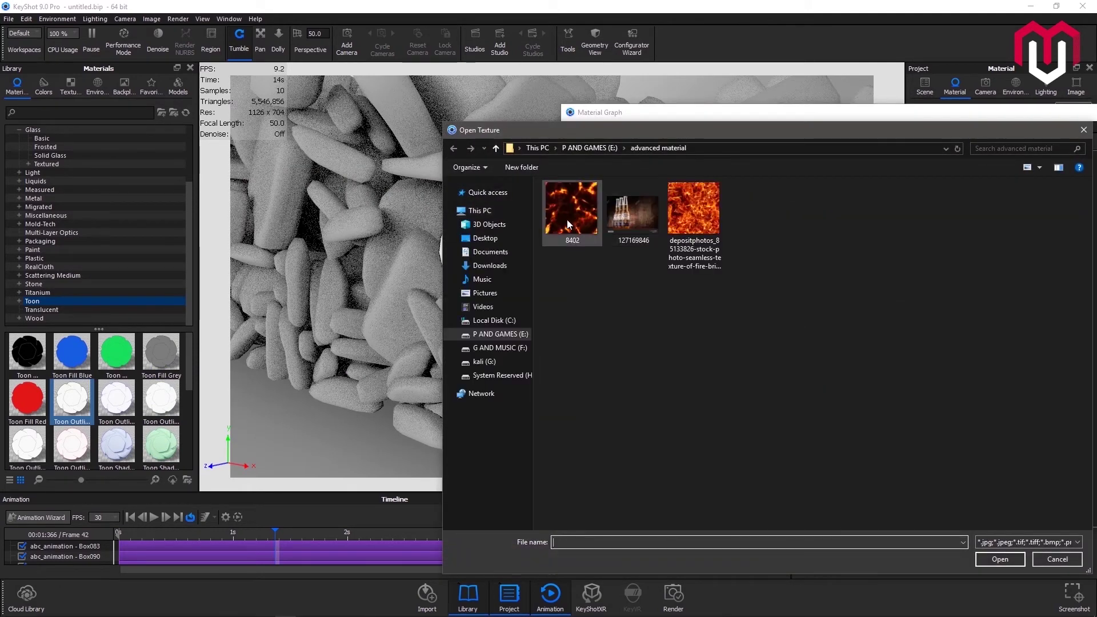
pyautogui.click(999, 558)
pyautogui.moveTo(797, 460); pyautogui.dragTo(609, 299)
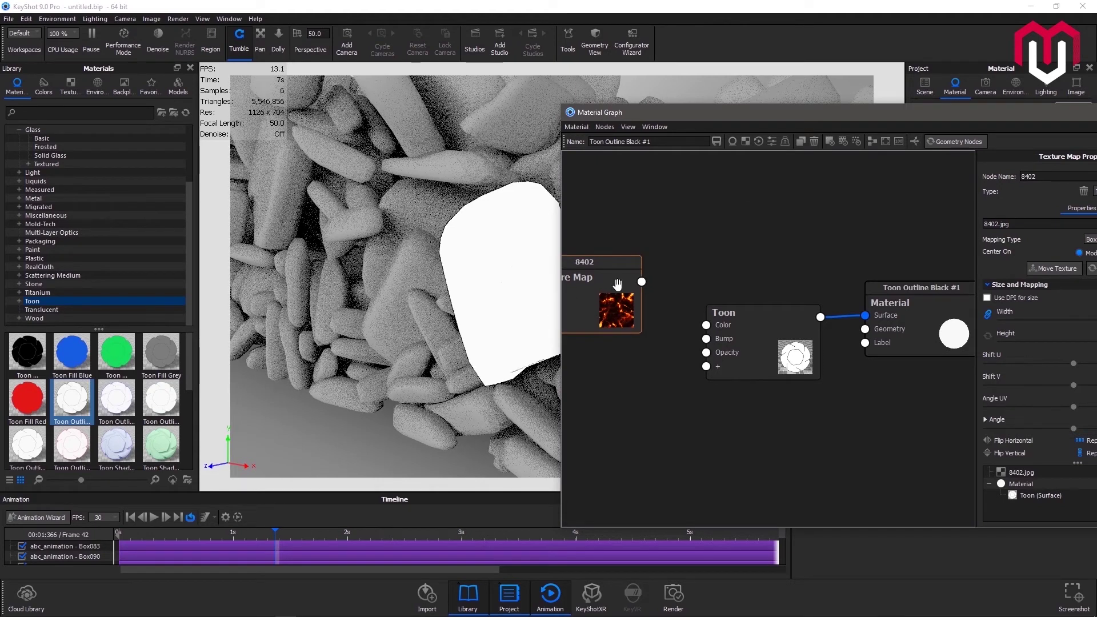
# Step: Connect the 8402 texture map to the Toon node's Color and Contour Width inputs
pyautogui.moveTo(644, 282); pyautogui.dragTo(708, 325)
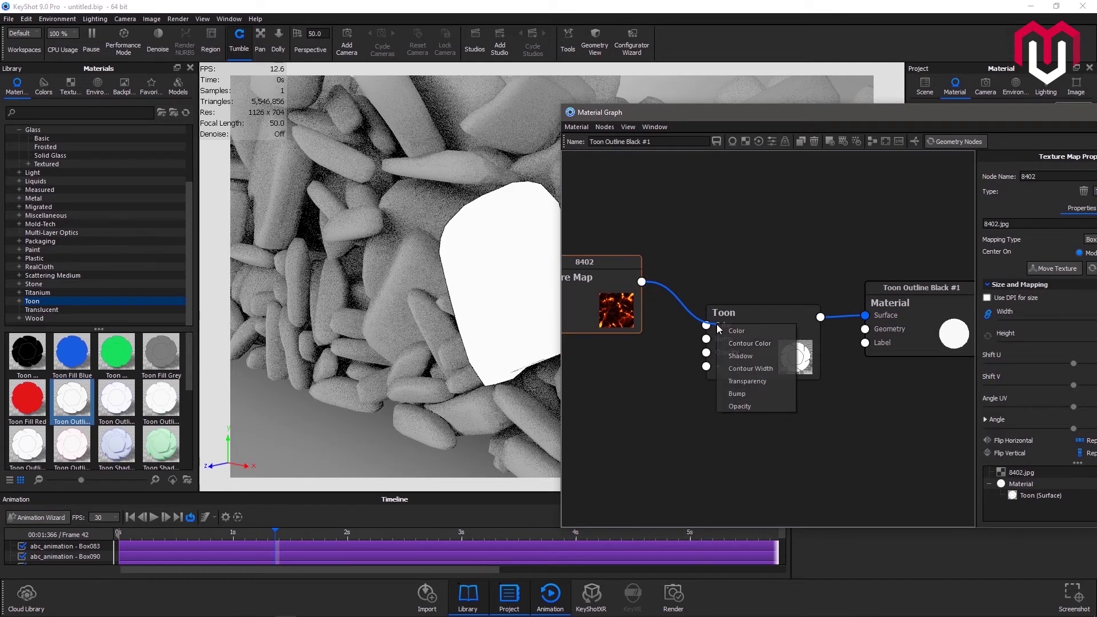
pyautogui.click(736, 331)
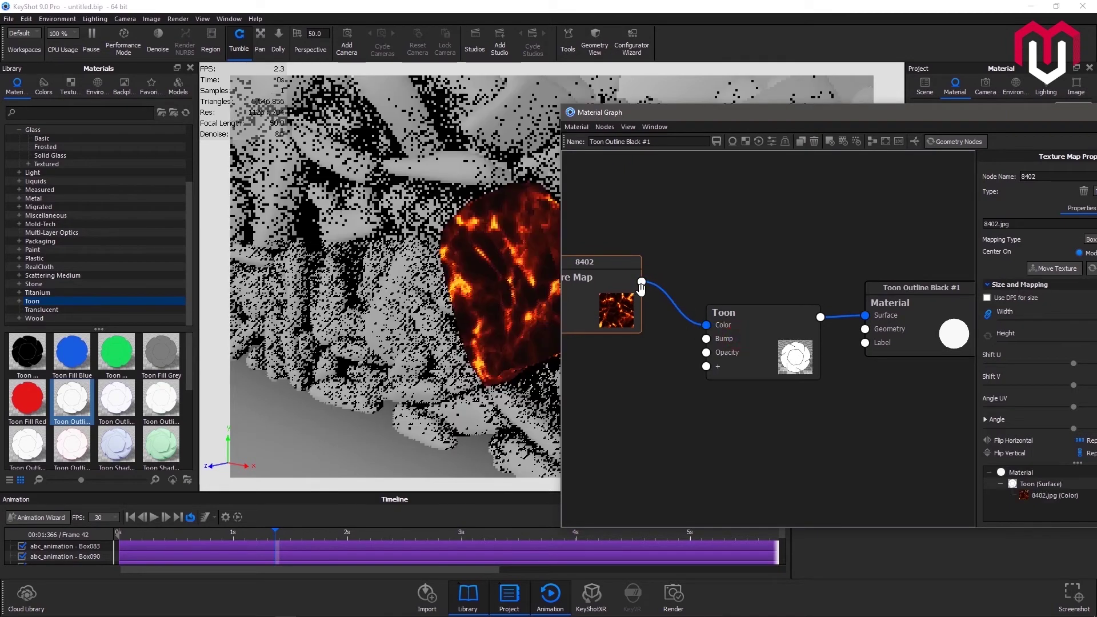
pyautogui.moveTo(641, 282); pyautogui.dragTo(706, 338)
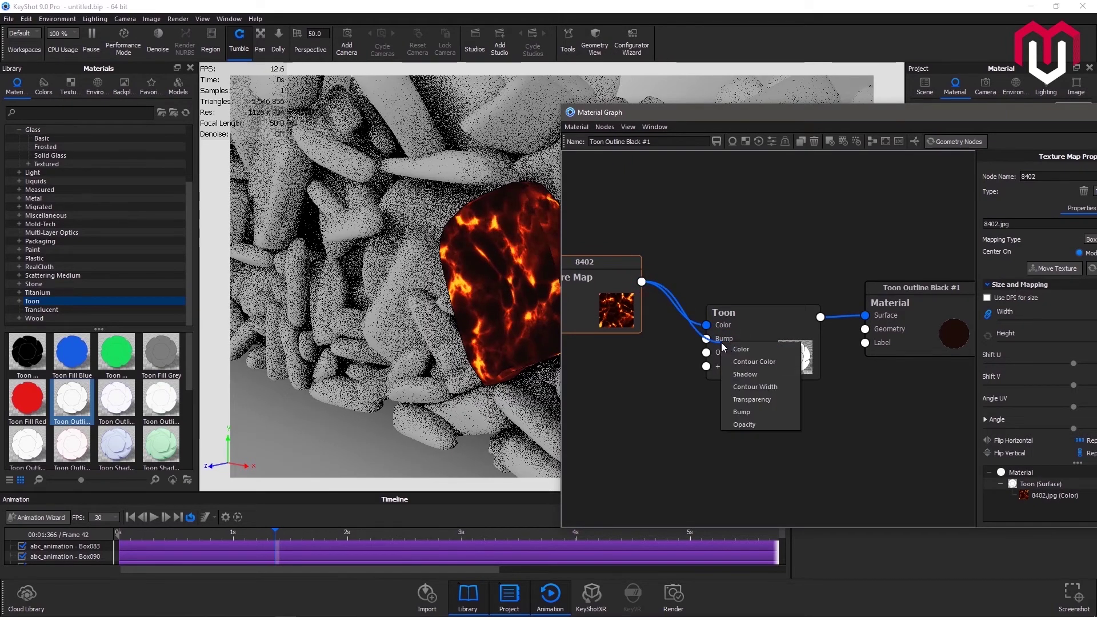
pyautogui.click(755, 386)
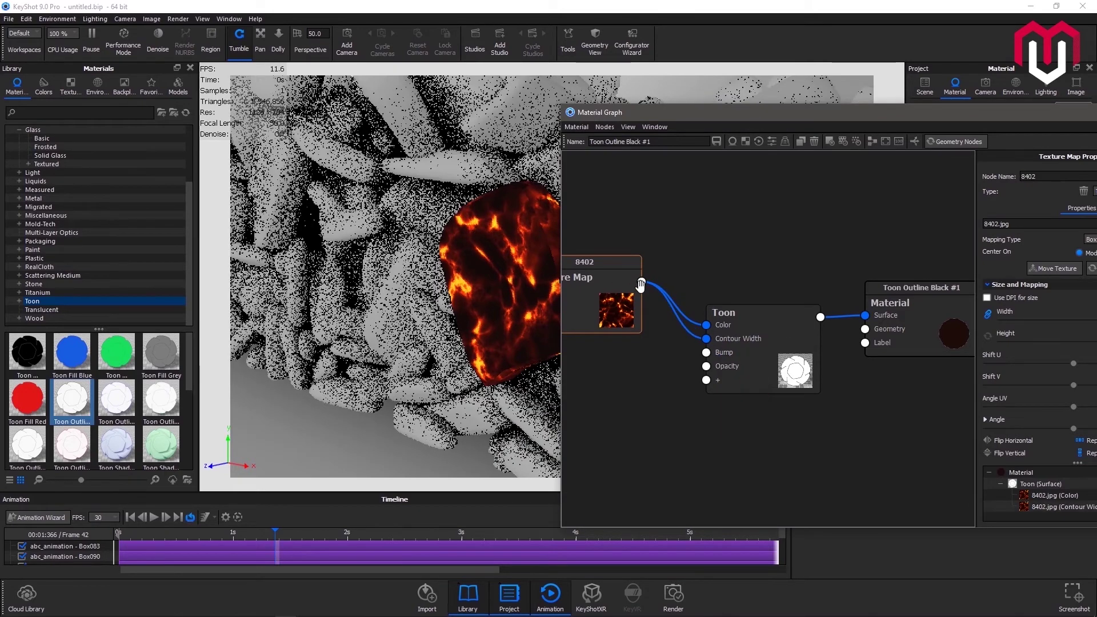
# Step: Connect the 8402 texture map to the Toon node's Bump input as well
pyautogui.moveTo(641, 282); pyautogui.dragTo(761, 366)
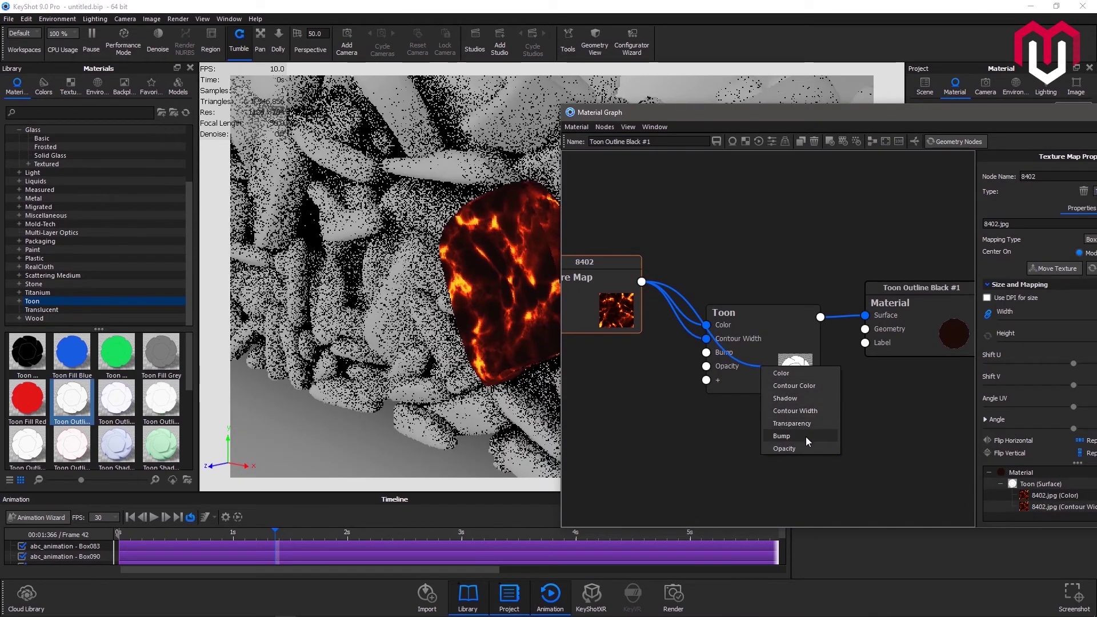
pyautogui.click(795, 410)
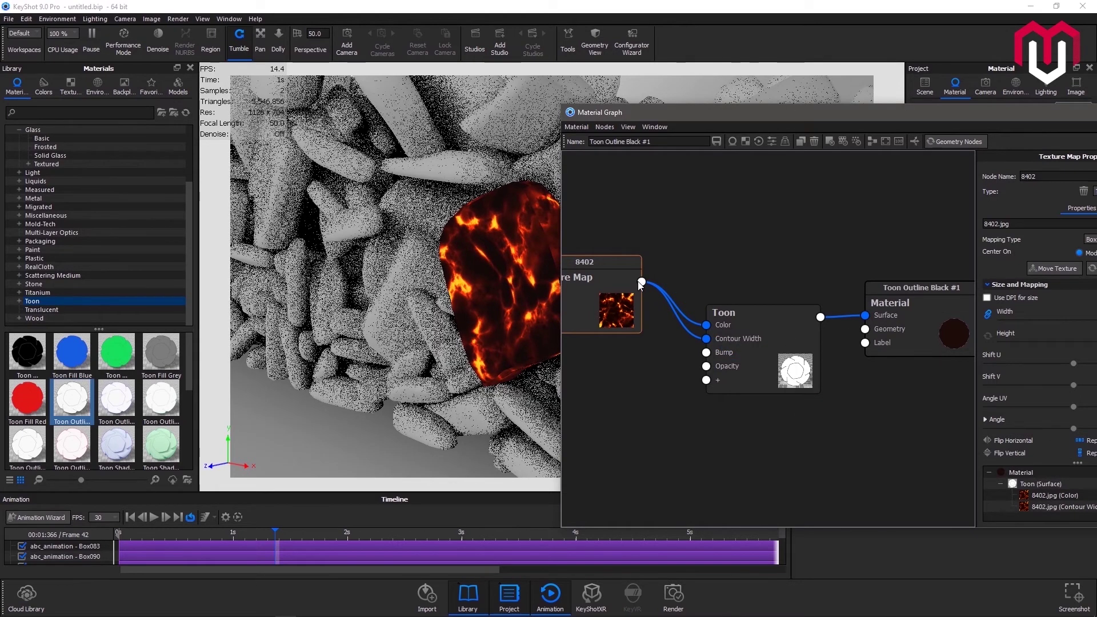
pyautogui.moveTo(642, 282); pyautogui.dragTo(707, 353)
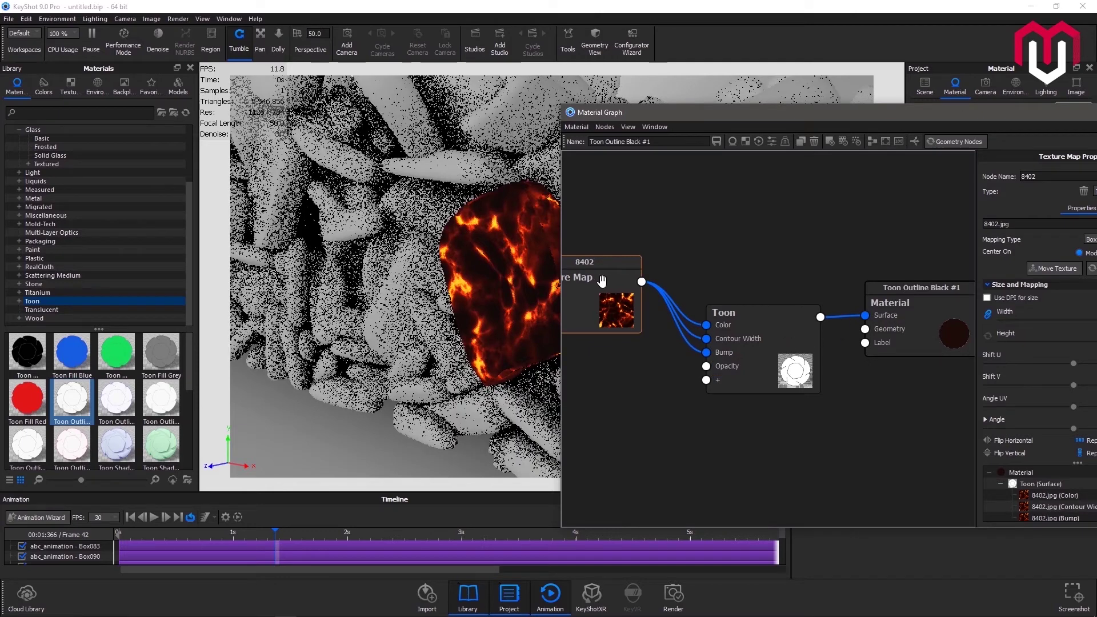
# Step: Enlarge the 8402 texture map on the coal piece, trying a width of 10 and settling on 16
pyautogui.moveTo(953, 114); pyautogui.dragTo(70, 129)
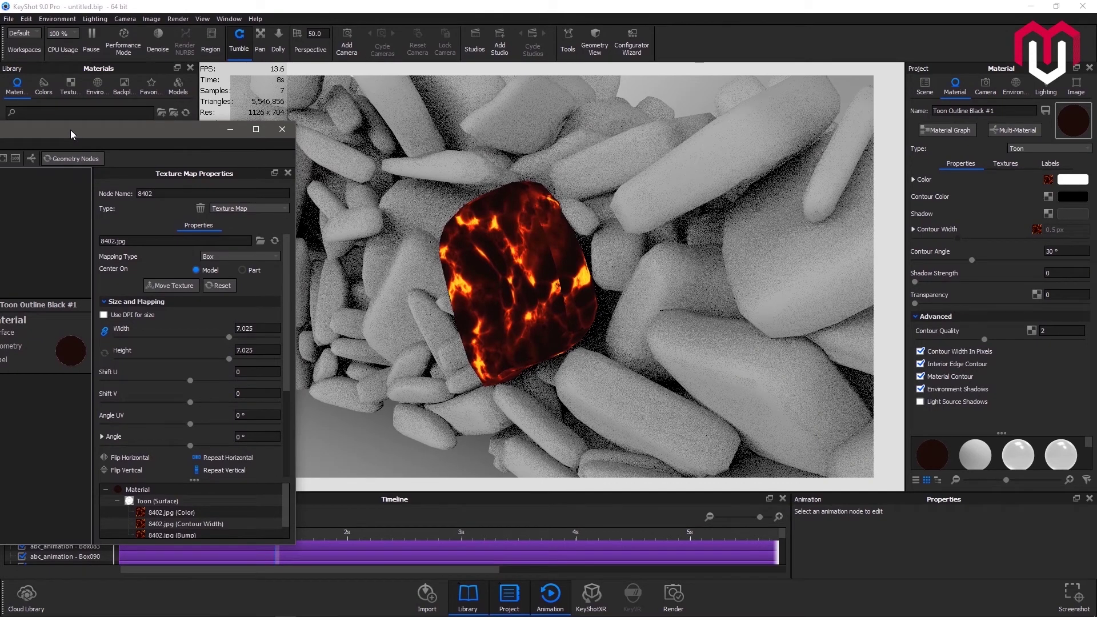
pyautogui.click(258, 327)
pyautogui.write('10')
pyautogui.press('Return')
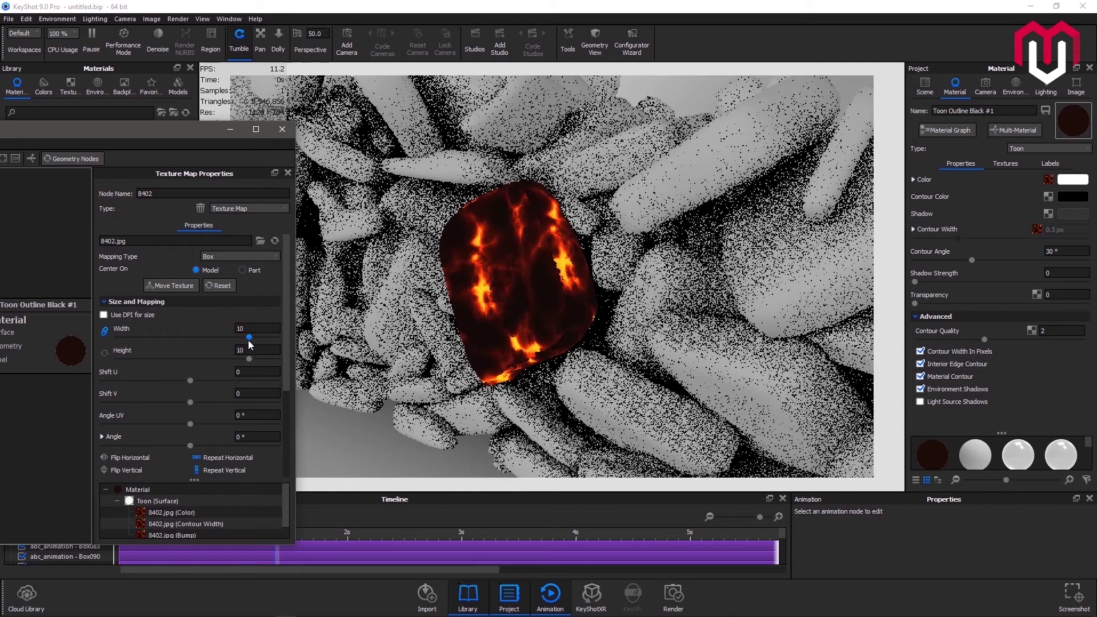
pyautogui.moveTo(249, 337); pyautogui.dragTo(177, 328)
pyautogui.write('16')
pyautogui.press('Return')
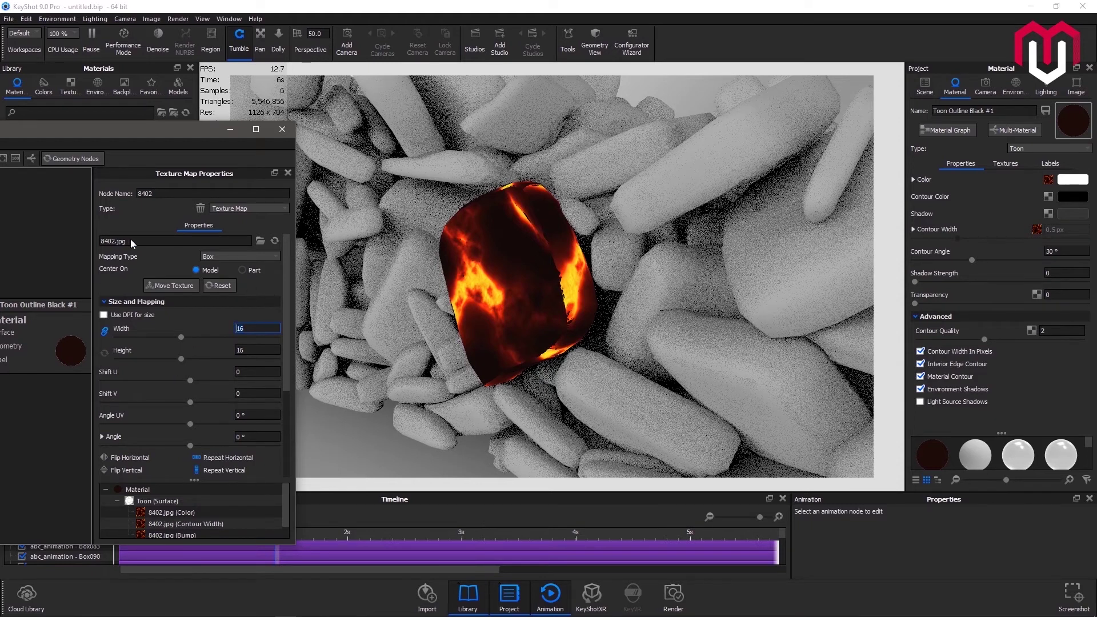
# Step: Select the Toon node in the material graph and raise its contour angle to about 48.87°
pyautogui.moveTo(168, 133); pyautogui.dragTo(324, 123)
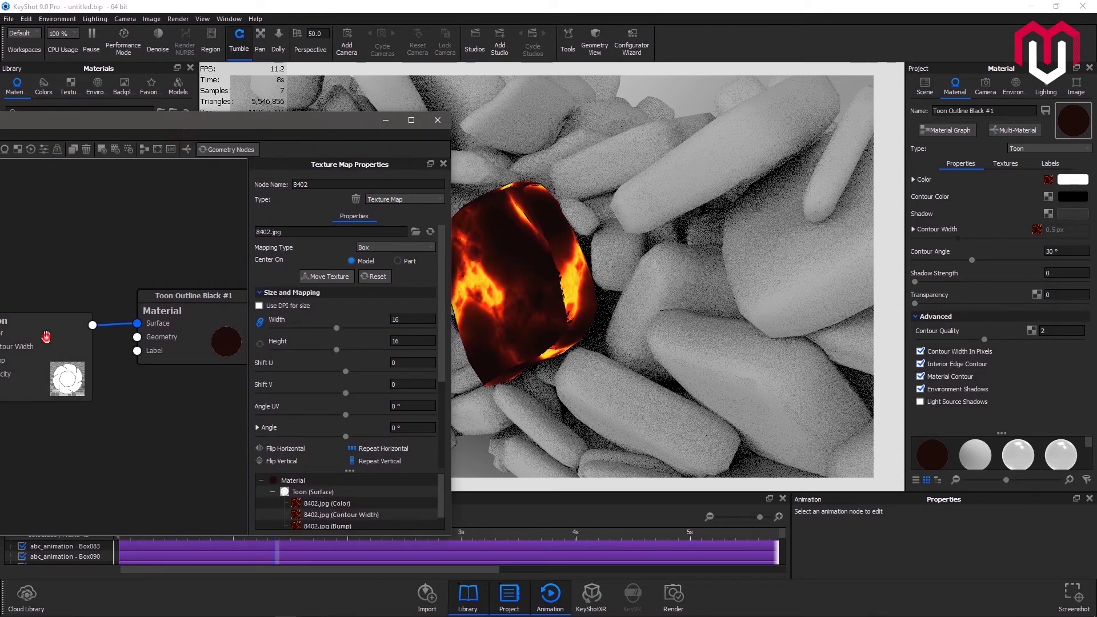
pyautogui.click(47, 337)
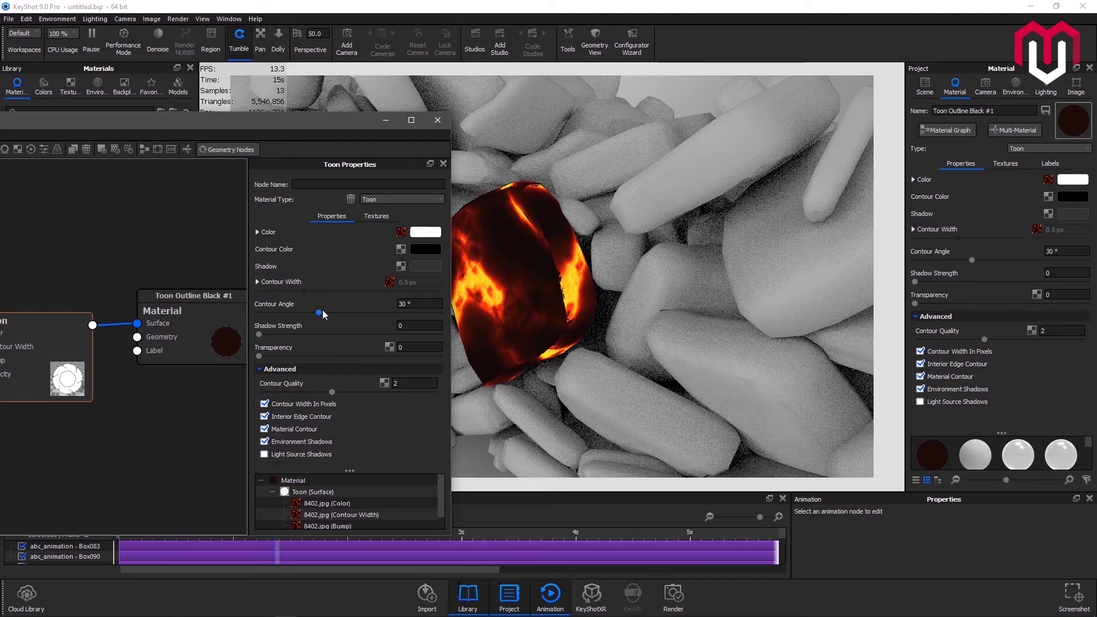
pyautogui.moveTo(352, 314); pyautogui.dragTo(356, 313)
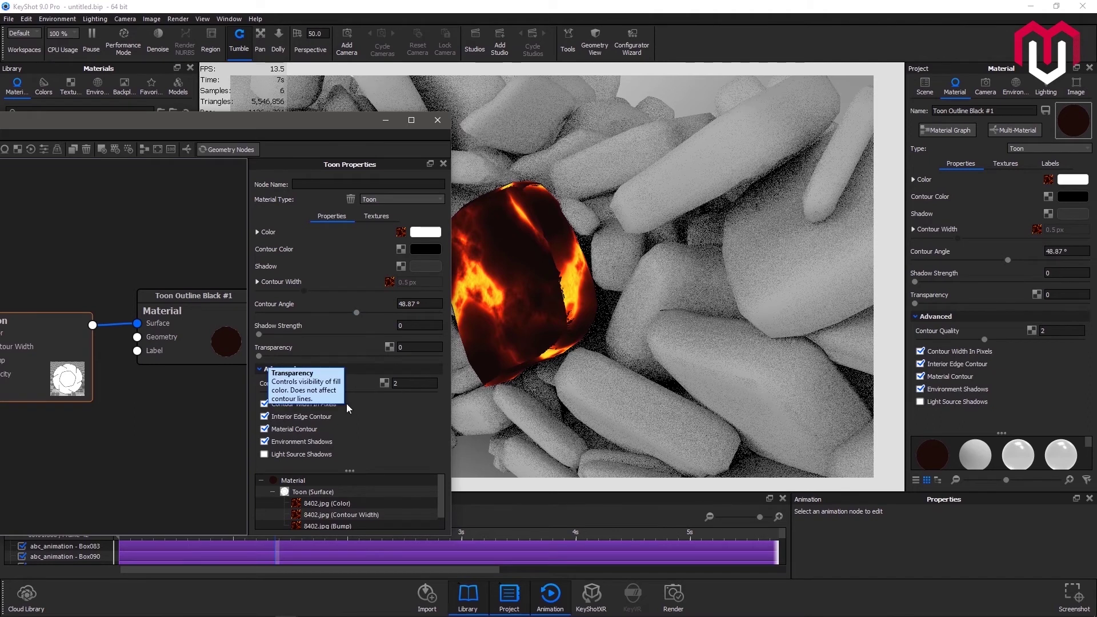
# Step: Enable Light Source Shadows for the Toon material and set its contour quality to 0
pyautogui.click(299, 454)
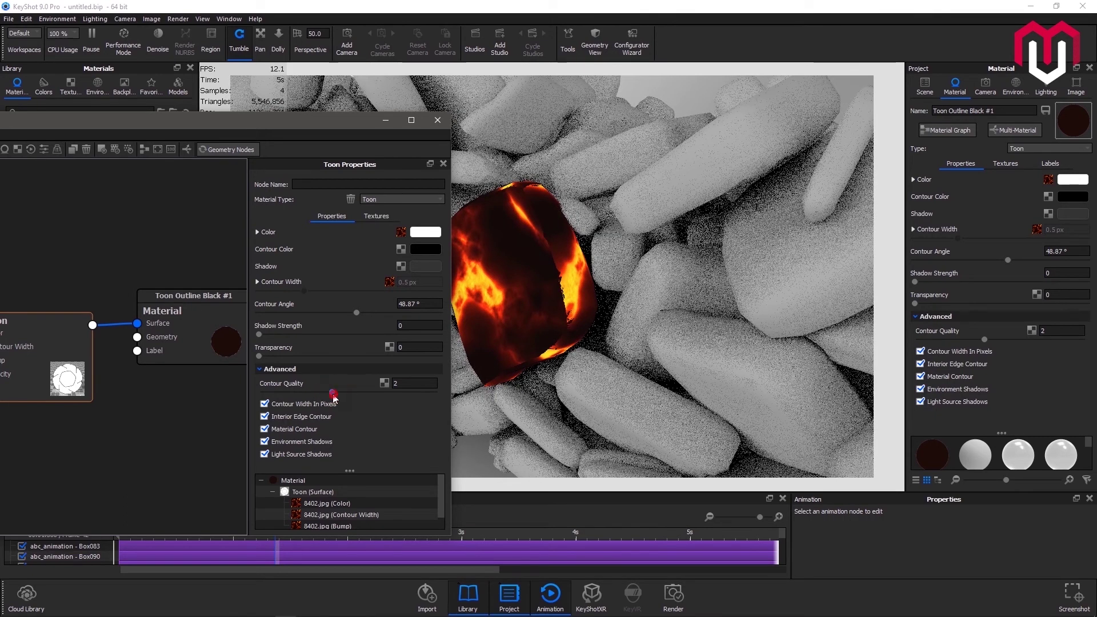
pyautogui.moveTo(279, 395); pyautogui.dragTo(250, 394)
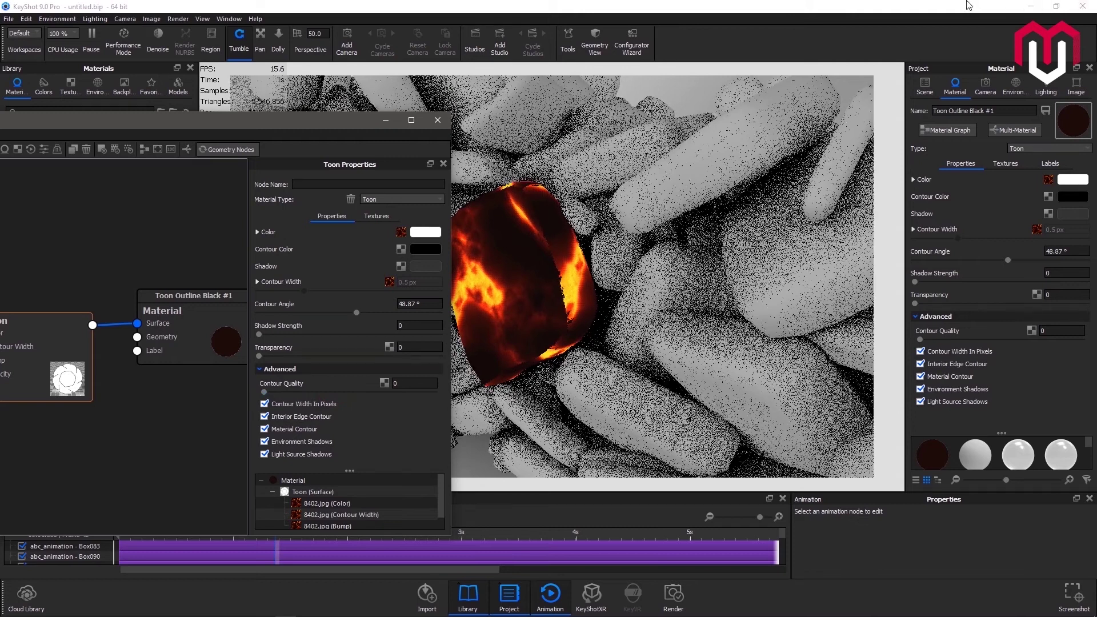
# Step: Copy the lava-textured Toon material from coal piece Box230 in the scene tree
pyautogui.click(924, 82)
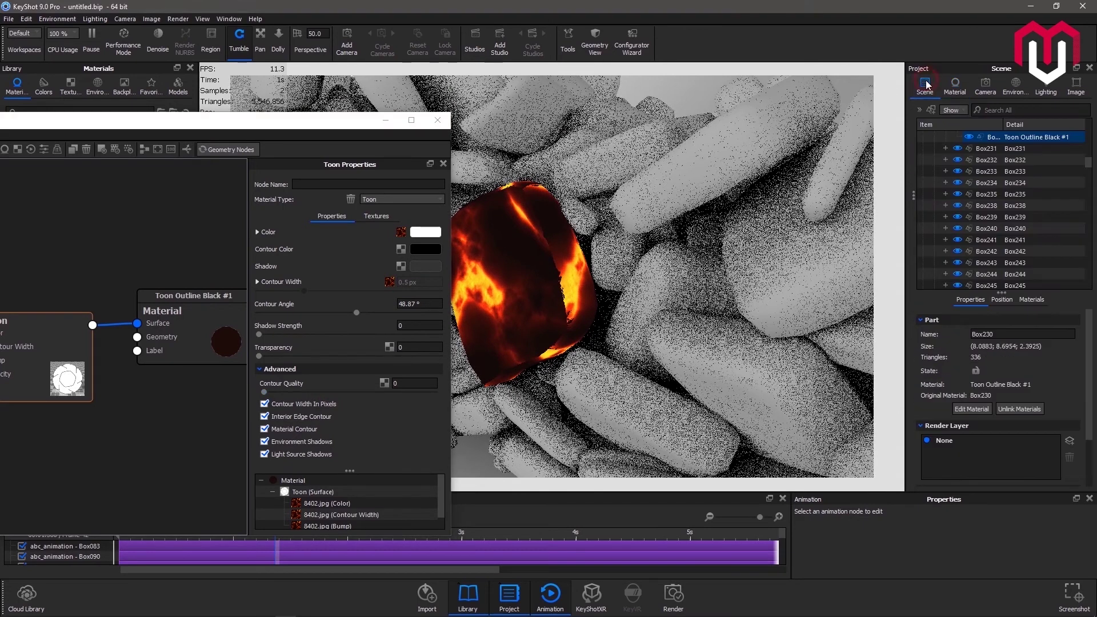
pyautogui.rightClick(1014, 144)
pyautogui.moveTo(979, 148)
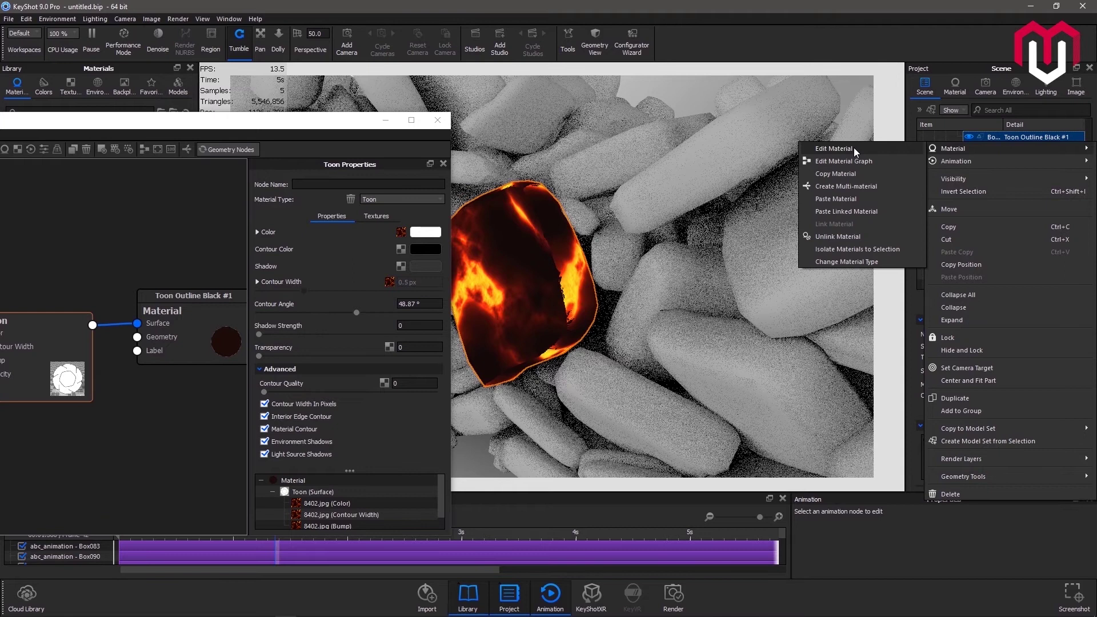
pyautogui.click(862, 174)
# Step: Paste the copied lava material as a linked material onto the whole coal blocks group
pyautogui.scroll(5, 977, 182)
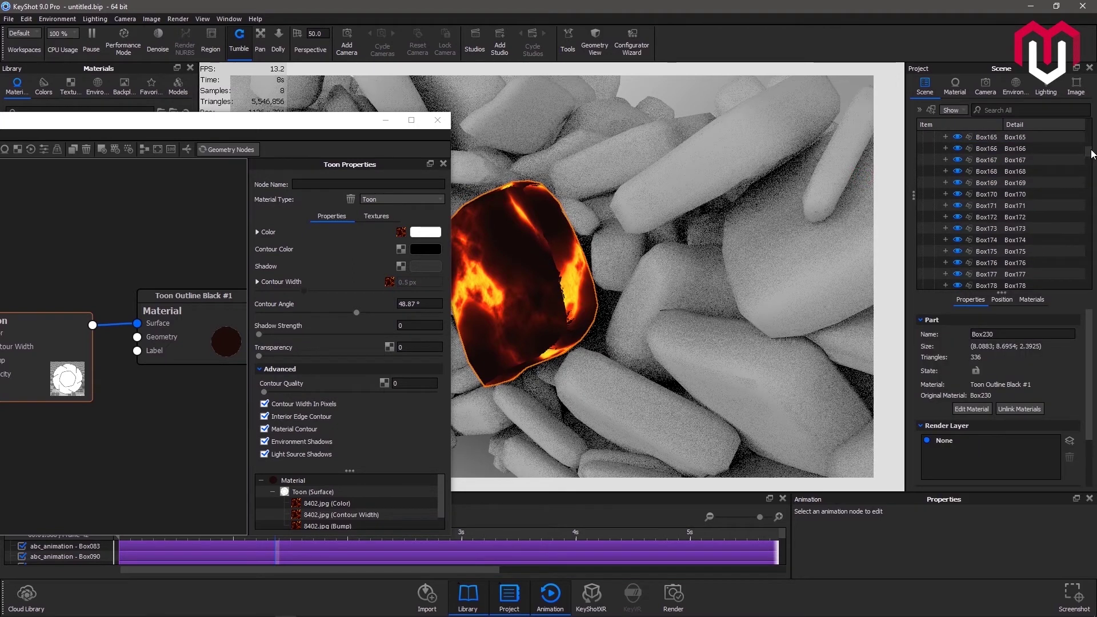
pyautogui.moveTo(1088, 153); pyautogui.dragTo(1089, 132)
pyautogui.click(1063, 144)
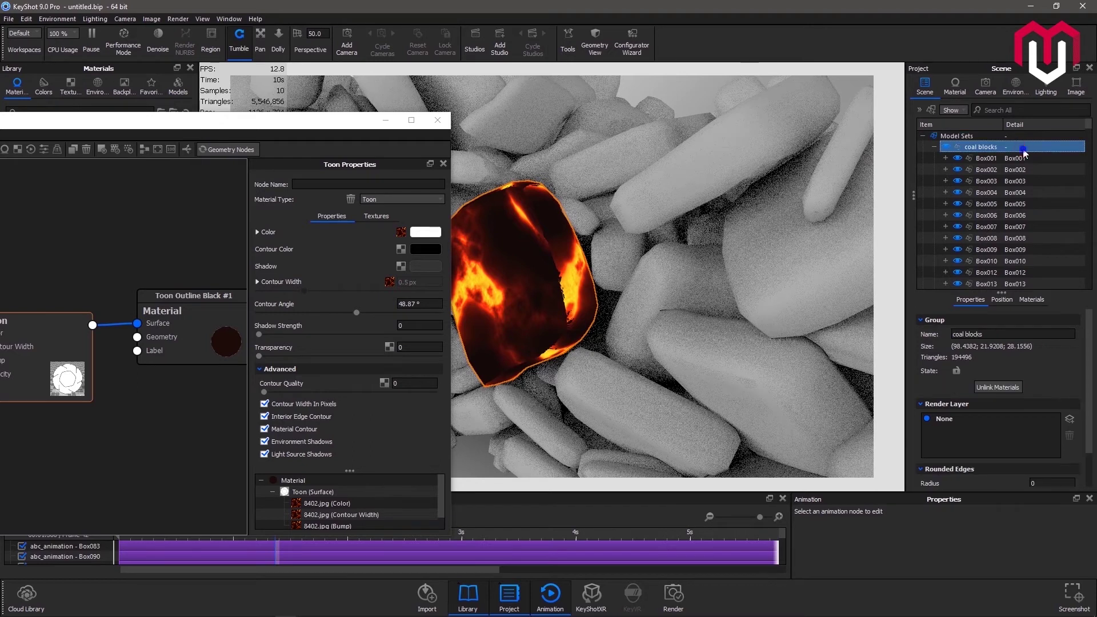
pyautogui.rightClick(1025, 151)
pyautogui.moveTo(937, 167)
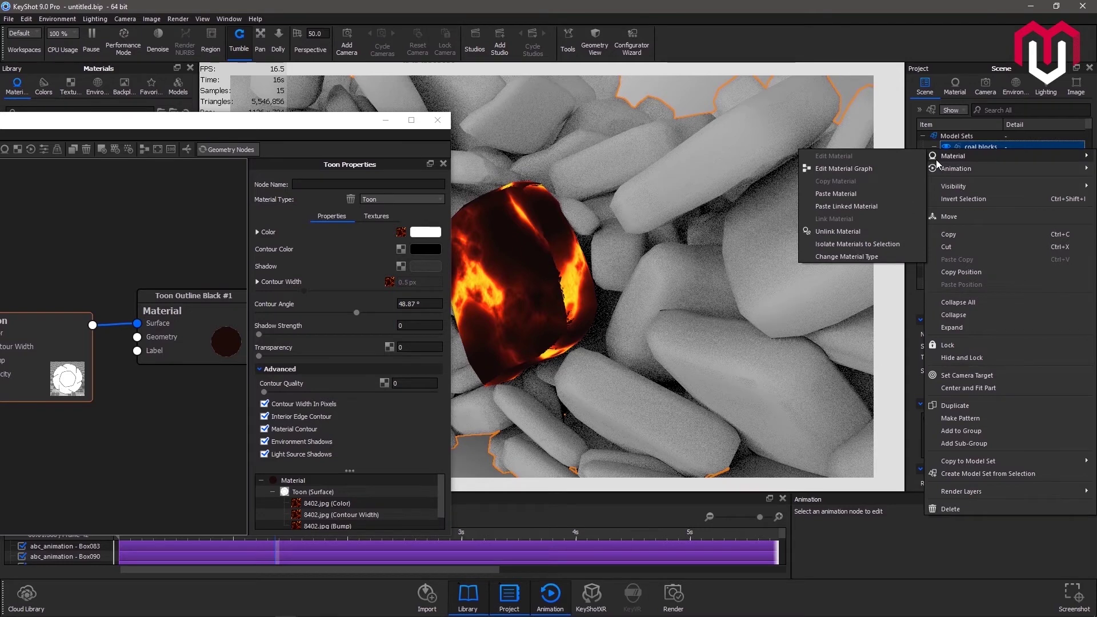
pyautogui.click(843, 207)
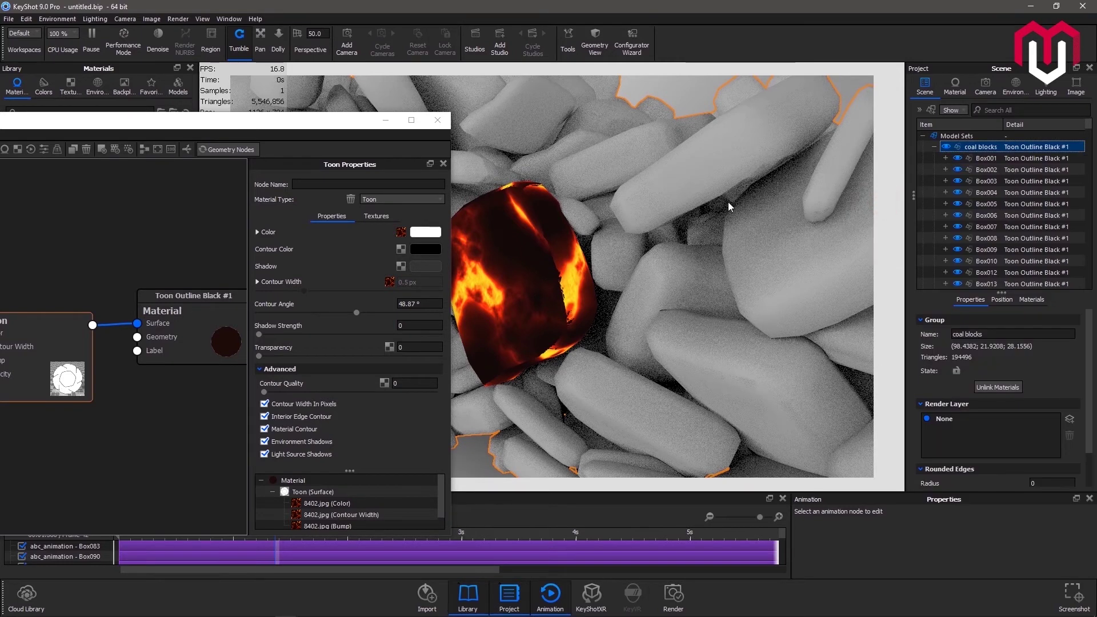
pyautogui.moveTo(335, 126); pyautogui.dragTo(232, 103)
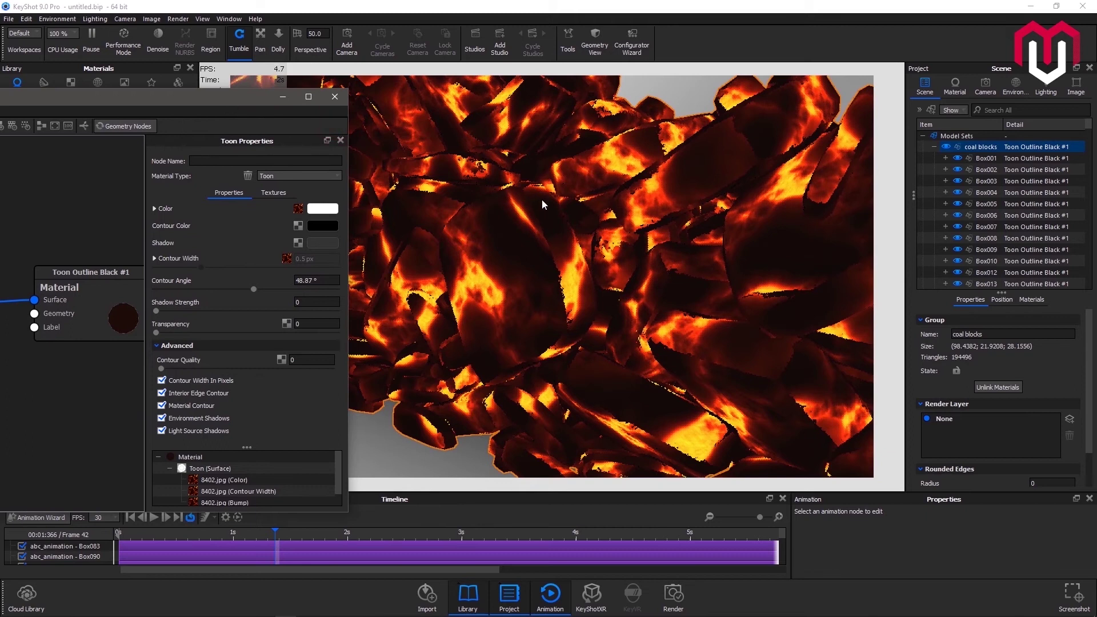
# Step: Close the Material Graph and open the linked coal material for editing from Box003
pyautogui.click(1013, 184)
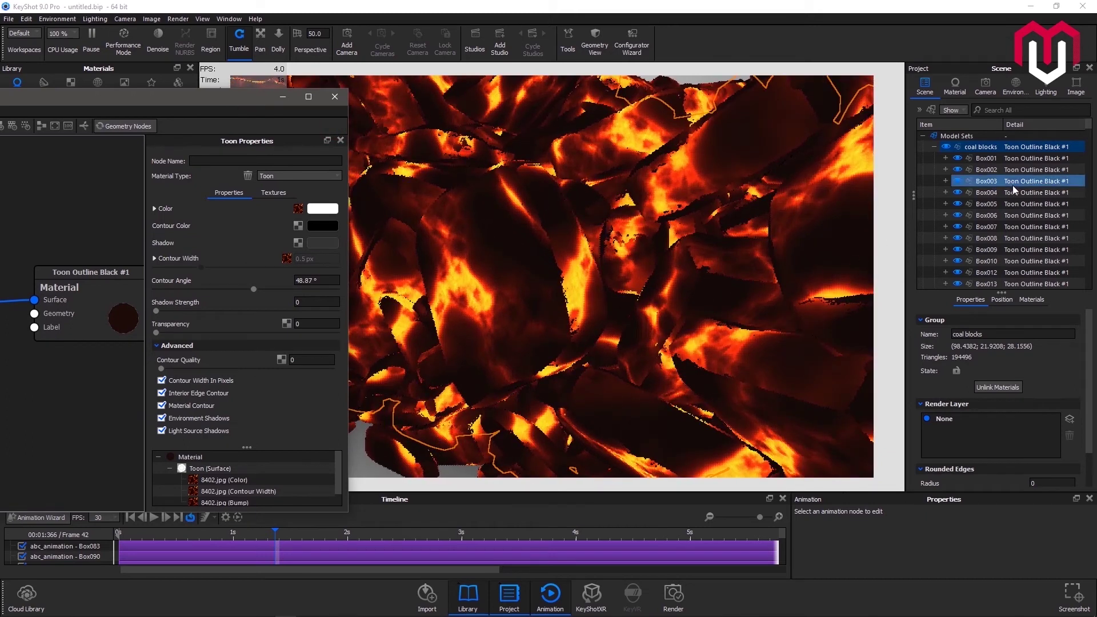
pyautogui.click(334, 97)
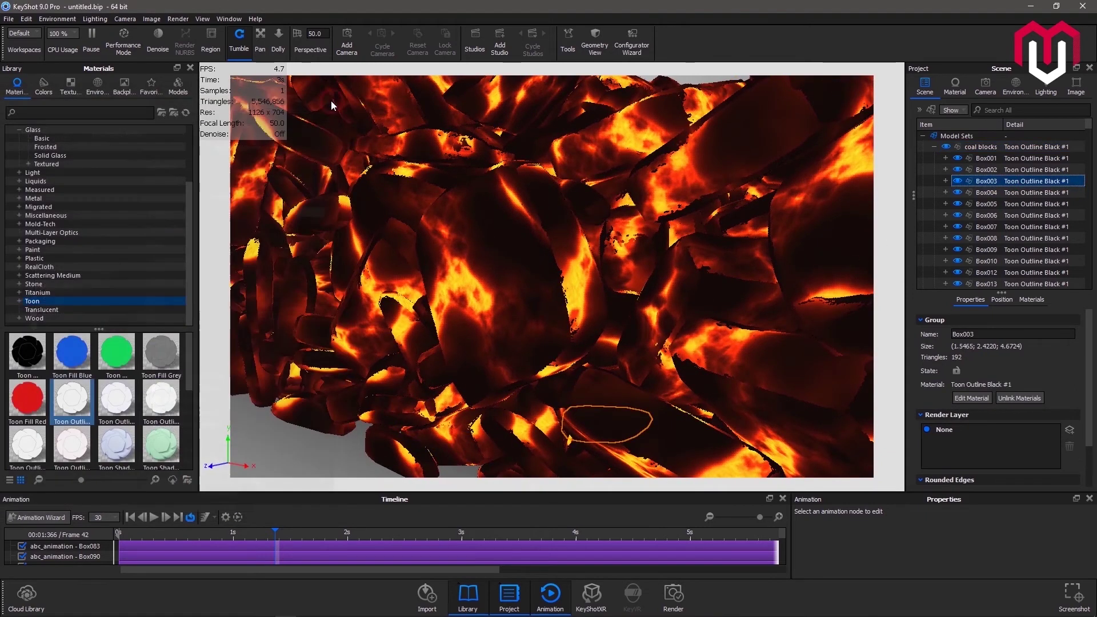
pyautogui.click(965, 398)
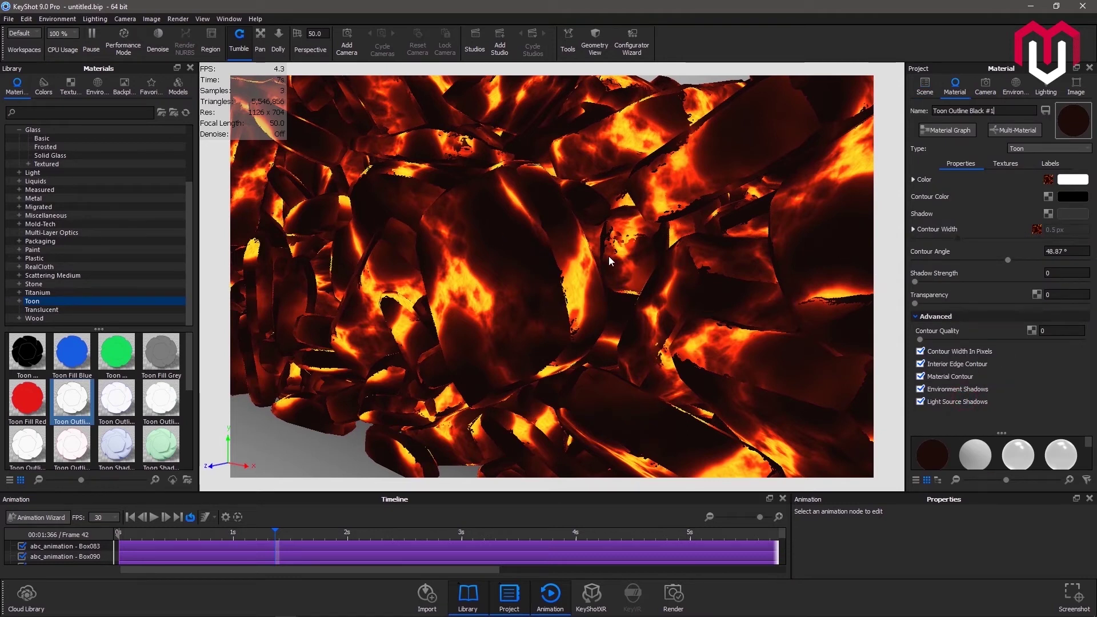
# Step: Set the coal material's shadow color to red #FF0000 and its shadow strength to about 0.497
pyautogui.moveTo(609, 256); pyautogui.dragTo(525, 236)
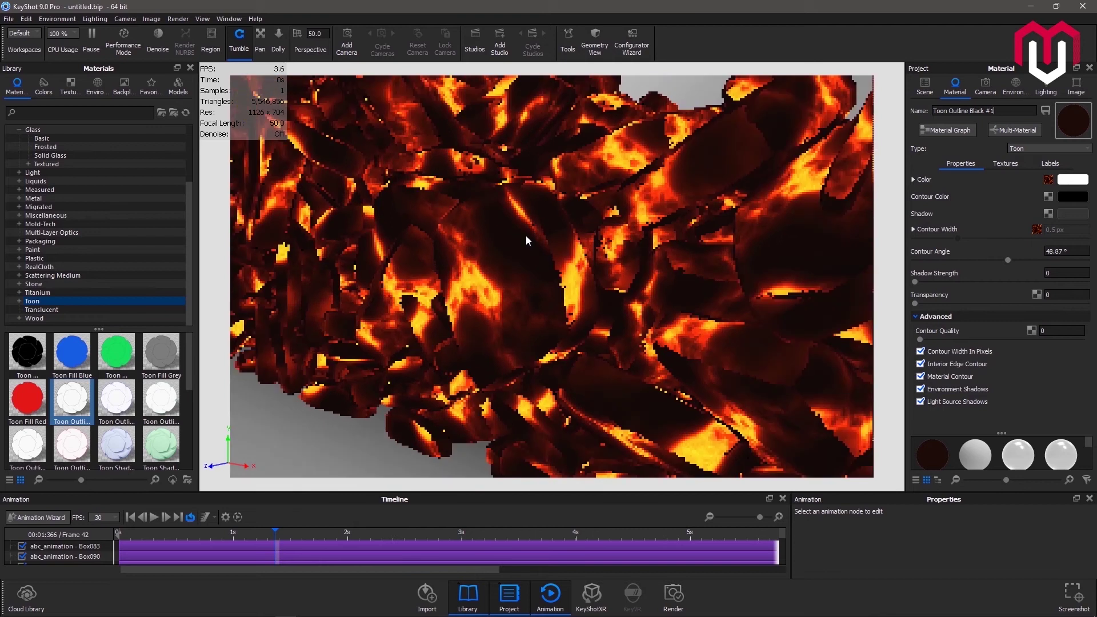
pyautogui.scroll(-5, 525, 236)
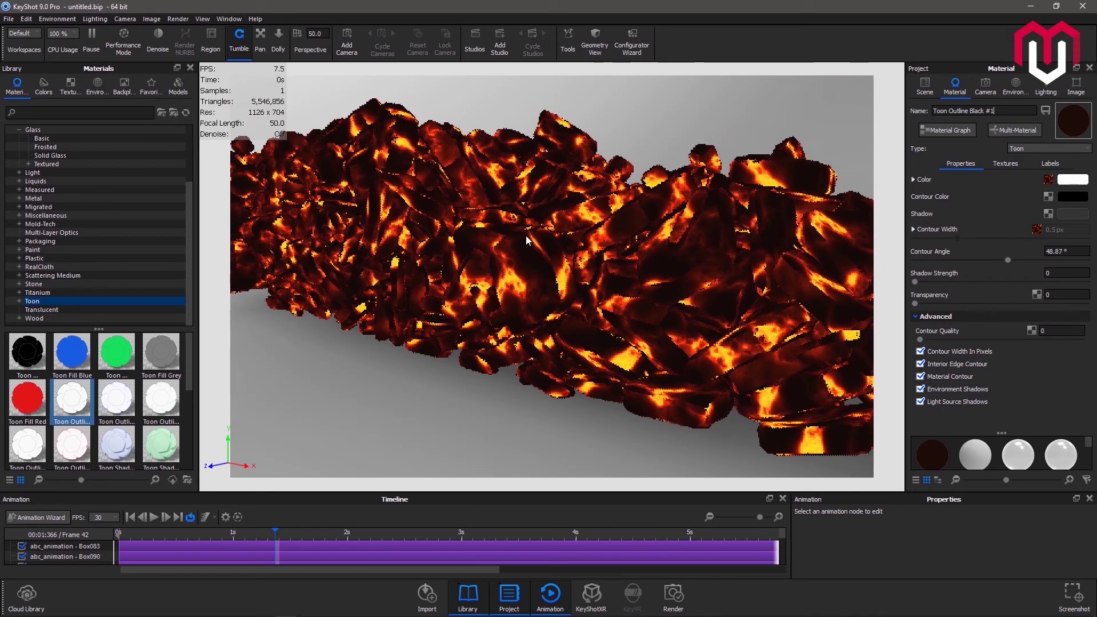
pyautogui.click(1065, 214)
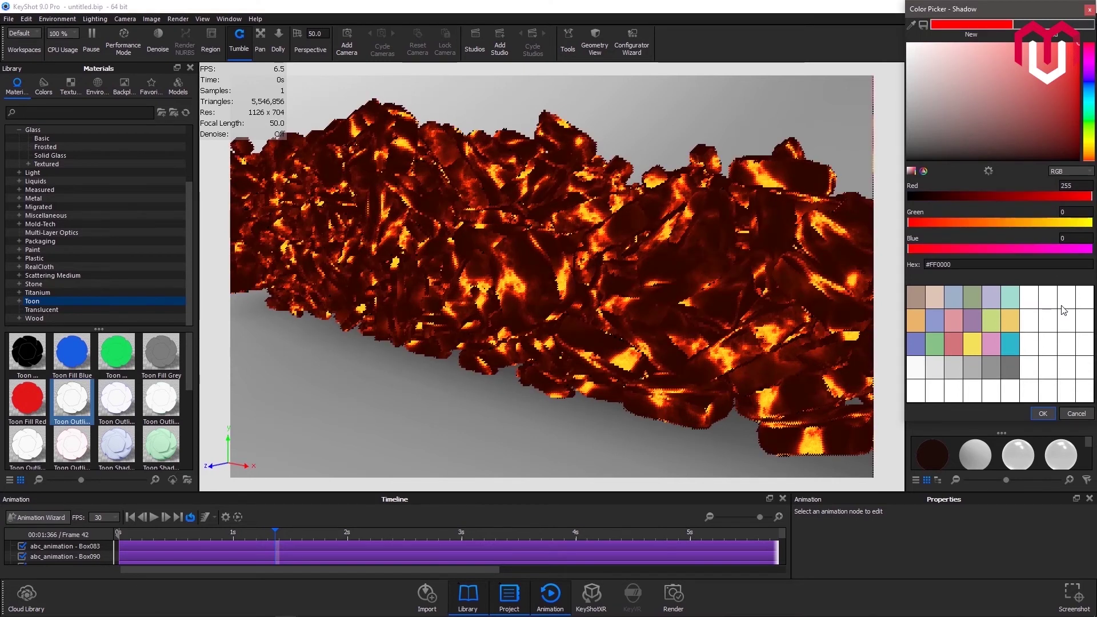
pyautogui.click(1043, 413)
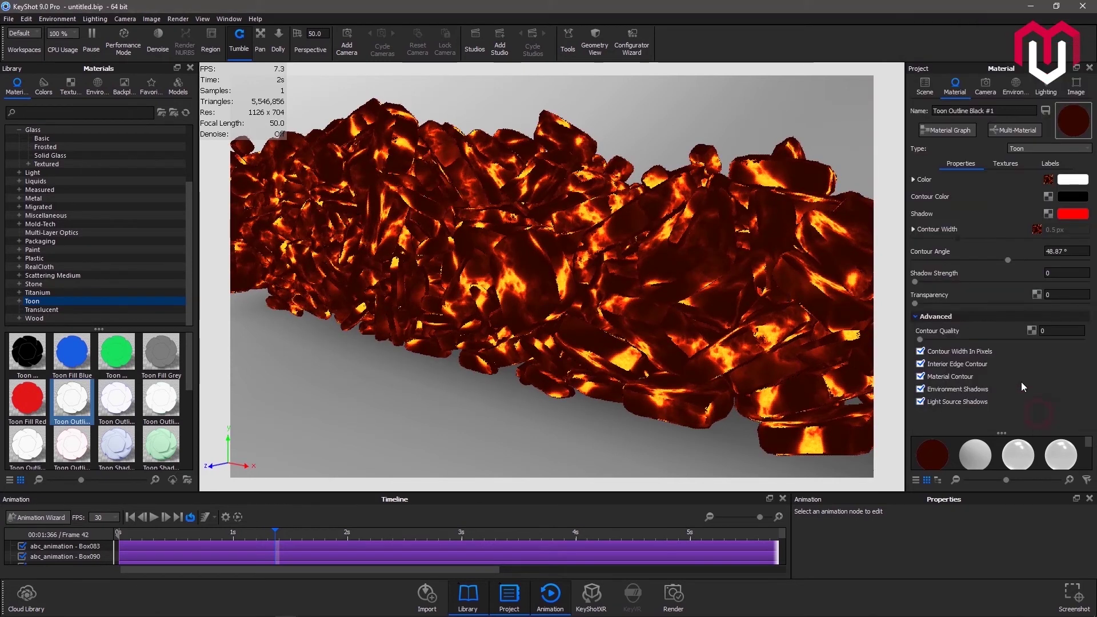
pyautogui.moveTo(915, 284); pyautogui.dragTo(999, 283)
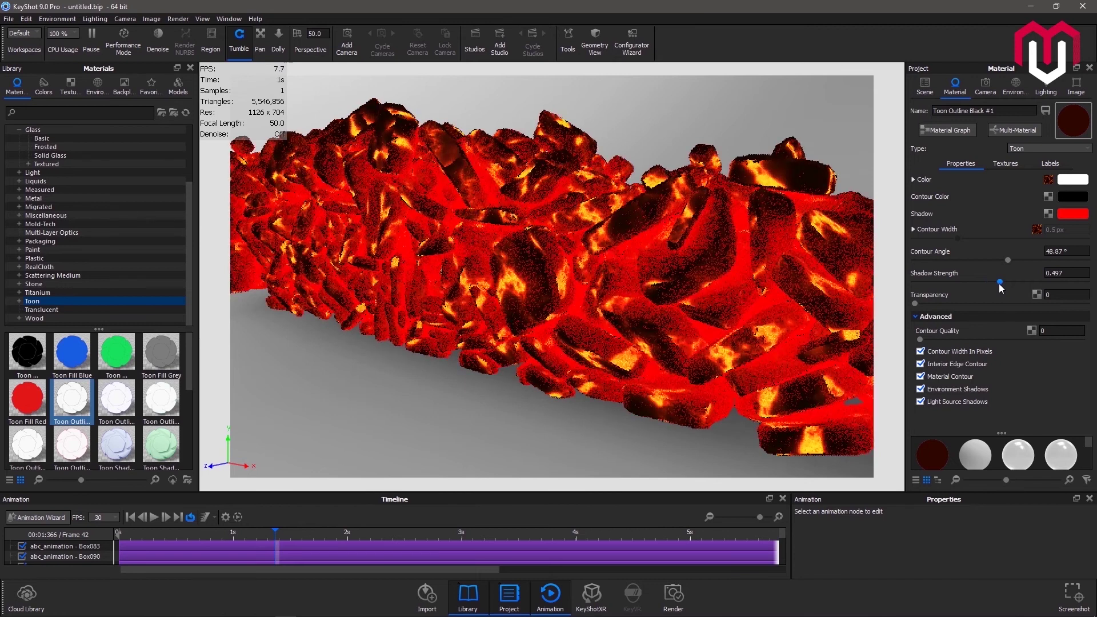
# Step: Apply the All Black 4K studio environment to the scene
pyautogui.scroll(-5, 701, 294)
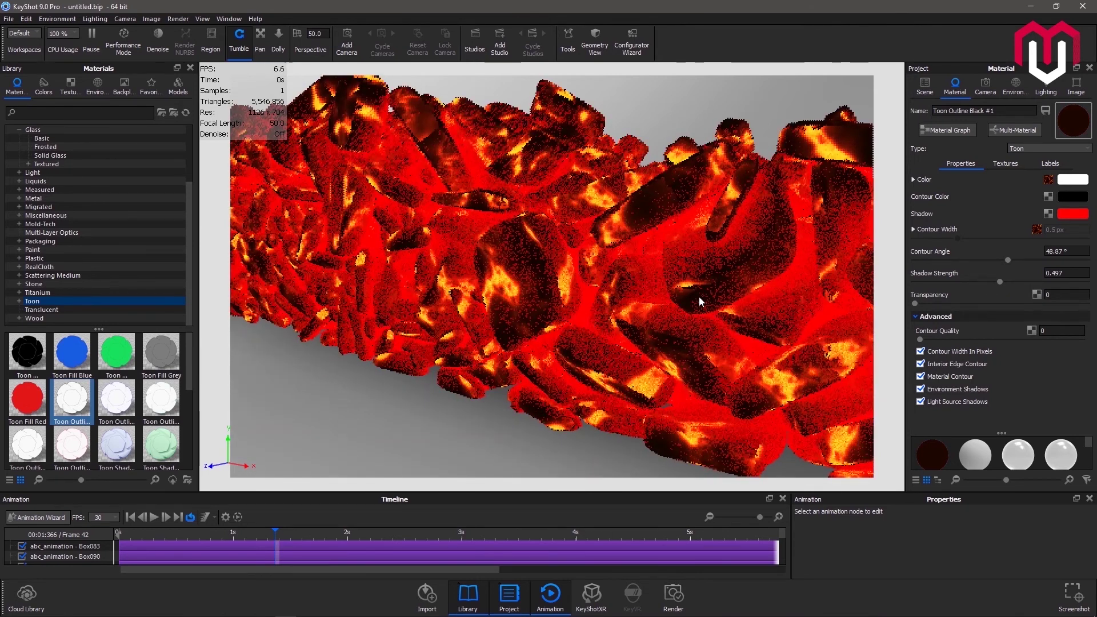
pyautogui.scroll(-3, 698, 296)
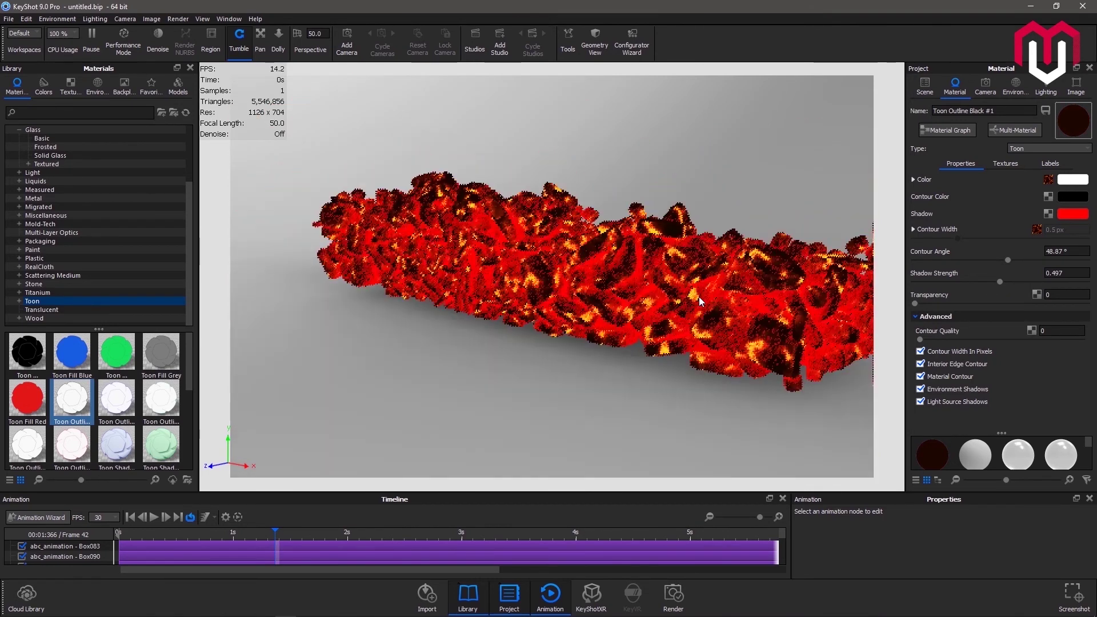
pyautogui.scroll(-3, 698, 297)
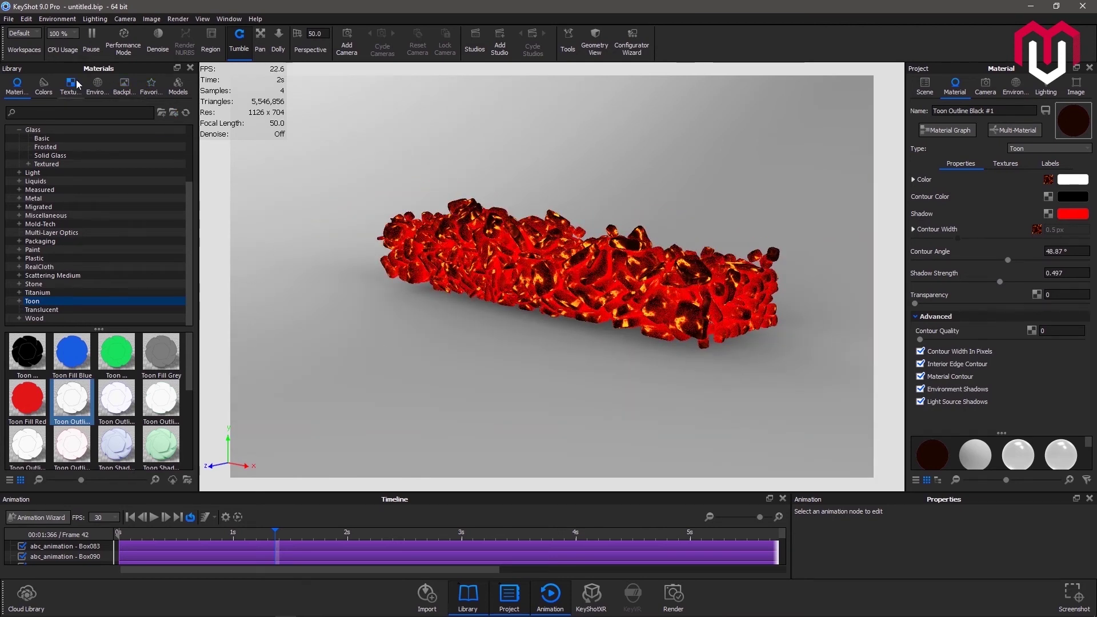
pyautogui.click(98, 86)
pyautogui.click(132, 425)
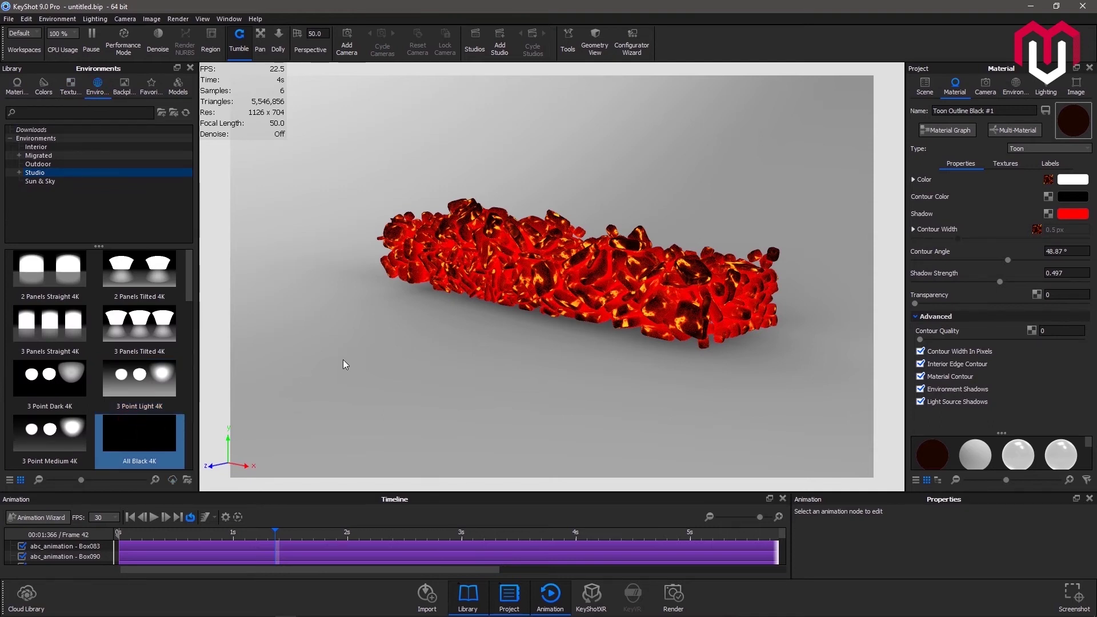
pyautogui.moveTo(138, 425); pyautogui.dragTo(386, 379)
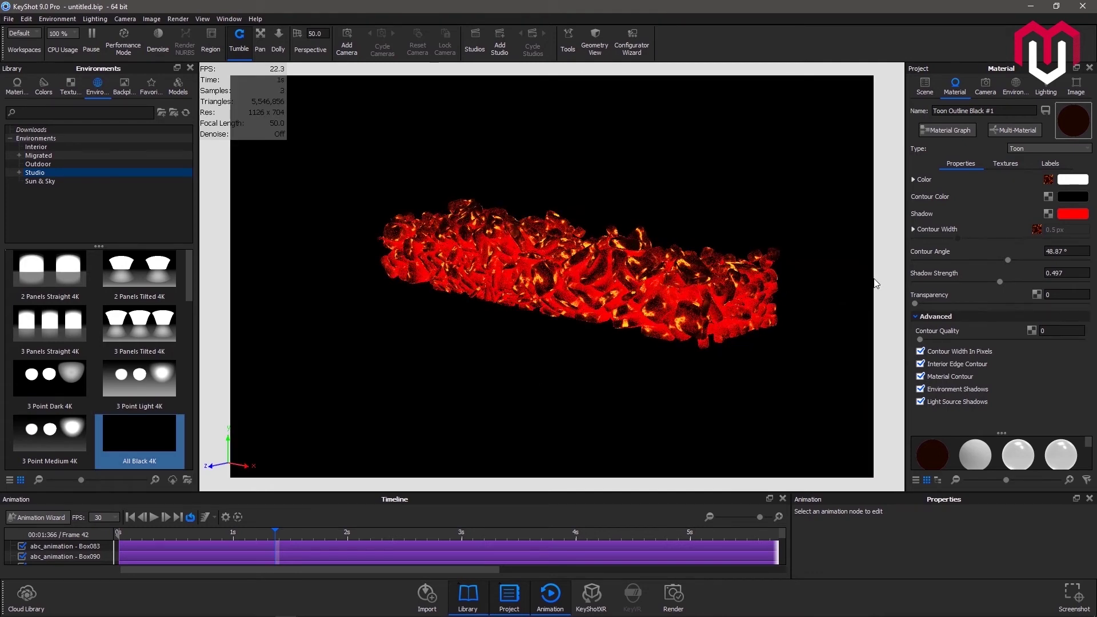
# Step: Reduce the coal material's shadow strength to about 0.323
pyautogui.click(999, 282)
pyautogui.moveTo(988, 282)
pyautogui.mouseDown()
pyautogui.moveTo(944, 284)
pyautogui.moveTo(970, 282)
pyautogui.mouseUp()
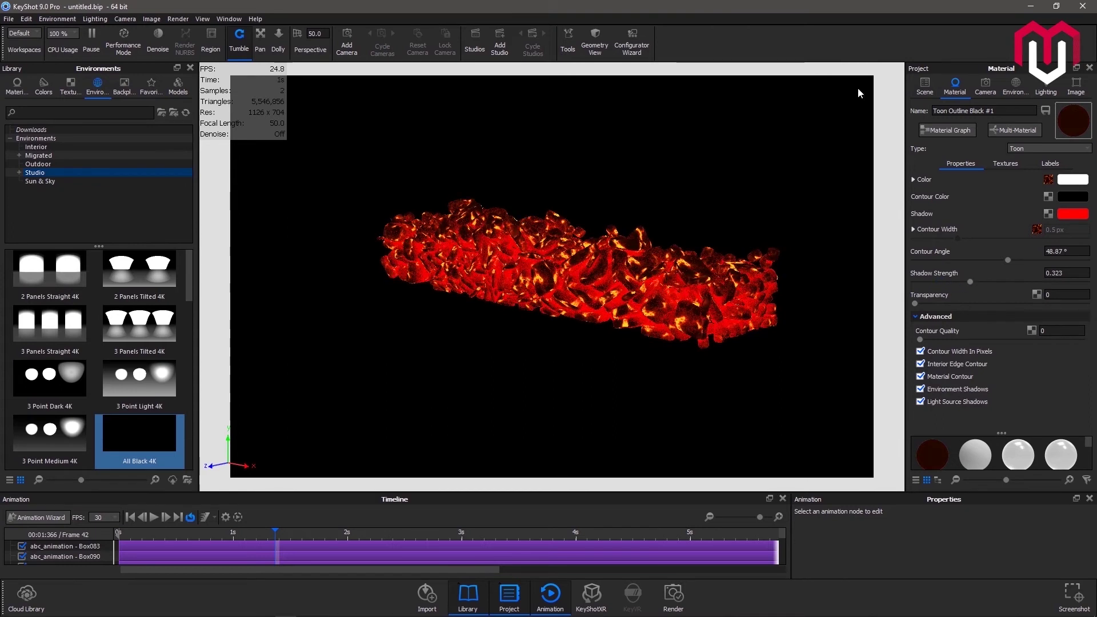
# Step: Unhide the abcsds group with the glass container and lettering, and select the coal blocks group
pyautogui.click(920, 87)
pyautogui.click(990, 207)
pyautogui.scroll(5, 971, 188)
pyautogui.click(934, 147)
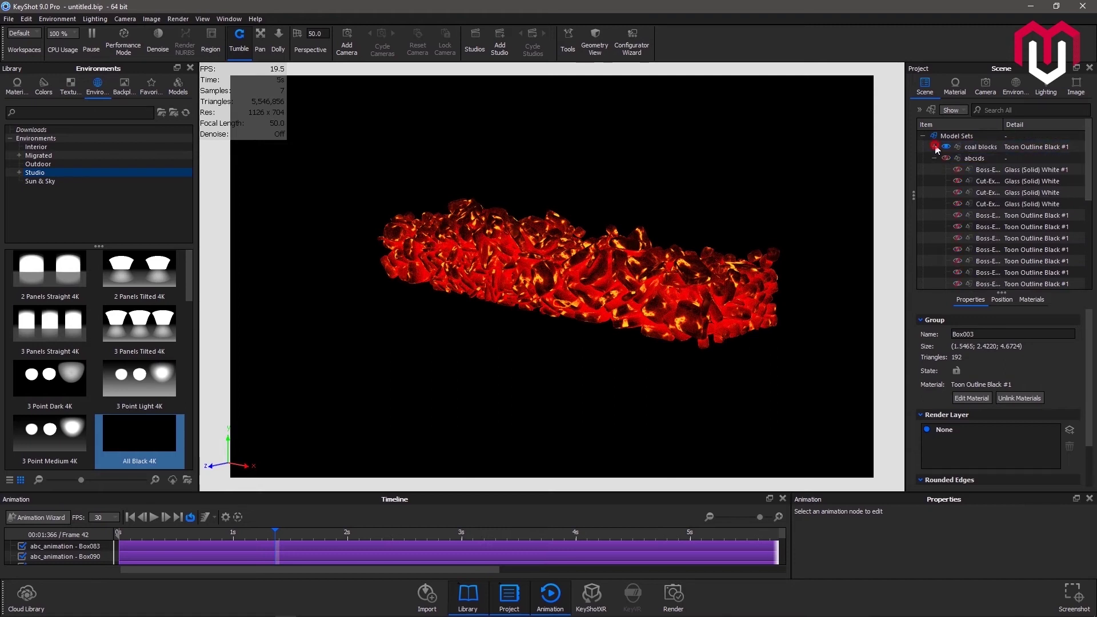
pyautogui.click(945, 158)
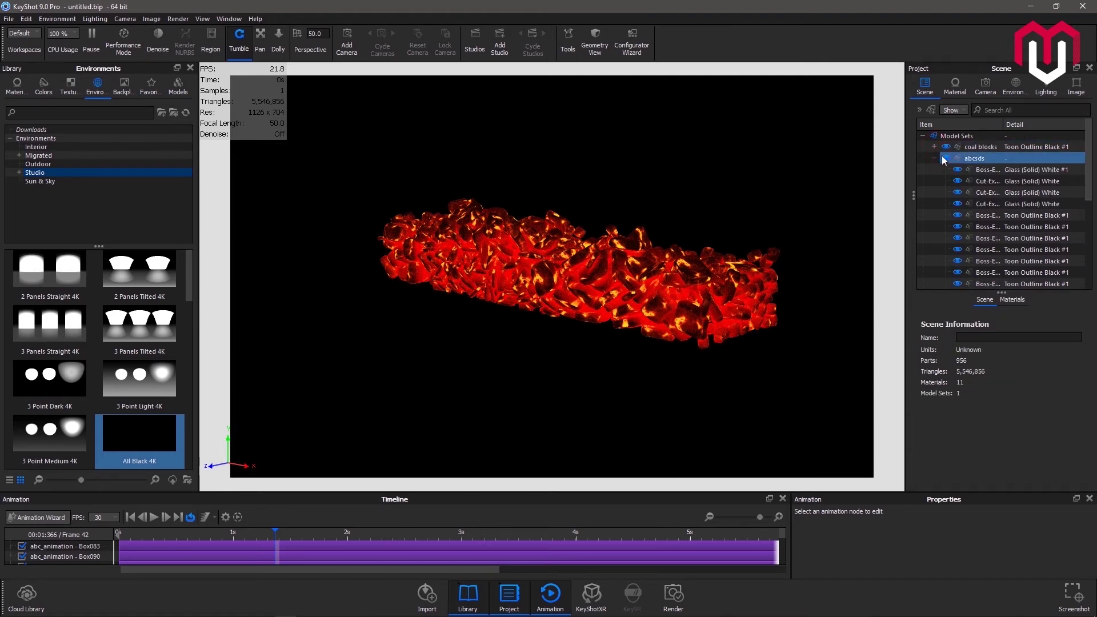
pyautogui.click(1011, 168)
pyautogui.click(1009, 147)
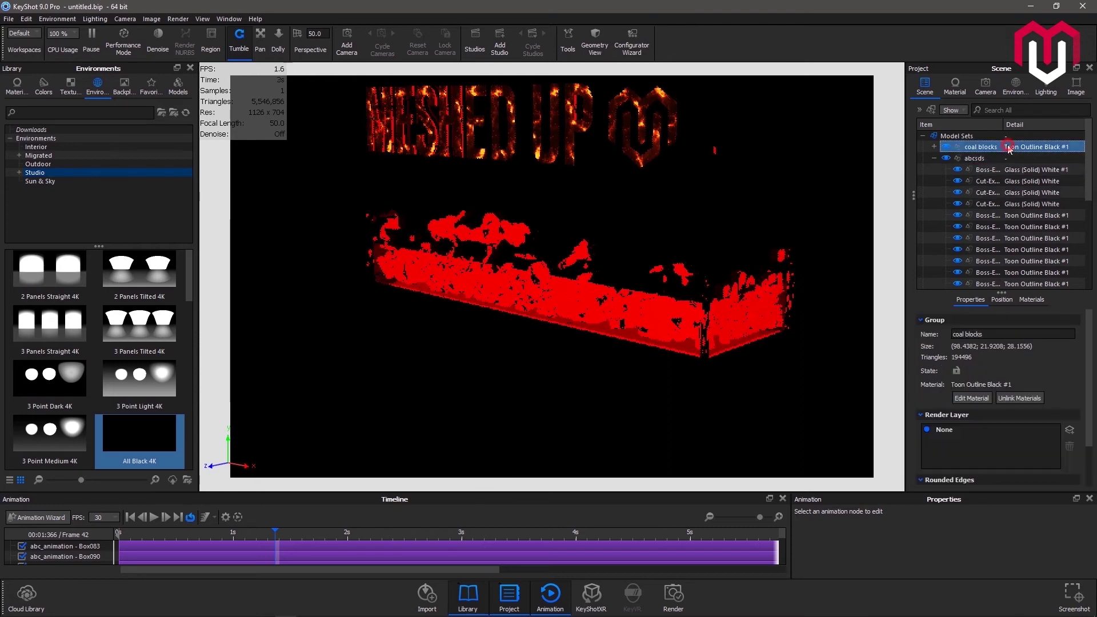
# Step: Reduce the coal blocks material's shadow strength to 0.003
pyautogui.click(976, 398)
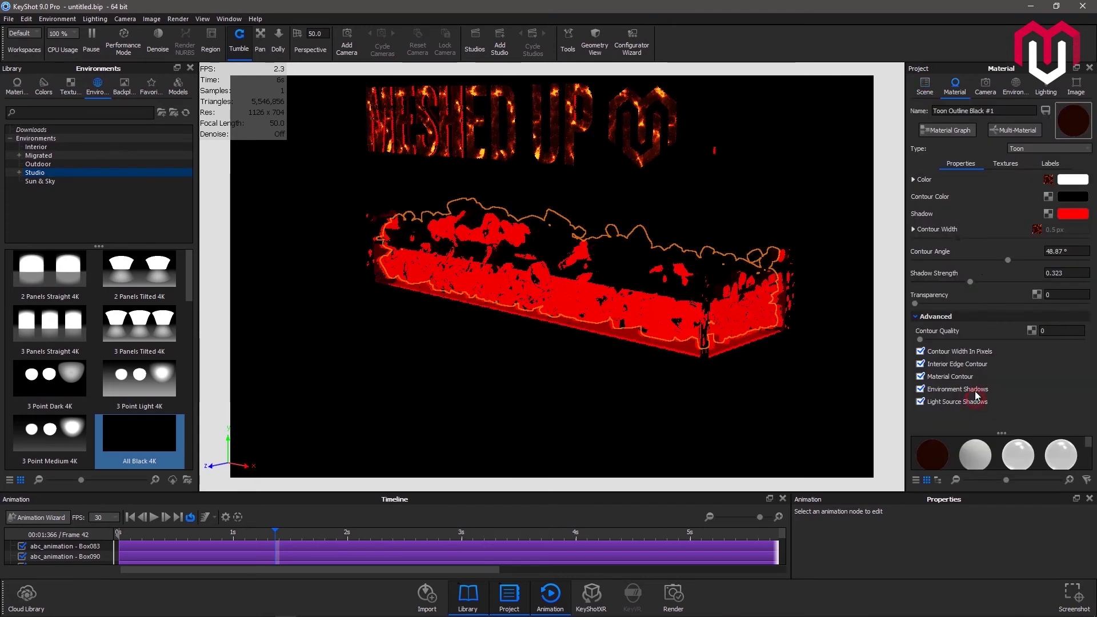
pyautogui.click(968, 282)
pyautogui.moveTo(967, 282); pyautogui.dragTo(918, 283)
pyautogui.doubleClick(1062, 272)
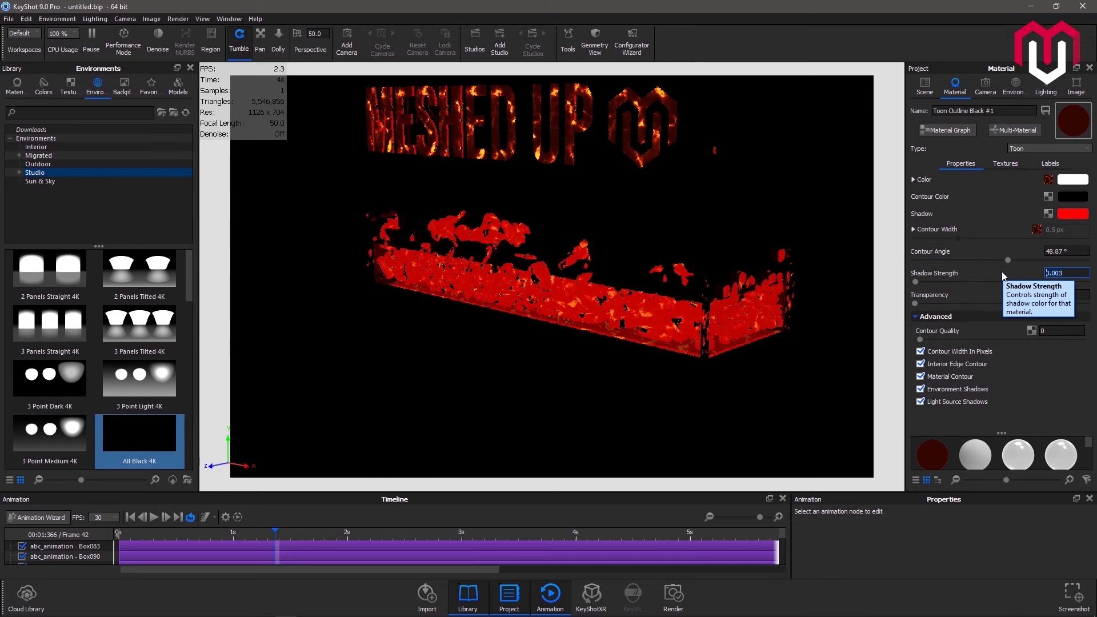
pyautogui.press('Return')
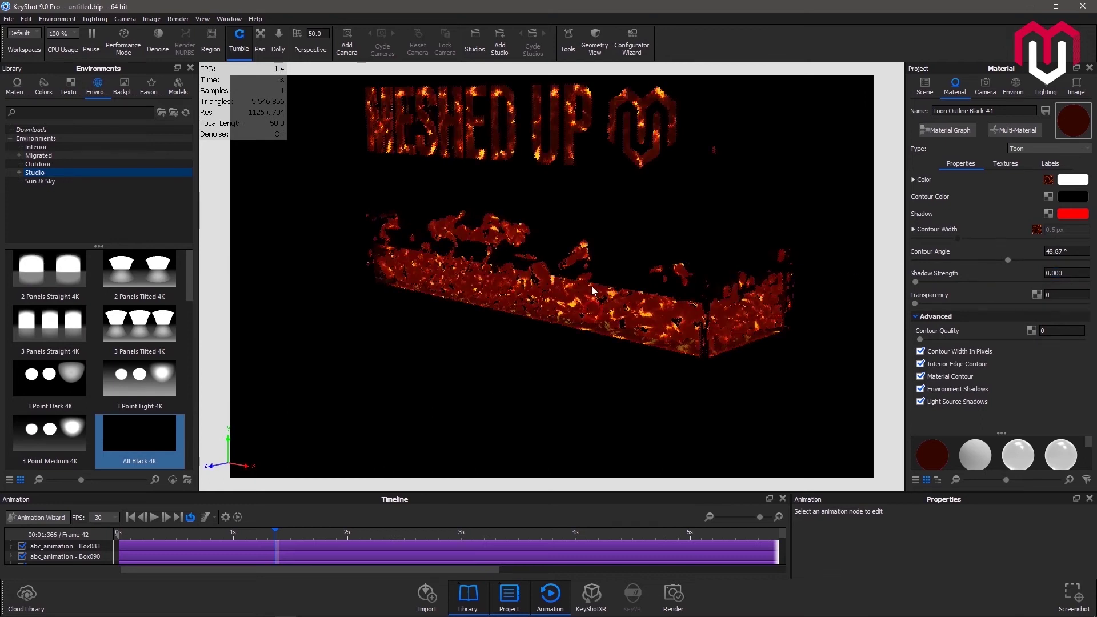
pyautogui.moveTo(592, 286); pyautogui.dragTo(620, 296)
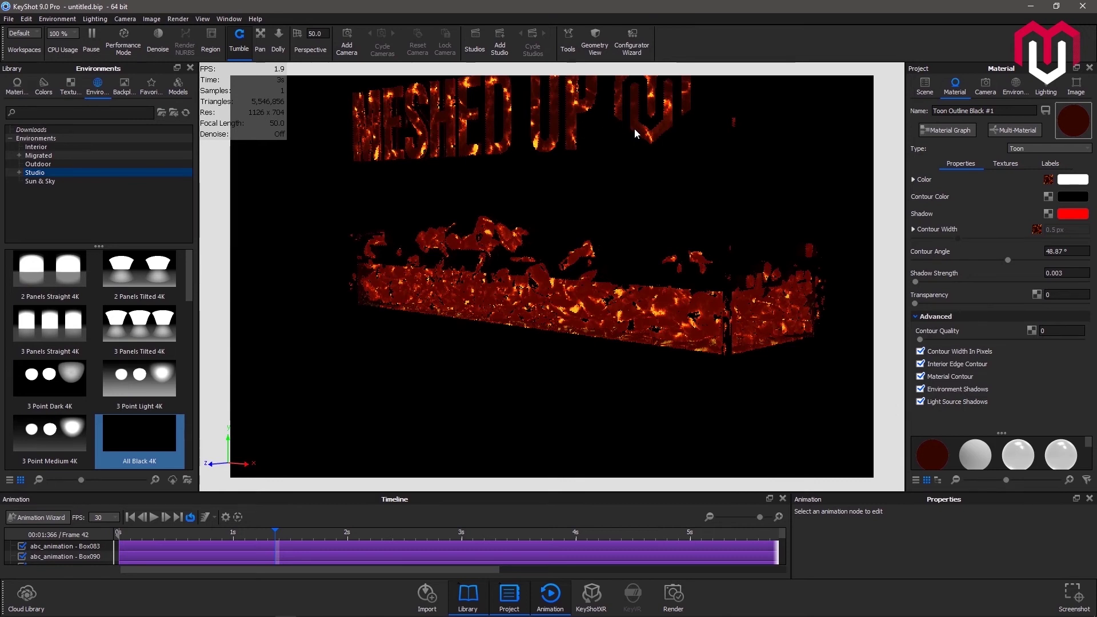
pyautogui.click(1045, 235)
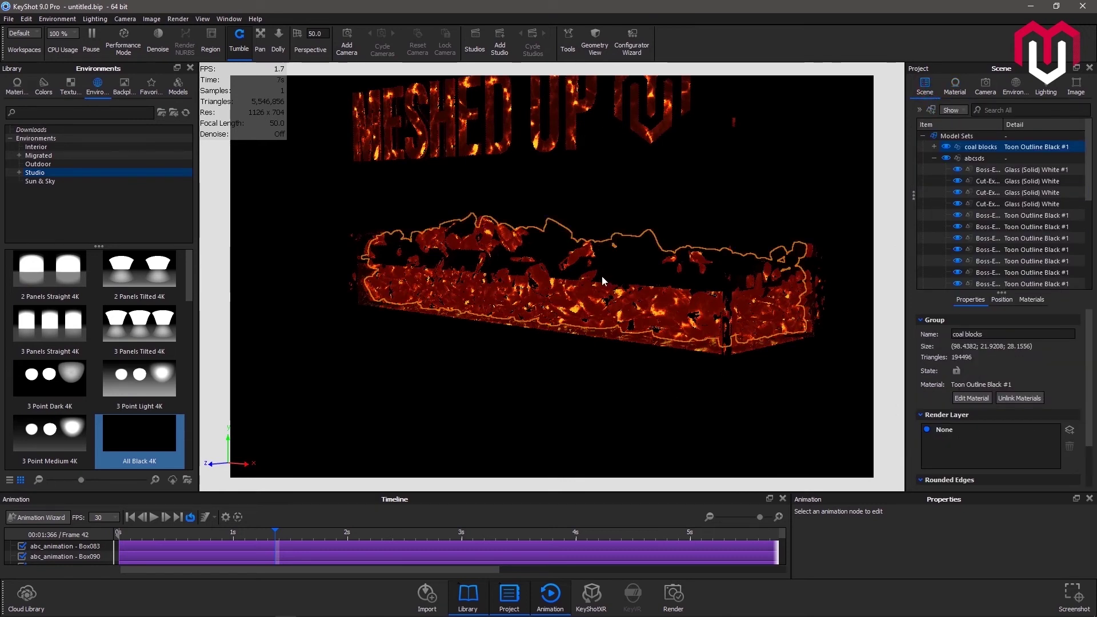
pyautogui.scroll(-5, 599, 269)
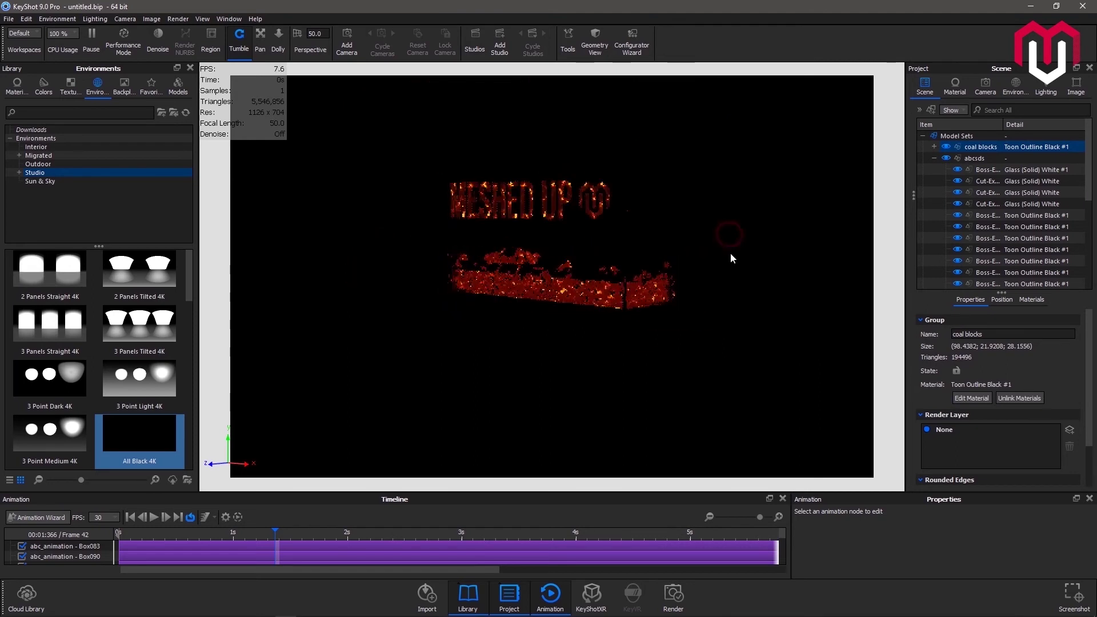
pyautogui.moveTo(761, 221); pyautogui.dragTo(273, 280)
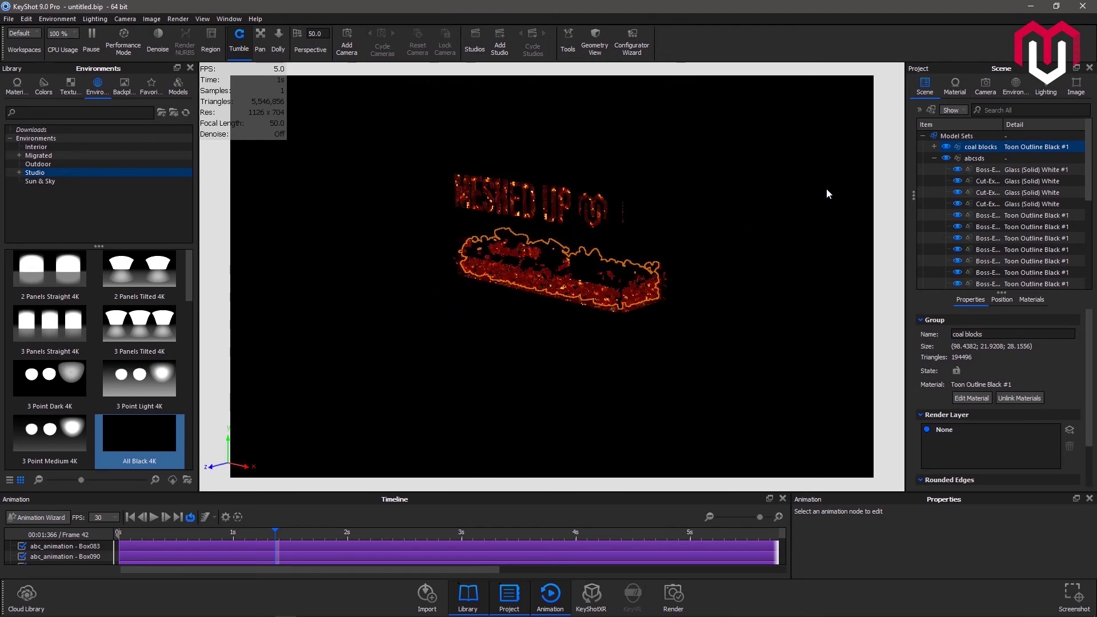
# Step: Copy the white Toon Outline material from the library and paste it as a linked material onto all the lettering and logo parts
pyautogui.click(1046, 217)
pyautogui.scroll(-3, 1051, 268)
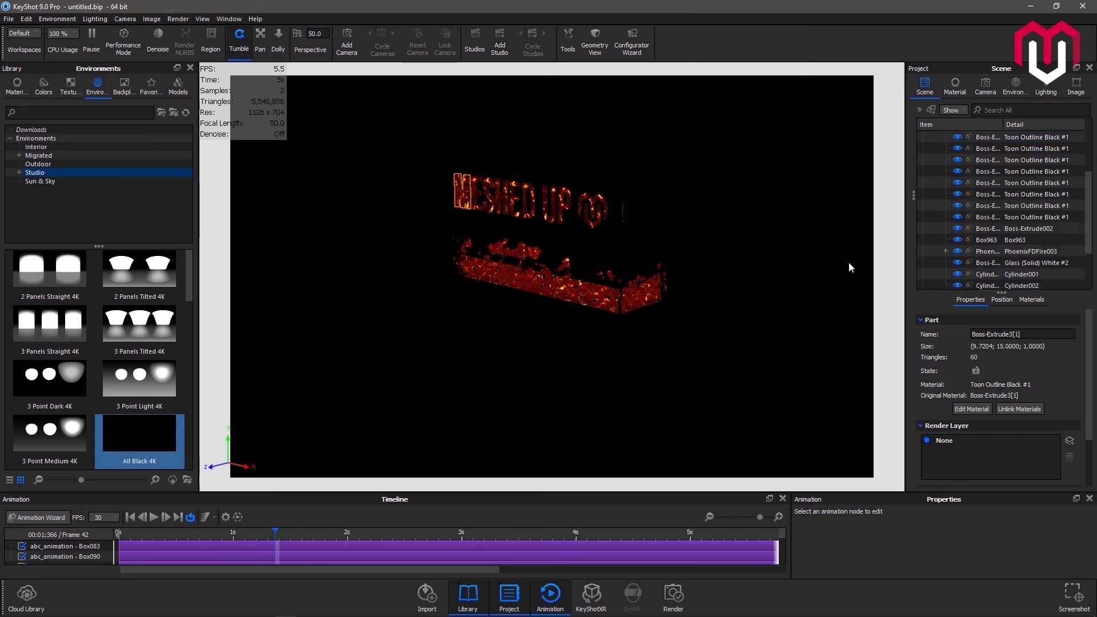
pyautogui.click(17, 86)
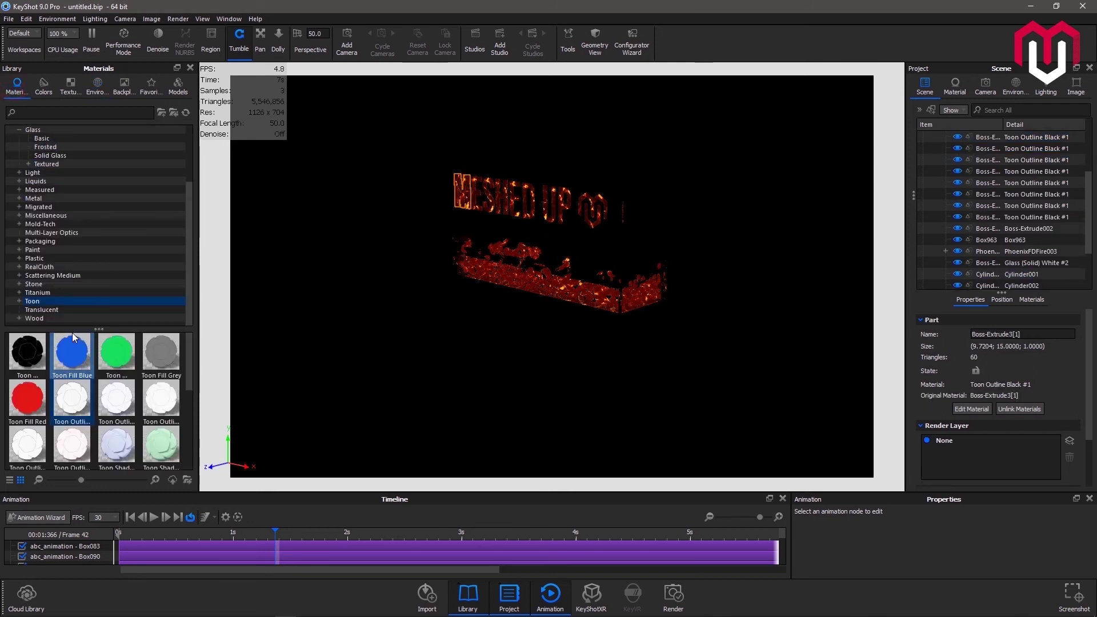
pyautogui.rightClick(83, 388)
pyautogui.press('Escape')
pyautogui.scroll(3, 1023, 163)
pyautogui.scroll(-1, 1043, 272)
pyautogui.keyDown('shift'); pyautogui.click(1061, 218); pyautogui.keyUp('shift')
pyautogui.rightClick(1048, 161)
pyautogui.moveTo(1040, 170)
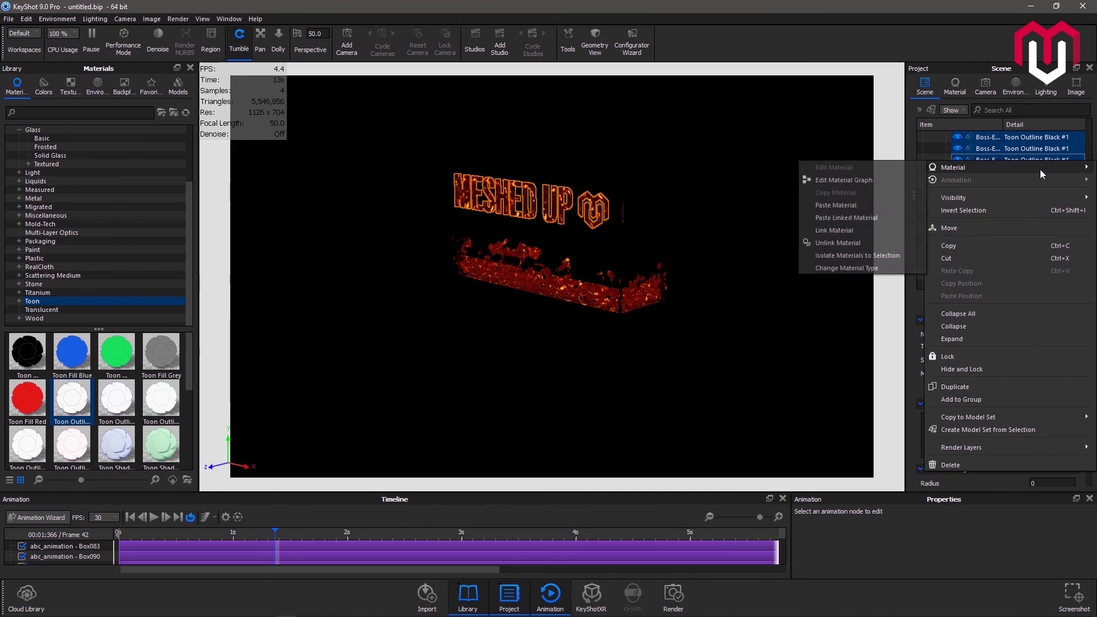
pyautogui.click(866, 218)
# Step: Set the lettering material's color to yellow #F3E159, its contour quality to 0 and its transparency to about 0.647
pyautogui.click(1022, 194)
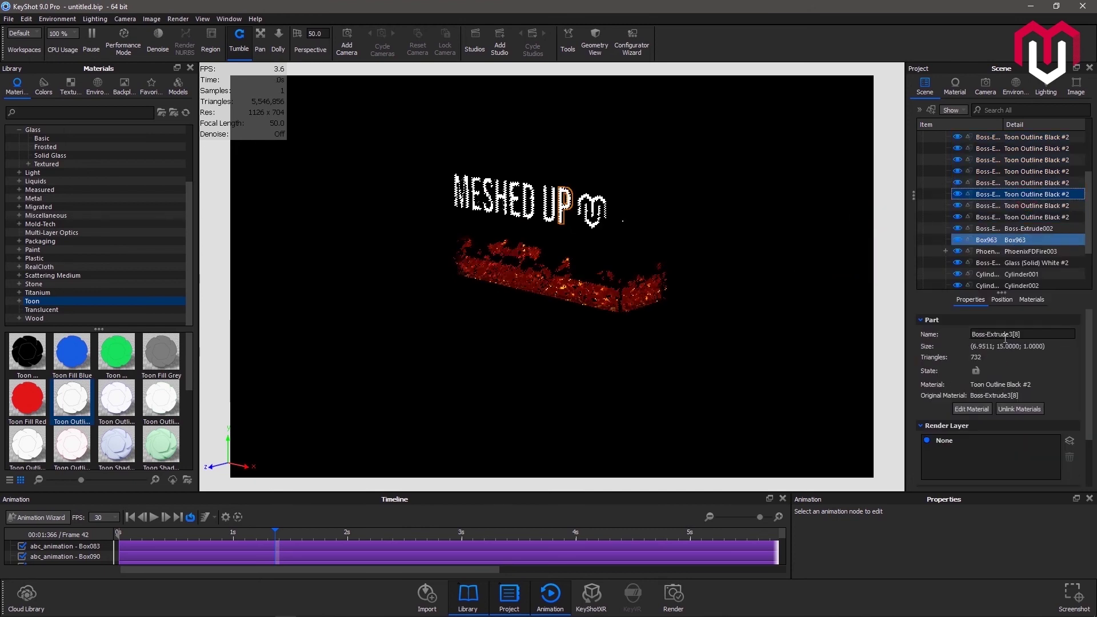
pyautogui.click(987, 408)
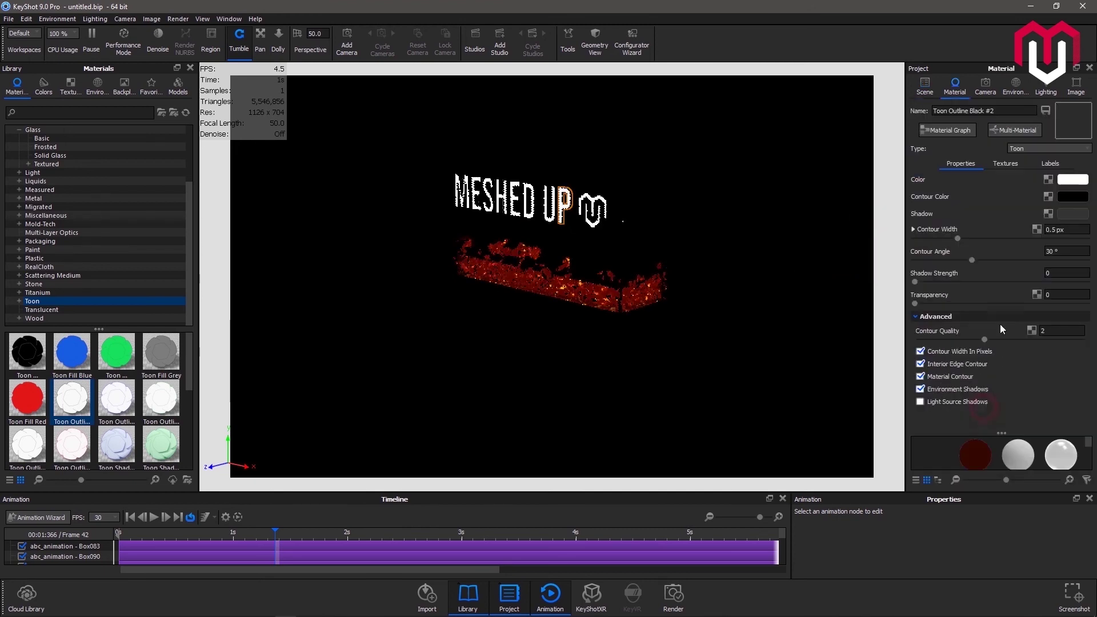
pyautogui.click(1066, 187)
pyautogui.click(971, 344)
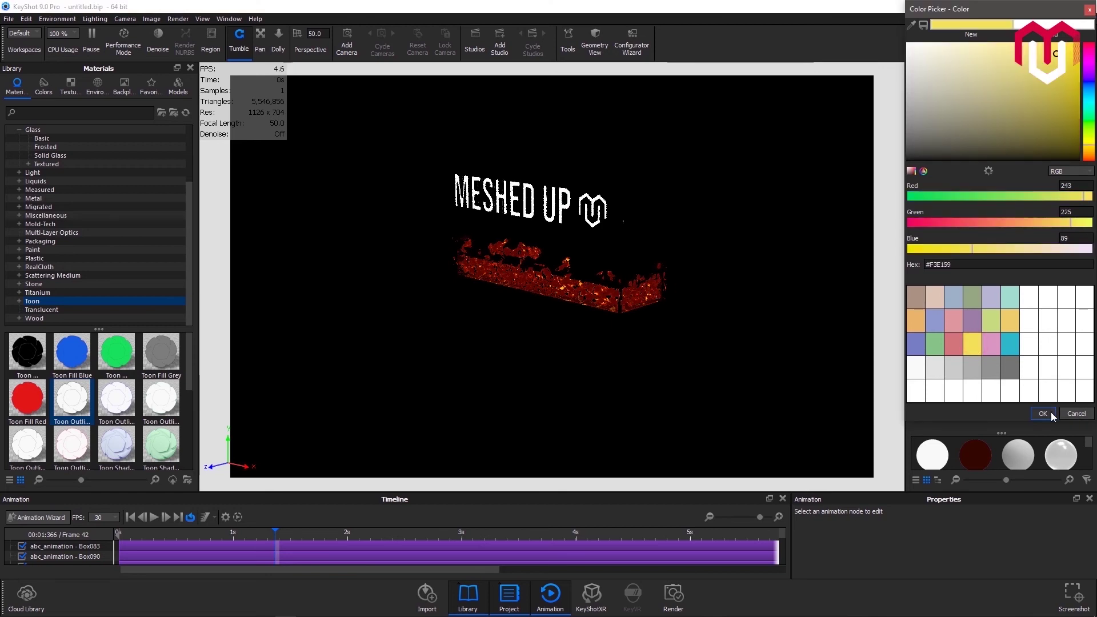
pyautogui.click(1043, 414)
pyautogui.moveTo(983, 341); pyautogui.dragTo(906, 342)
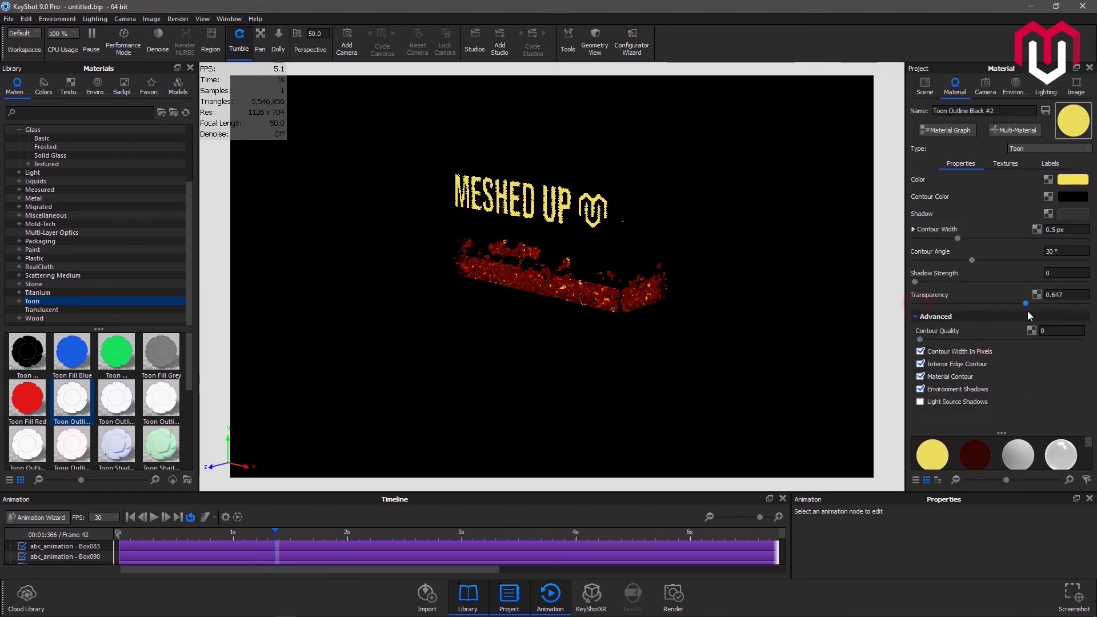
# Step: Hide the Box963 part in the scene
pyautogui.click(930, 91)
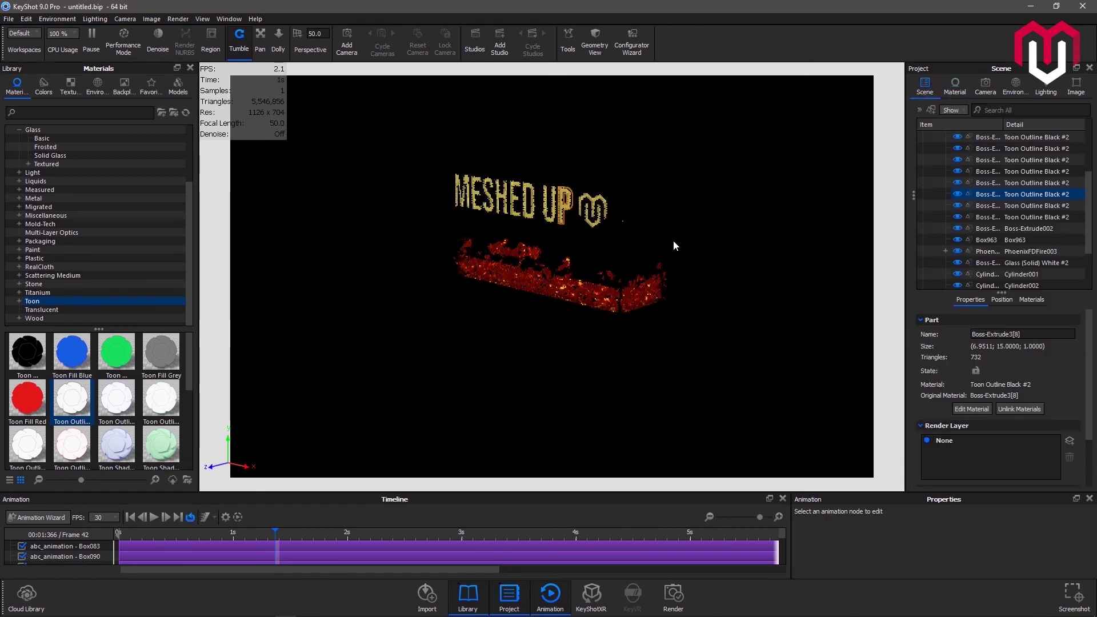
pyautogui.moveTo(803, 238); pyautogui.dragTo(691, 270)
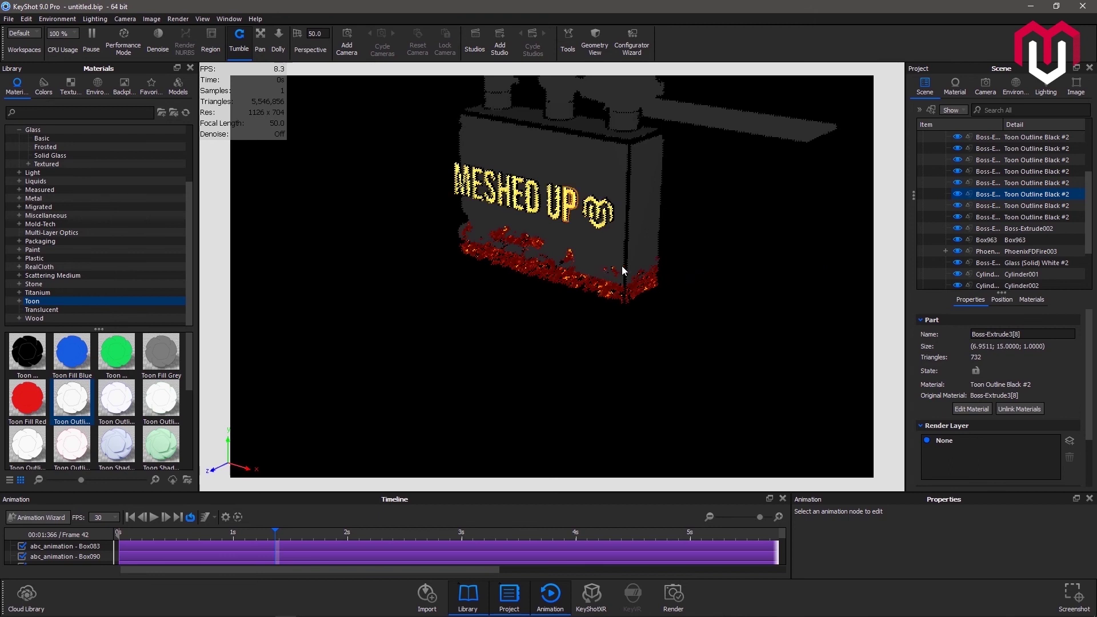
pyautogui.click(956, 240)
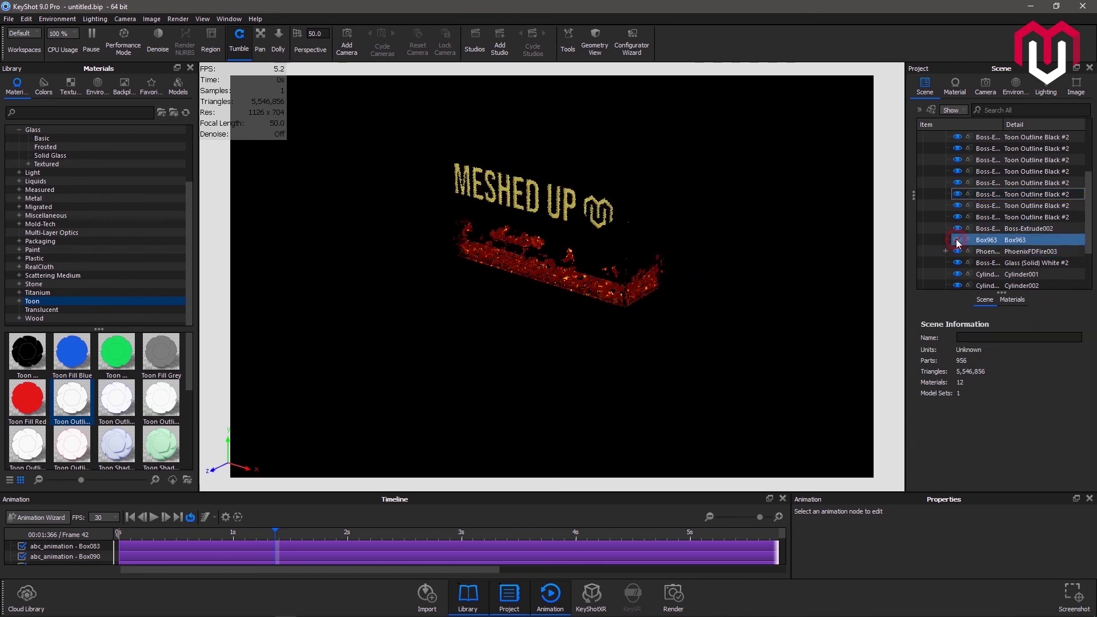
pyautogui.moveTo(704, 191); pyautogui.dragTo(684, 301, button='middle')
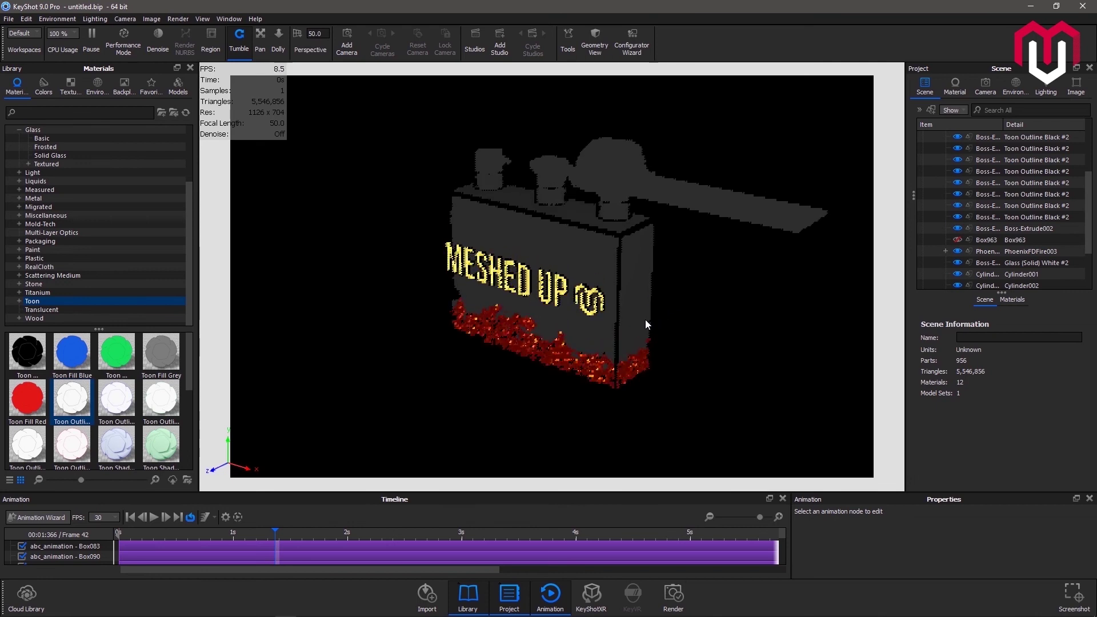
pyautogui.scroll(-3, 637, 322)
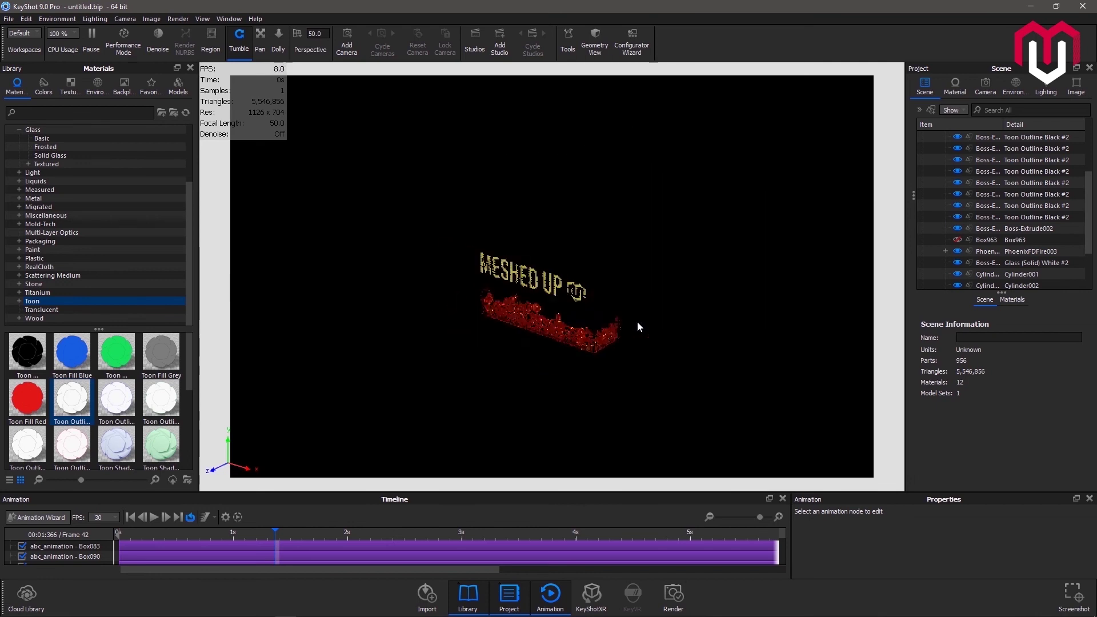
pyautogui.scroll(3, 636, 321)
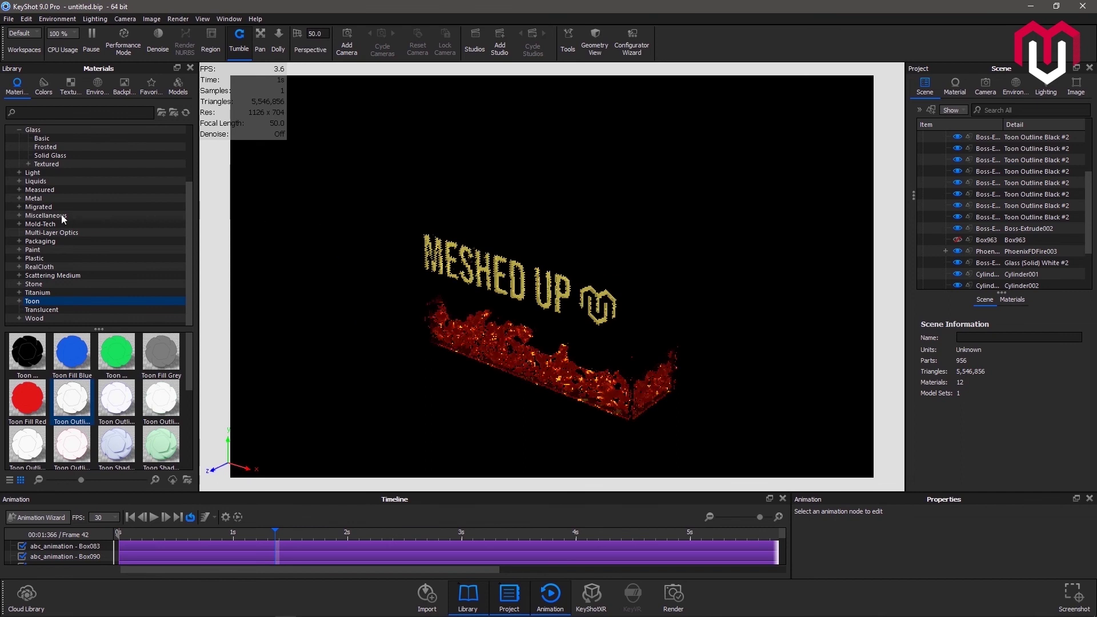
# Step: Light the scene with the 3 Point Light 4K environment and hide Cylinder001, Cylinder002, Cylinder003 and the flat Boss-Extrude002 part
pyautogui.click(91, 85)
pyautogui.moveTo(149, 378); pyautogui.dragTo(295, 275)
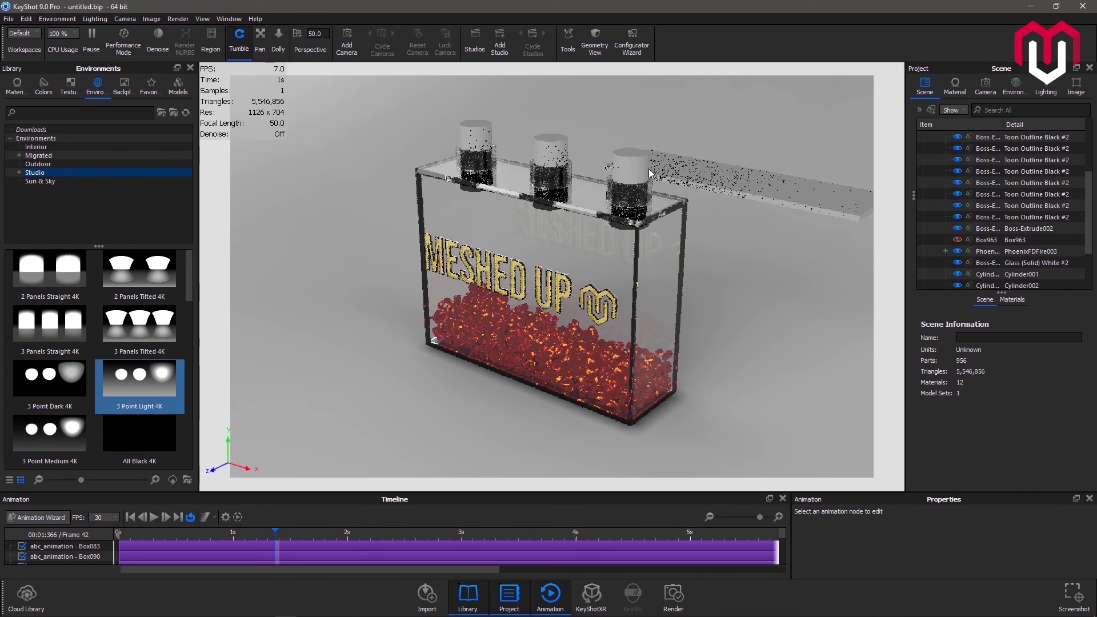
pyautogui.click(635, 161)
pyautogui.keyDown('ctrl'); pyautogui.click(690, 172); pyautogui.keyUp('ctrl')
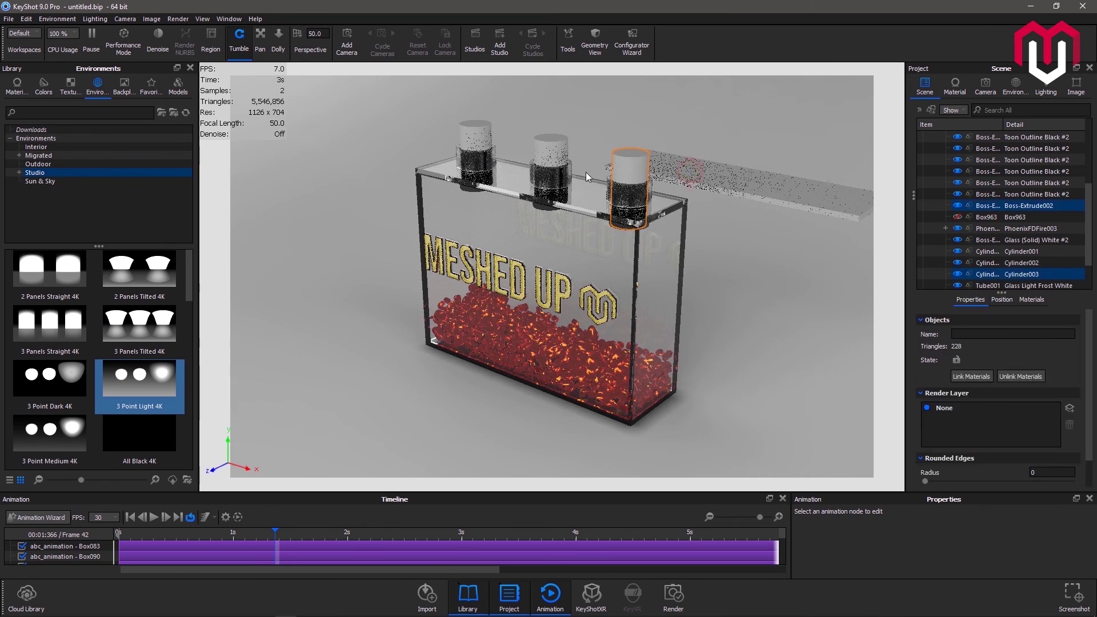
pyautogui.keyDown('ctrl'); pyautogui.click(560, 155); pyautogui.keyUp('ctrl')
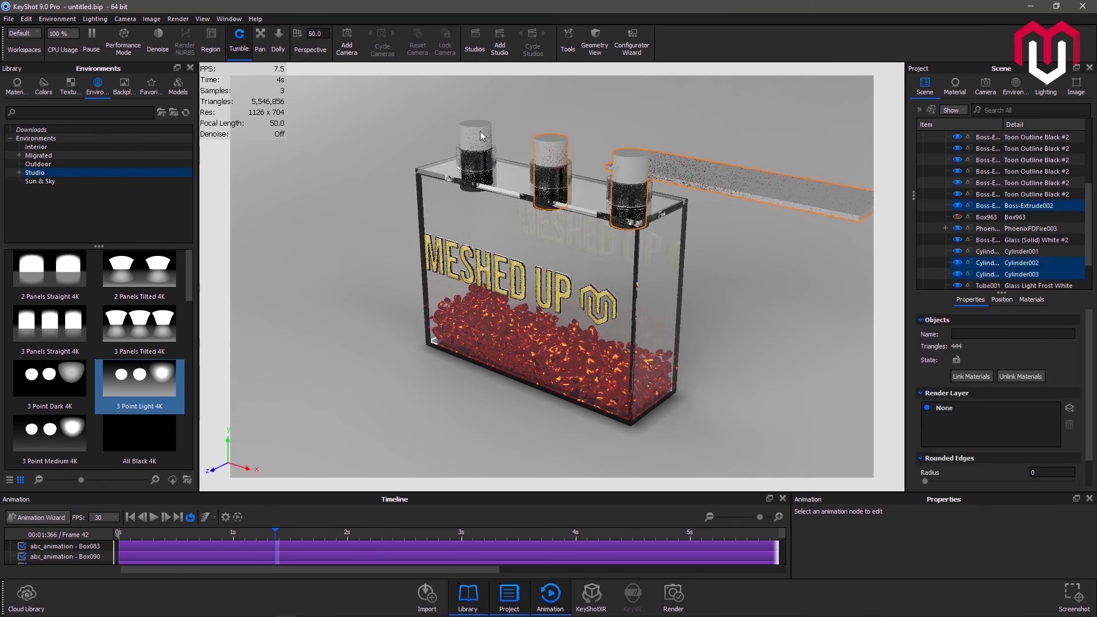
pyautogui.click(960, 261)
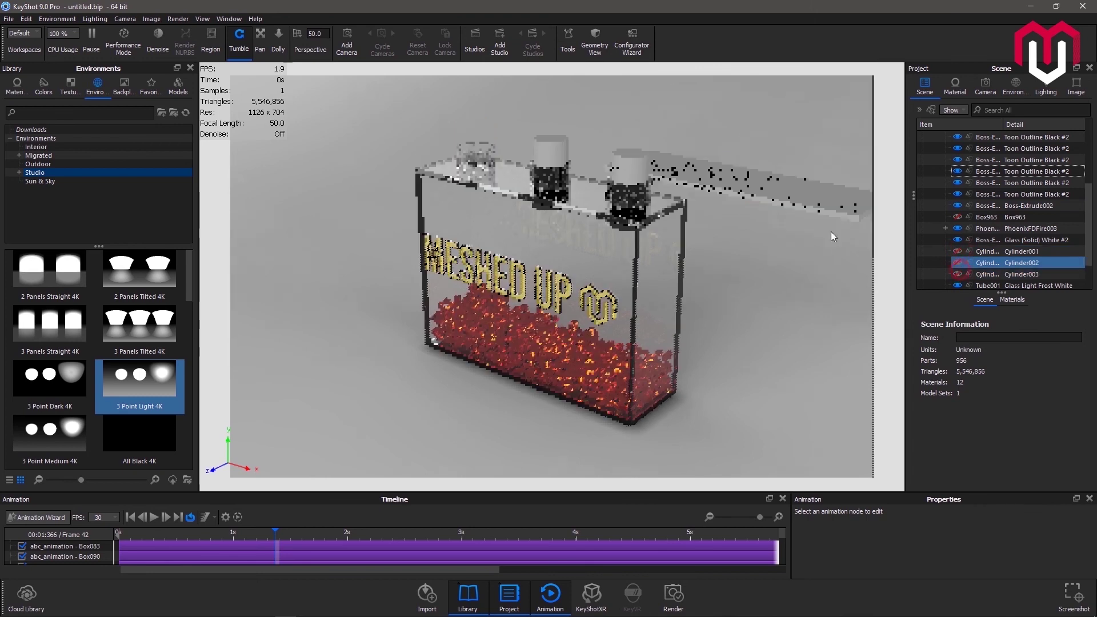
pyautogui.click(789, 194)
pyautogui.click(957, 206)
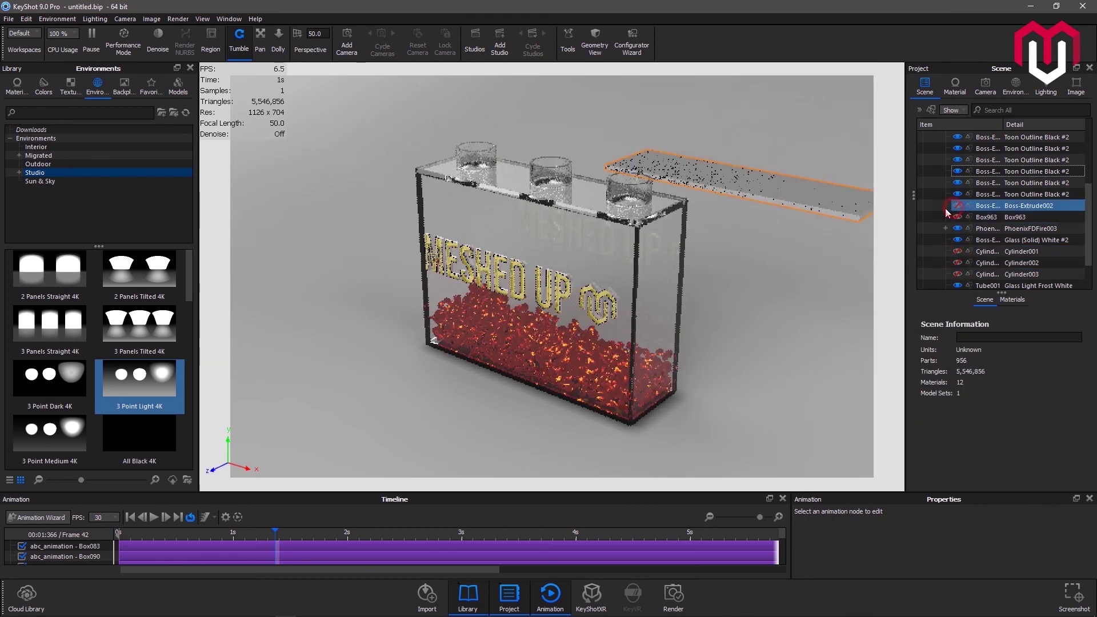
pyautogui.click(727, 261)
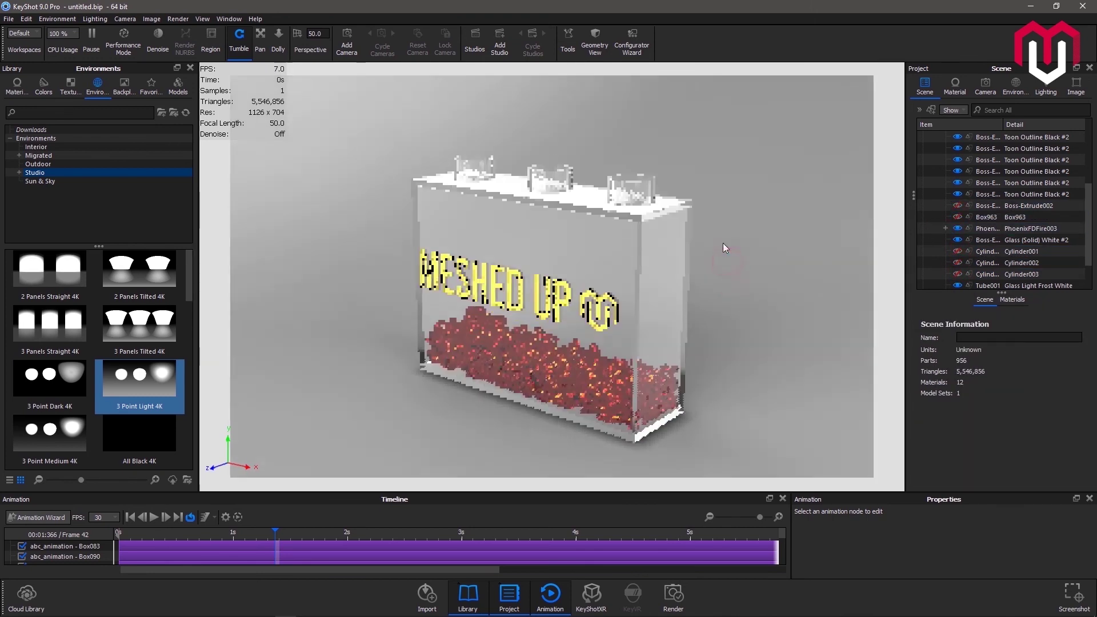
# Step: Switch the scene back to the All Black 4K studio environment
pyautogui.moveTo(143, 433); pyautogui.dragTo(276, 349)
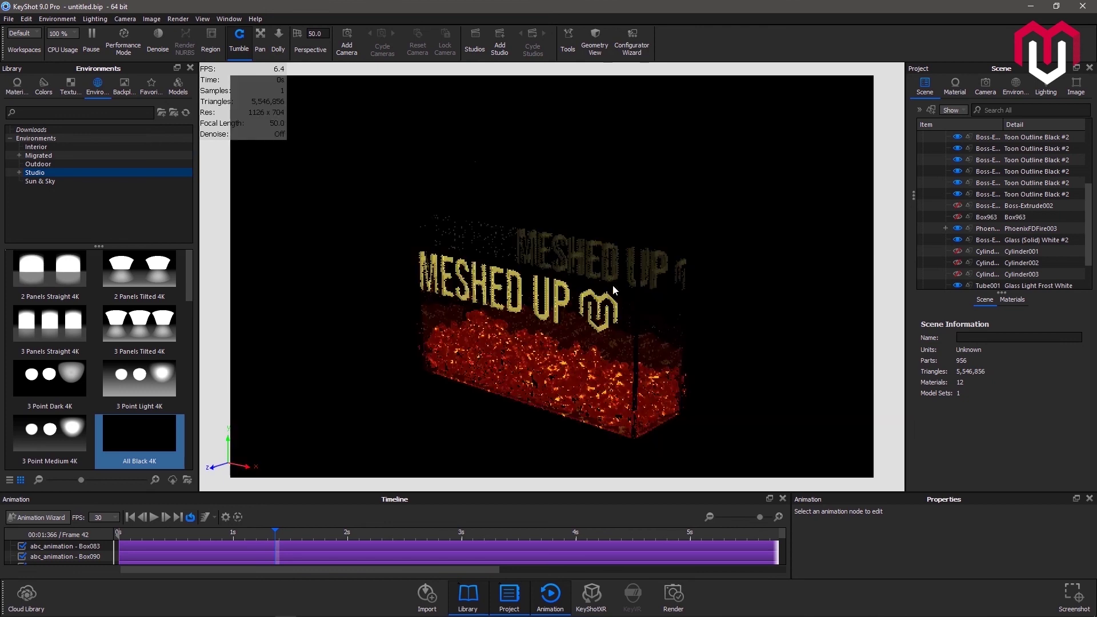
pyautogui.scroll(-4, 691, 303)
pyautogui.moveTo(691, 303); pyautogui.dragTo(680, 368, button='middle')
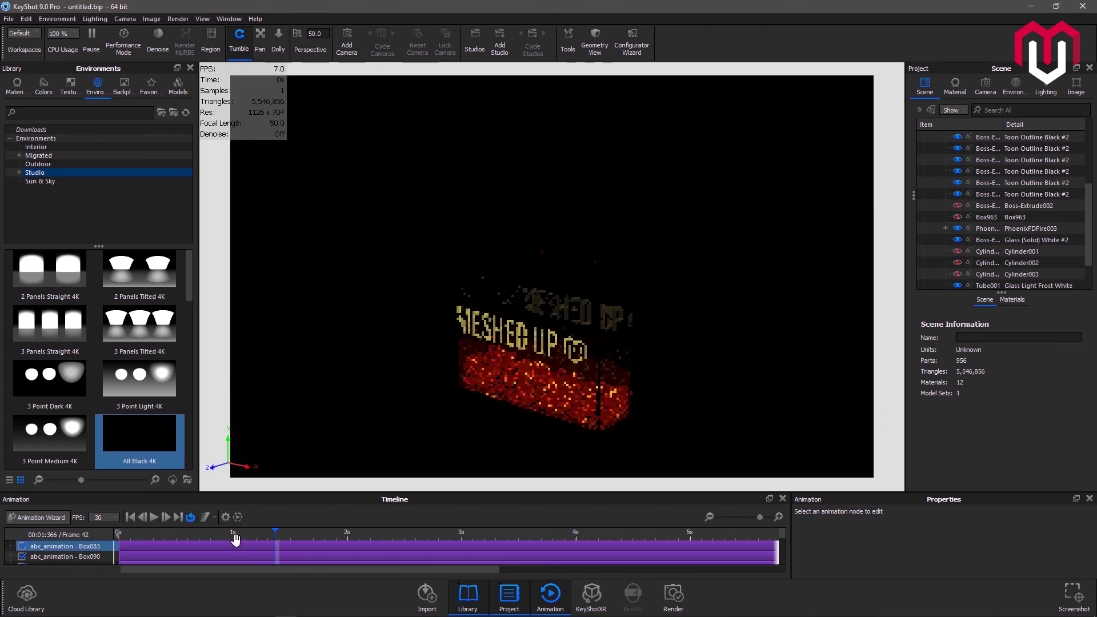
# Step: Scrub the animation back to frame 6 and forward to frame 32, checking the coal around the lettering
pyautogui.moveTo(235, 534); pyautogui.dragTo(137, 533)
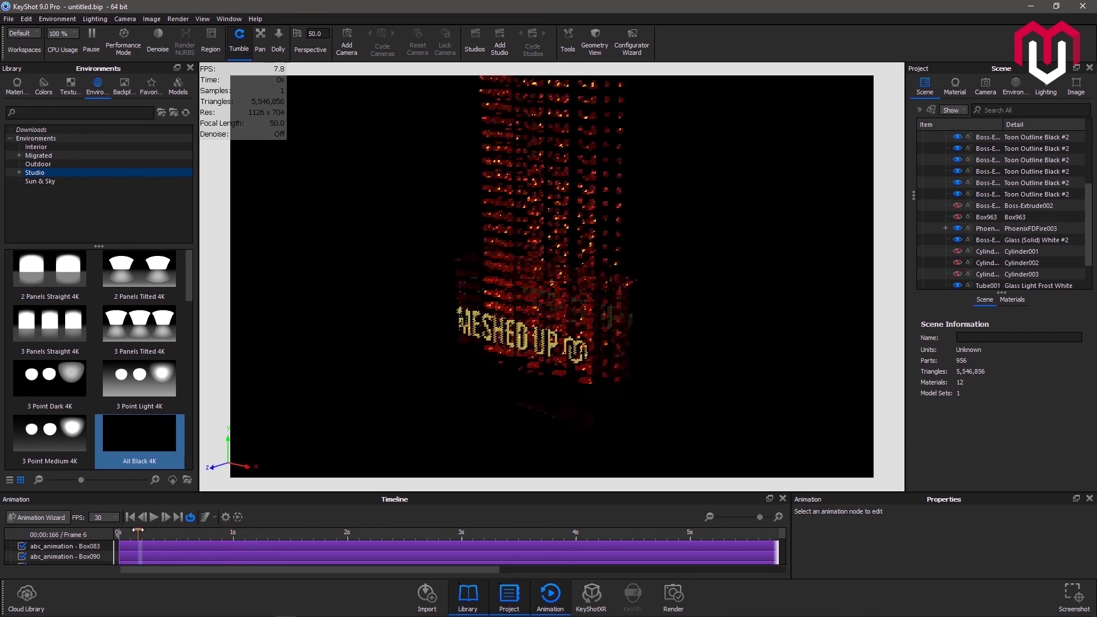
pyautogui.scroll(3, 632, 279)
pyautogui.moveTo(645, 354); pyautogui.dragTo(638, 290, button='middle')
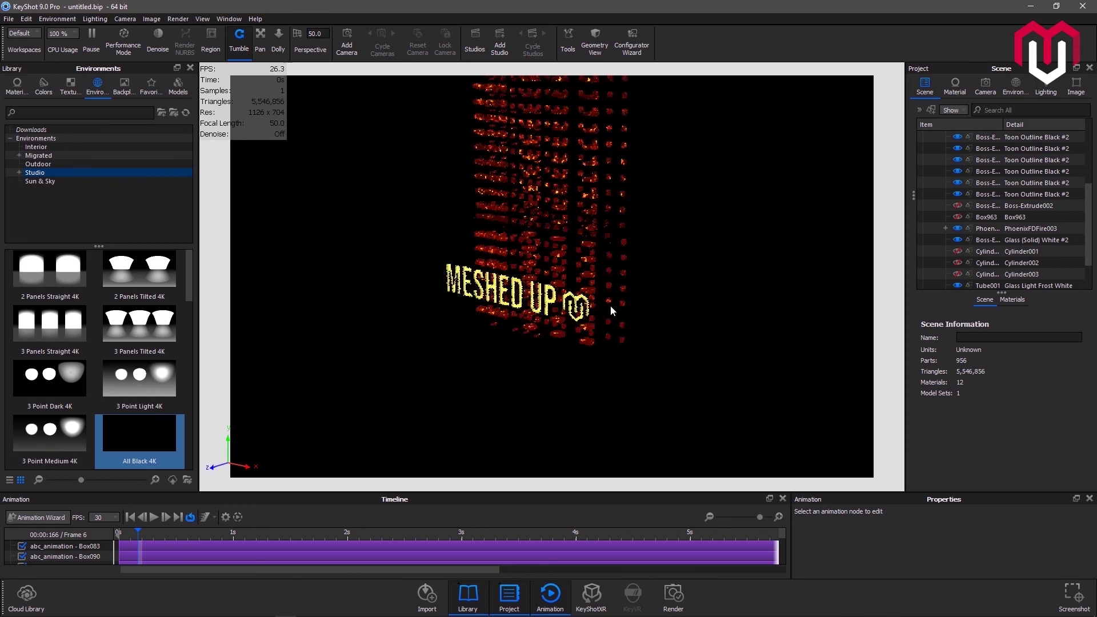
pyautogui.moveTo(130, 536); pyautogui.dragTo(237, 533)
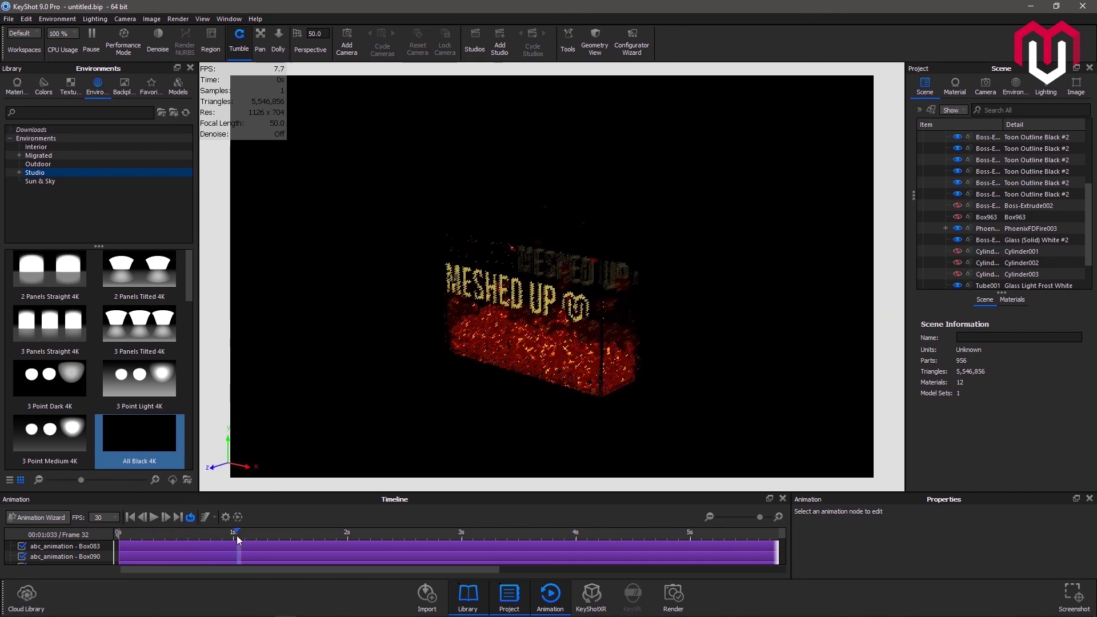
pyautogui.scroll(5, 617, 351)
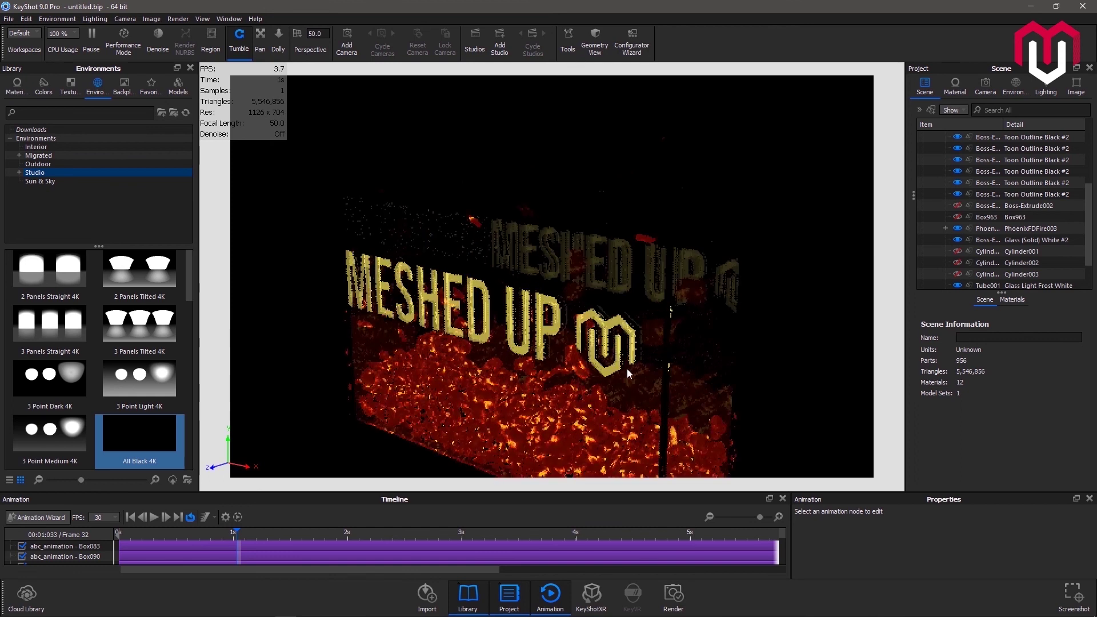
pyautogui.moveTo(626, 368); pyautogui.dragTo(652, 252)
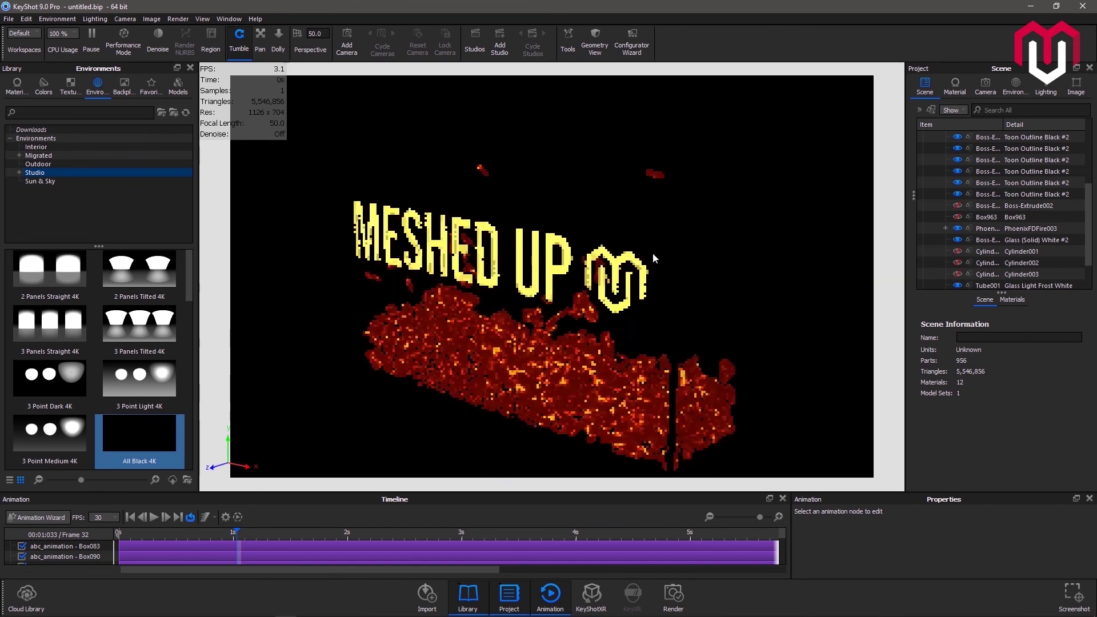